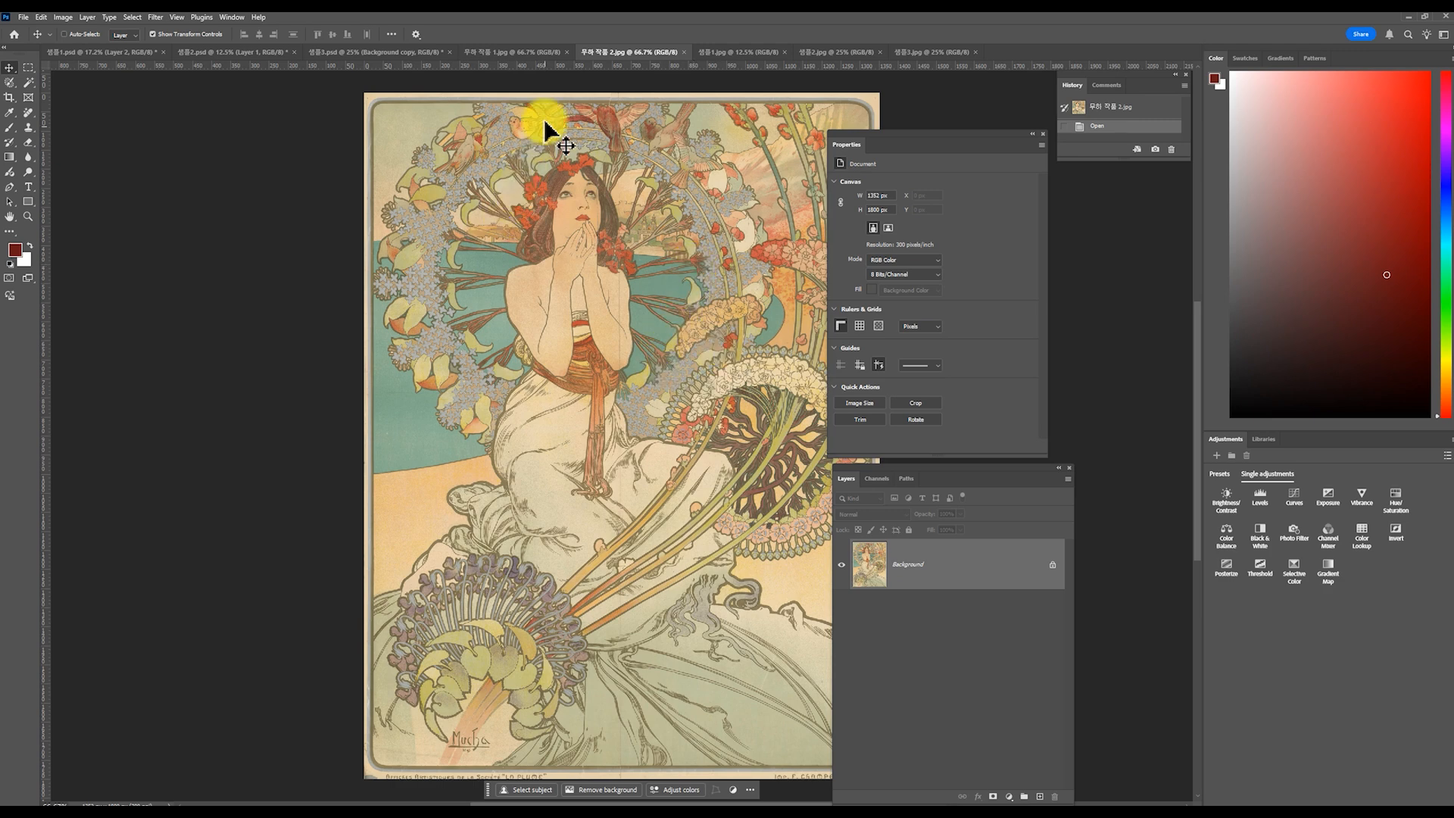
Step: Look through the open Mucha artworks, sample photos and finished colour-matched documents, comparing recoloured versions with their originals
{"action": "left_click", "coordinate": [506, 53]}
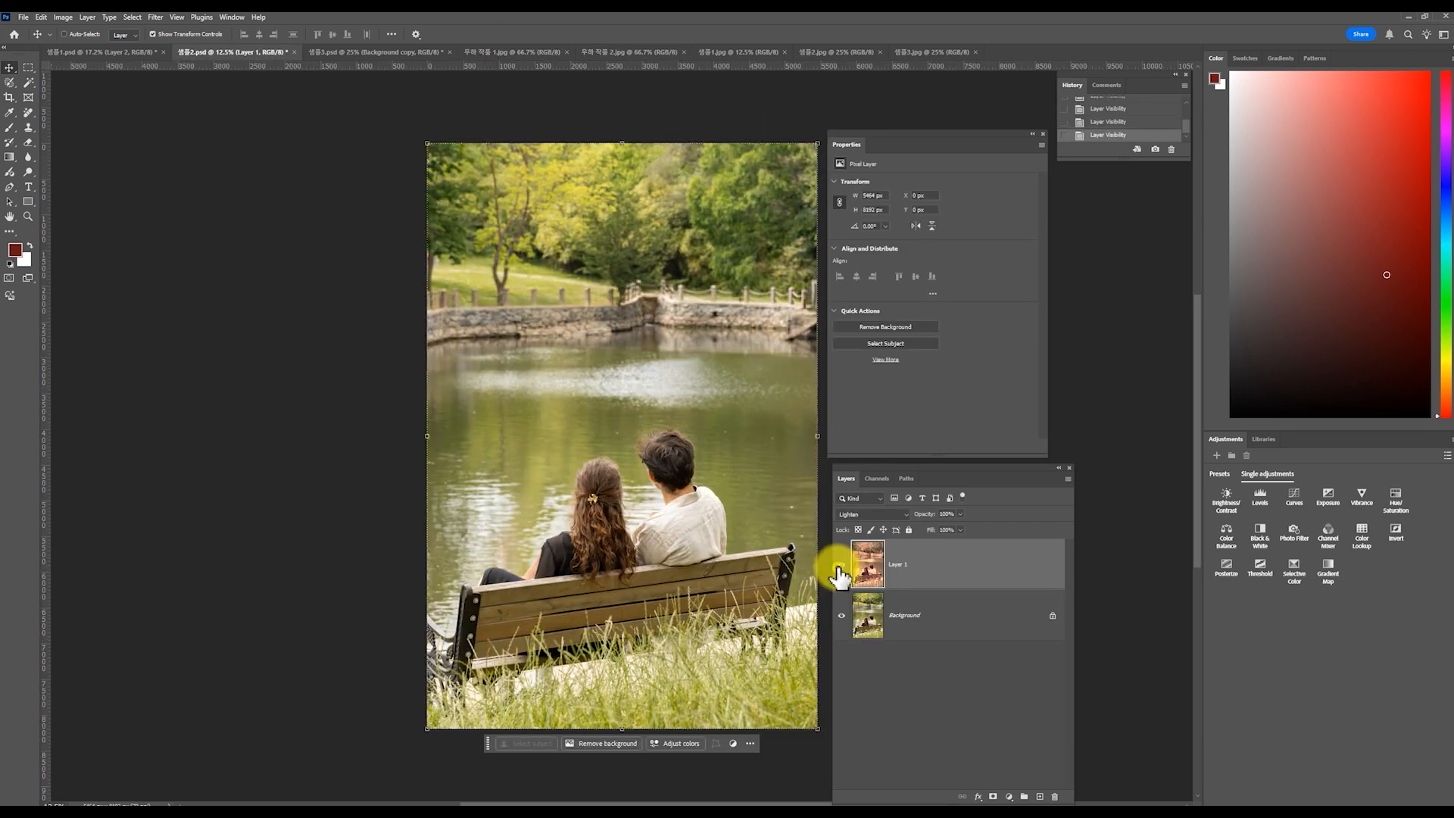
{"action": "left_click", "coordinate": [840, 565]}
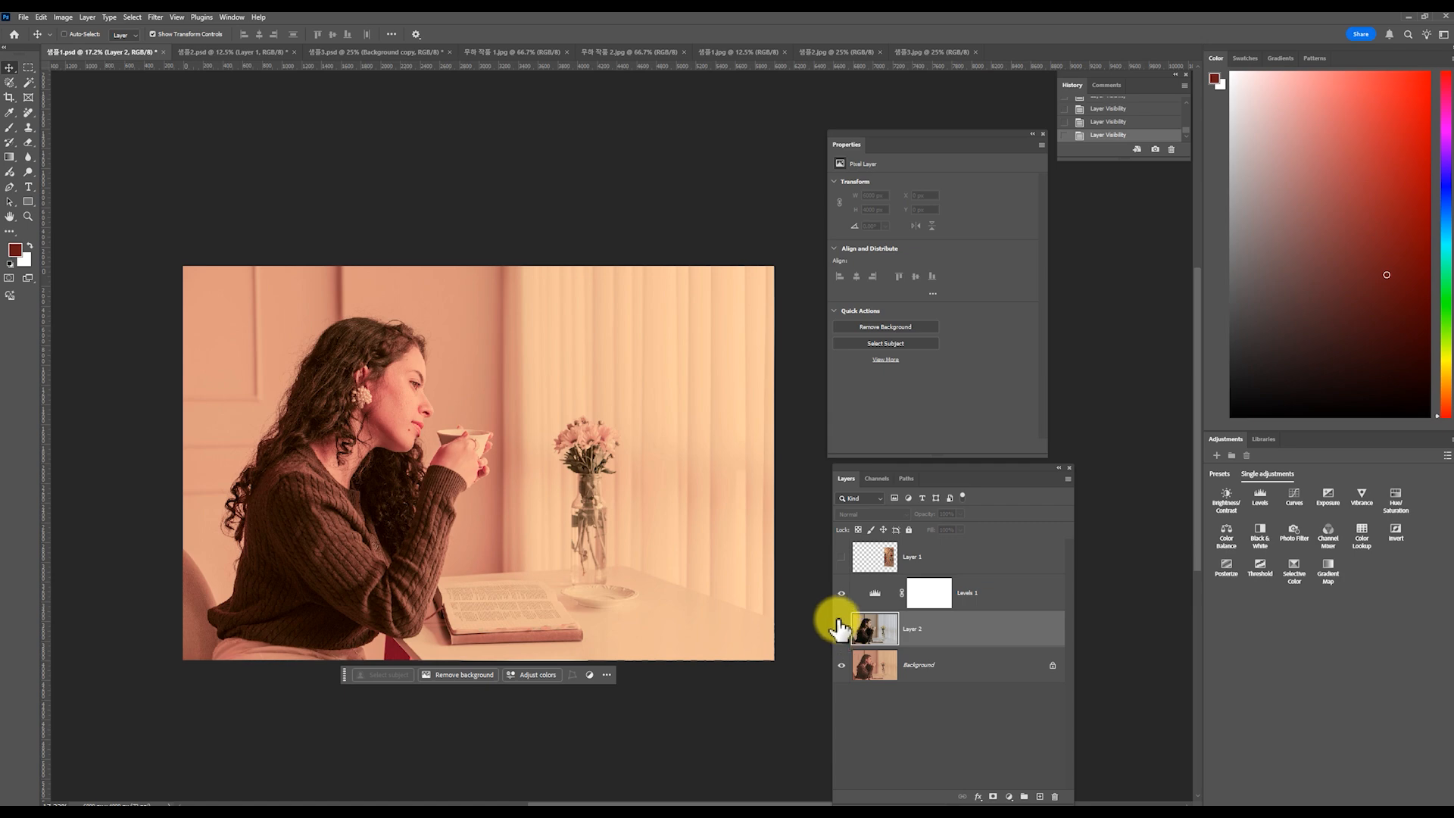
{"action": "left_click", "coordinate": [512, 52]}
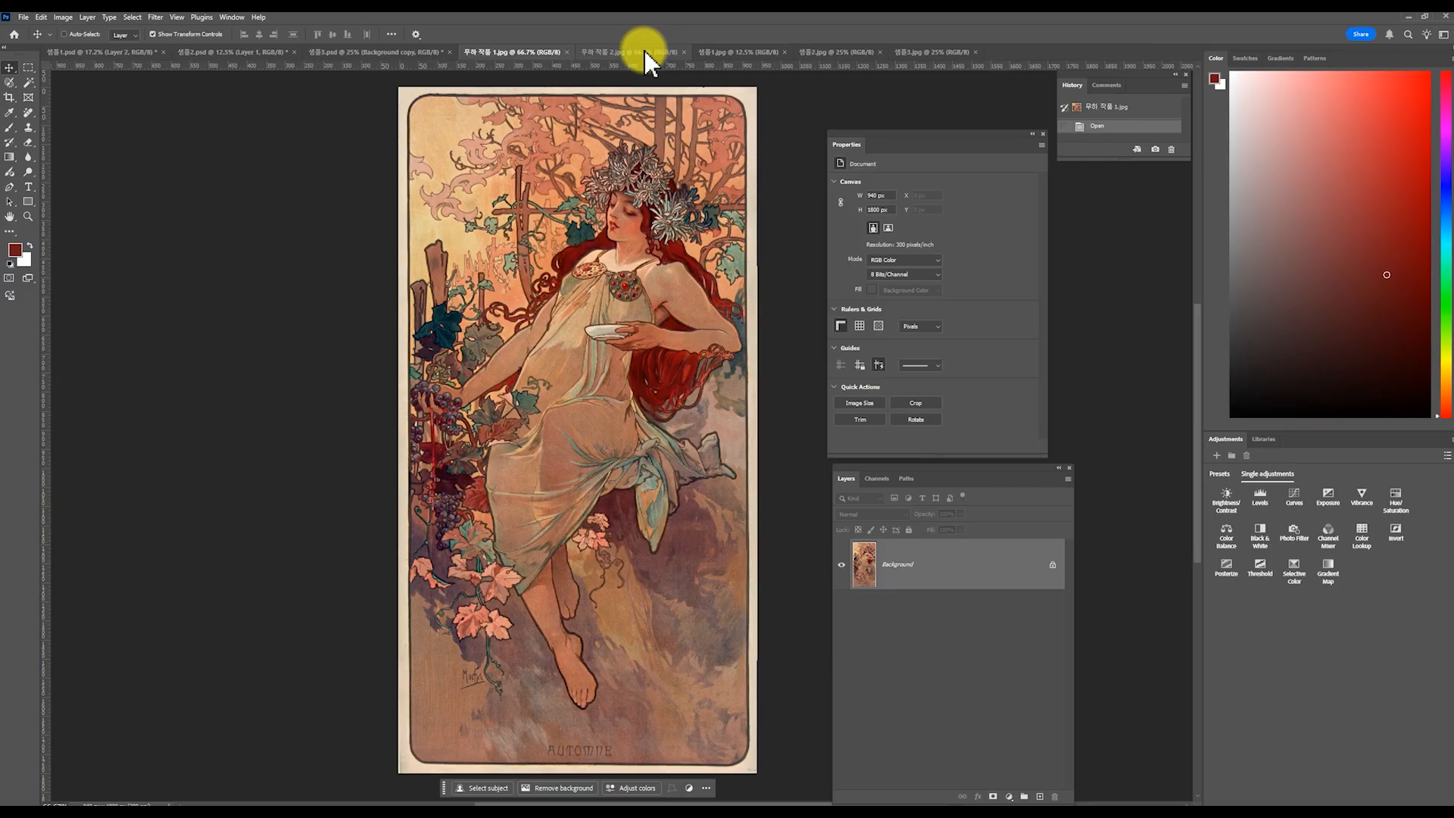
{"action": "left_click", "coordinate": [602, 54]}
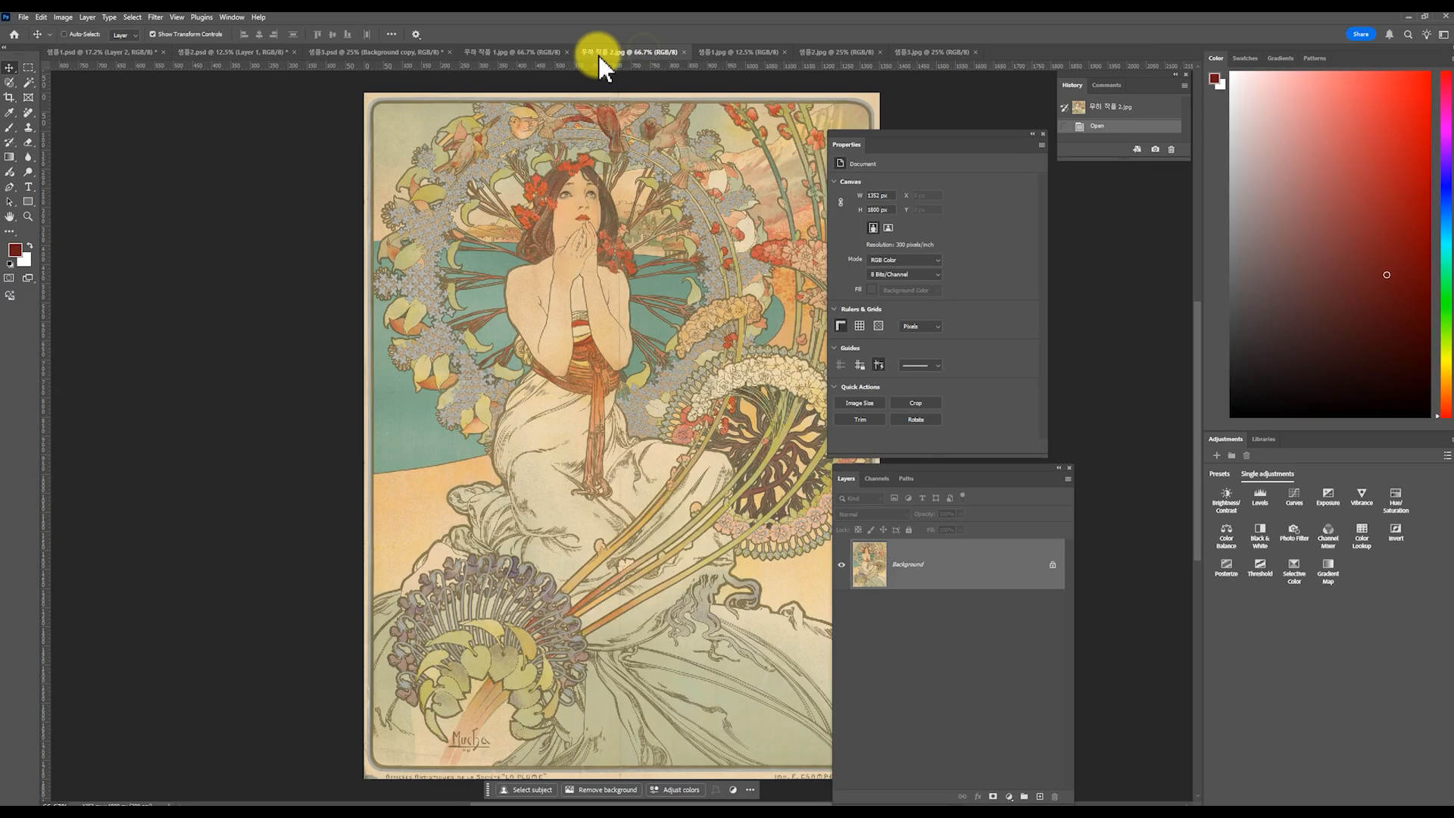
{"action": "left_click", "coordinate": [553, 55]}
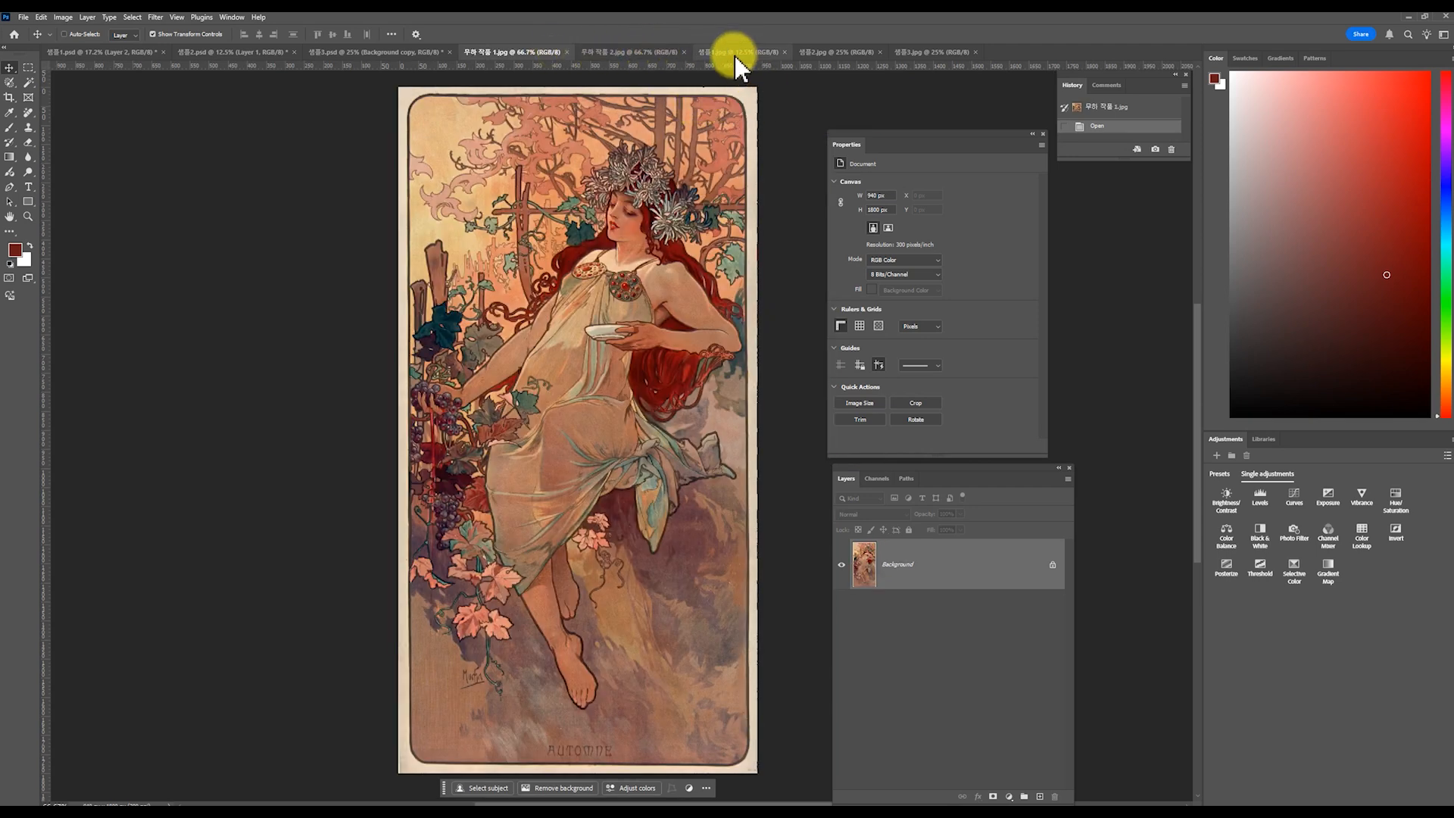
{"action": "left_click", "coordinate": [804, 53]}
{"action": "key", "text": "ctrl+Tab"}
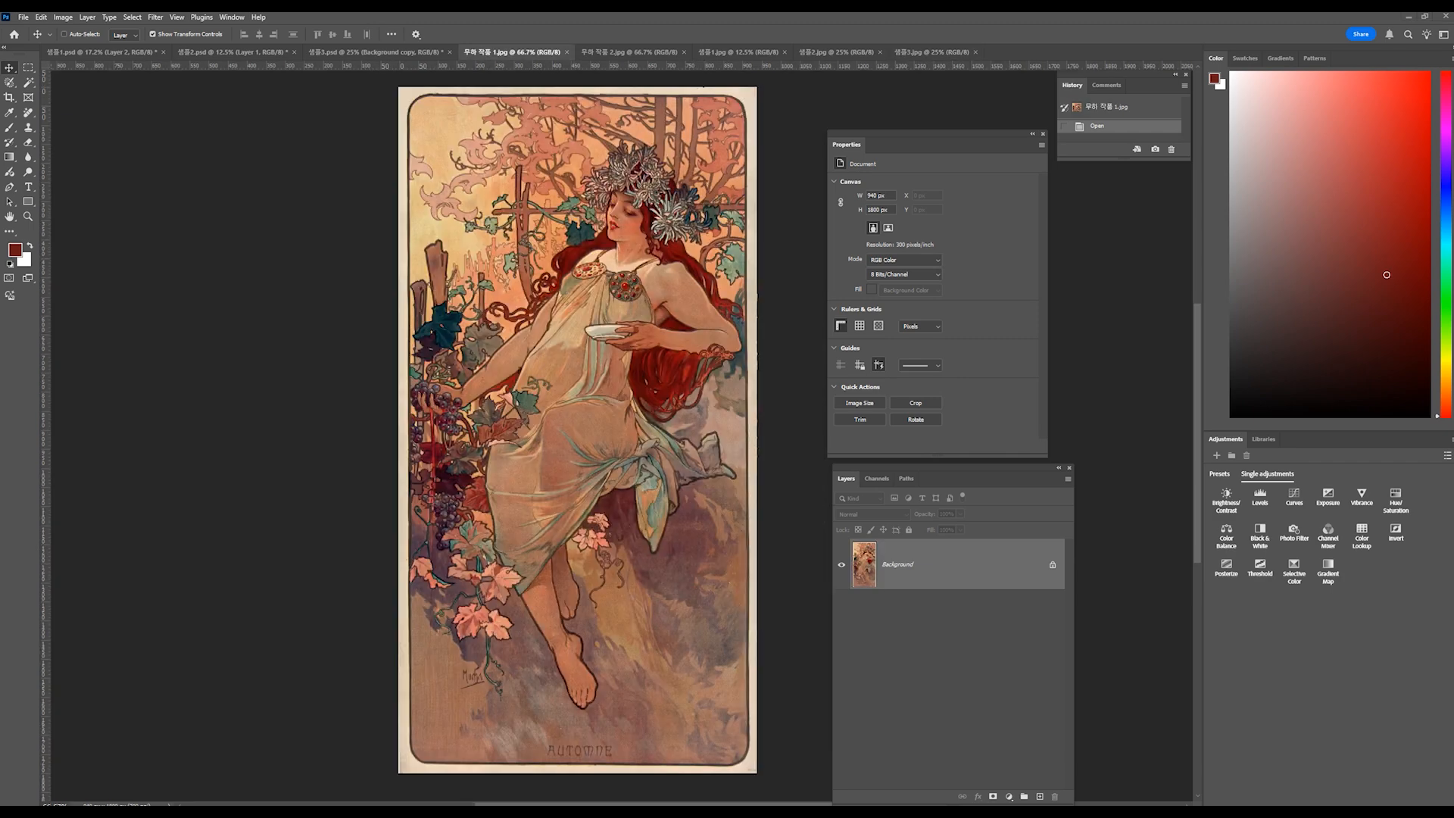
{"action": "left_click", "coordinate": [734, 52]}
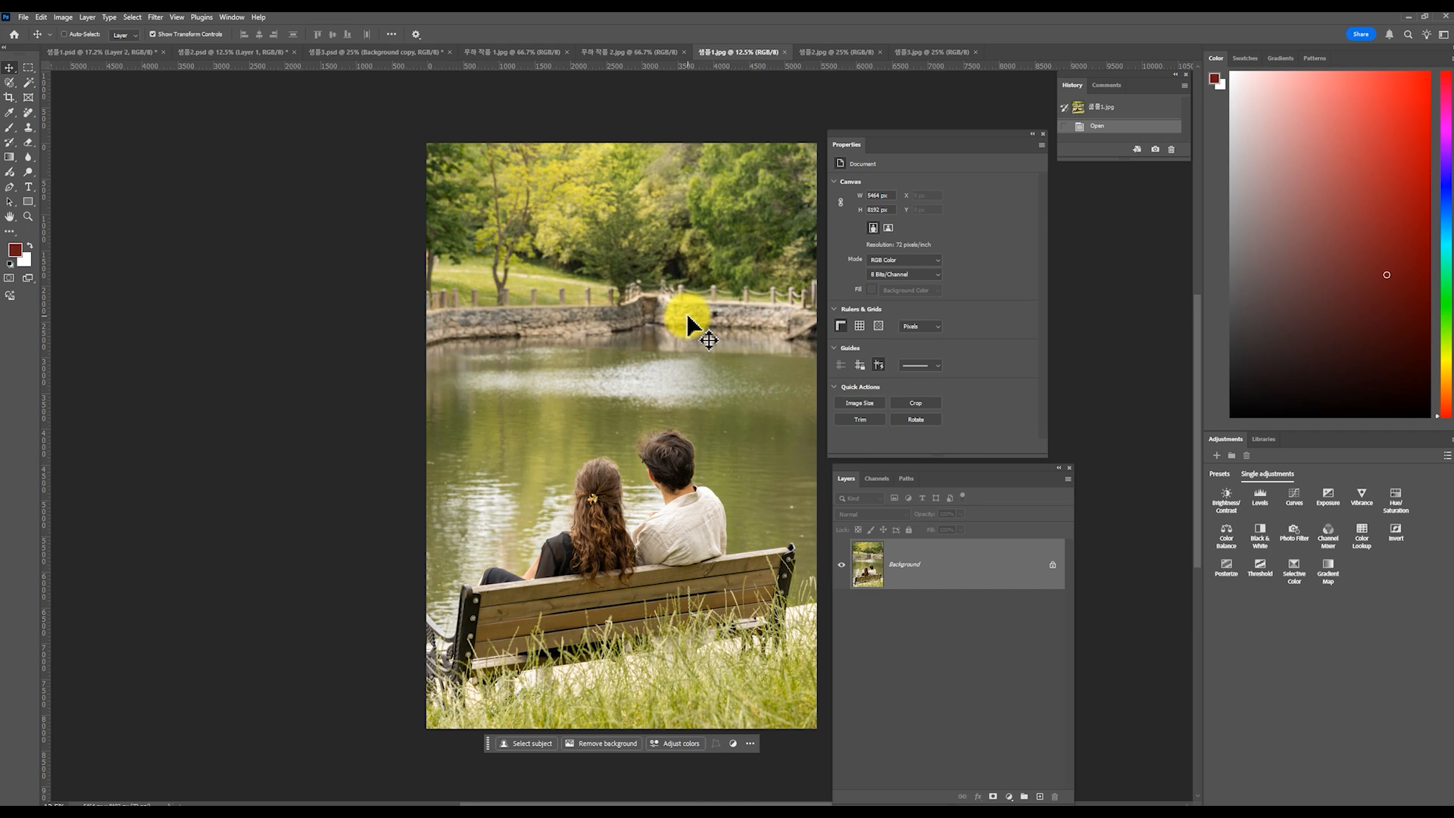
Step: Copy the whole artwork from 무하 작품 1.jpg and paste it into the lake photo 샘플1.jpg
{"action": "left_click", "coordinate": [522, 52]}
{"action": "key", "text": "ctrl+a"}
{"action": "key", "text": "ctrl+d"}
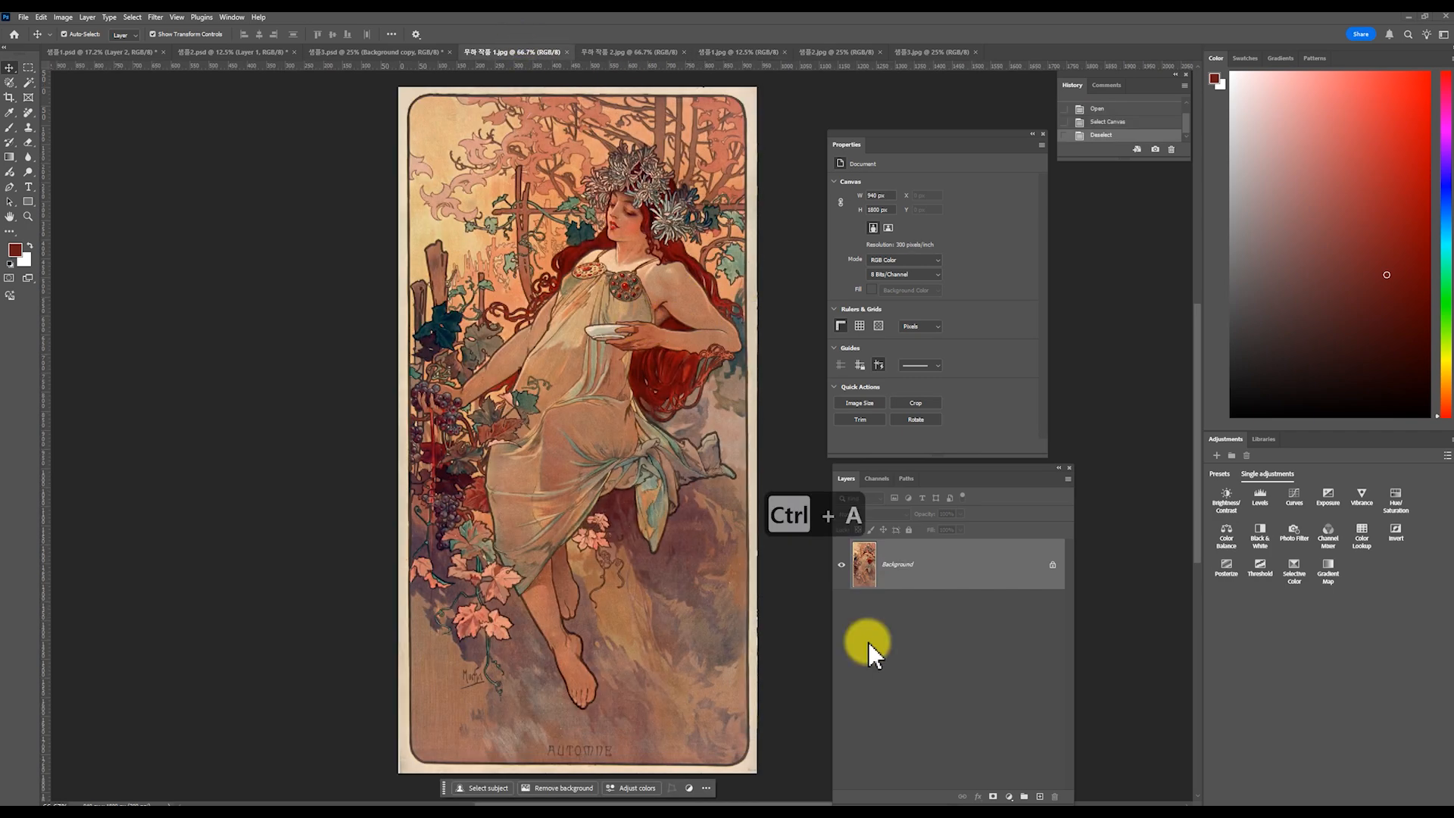
{"action": "key", "text": "ctrl+a"}
{"action": "key", "text": "ctrl+c"}
{"action": "left_click", "coordinate": [736, 51]}
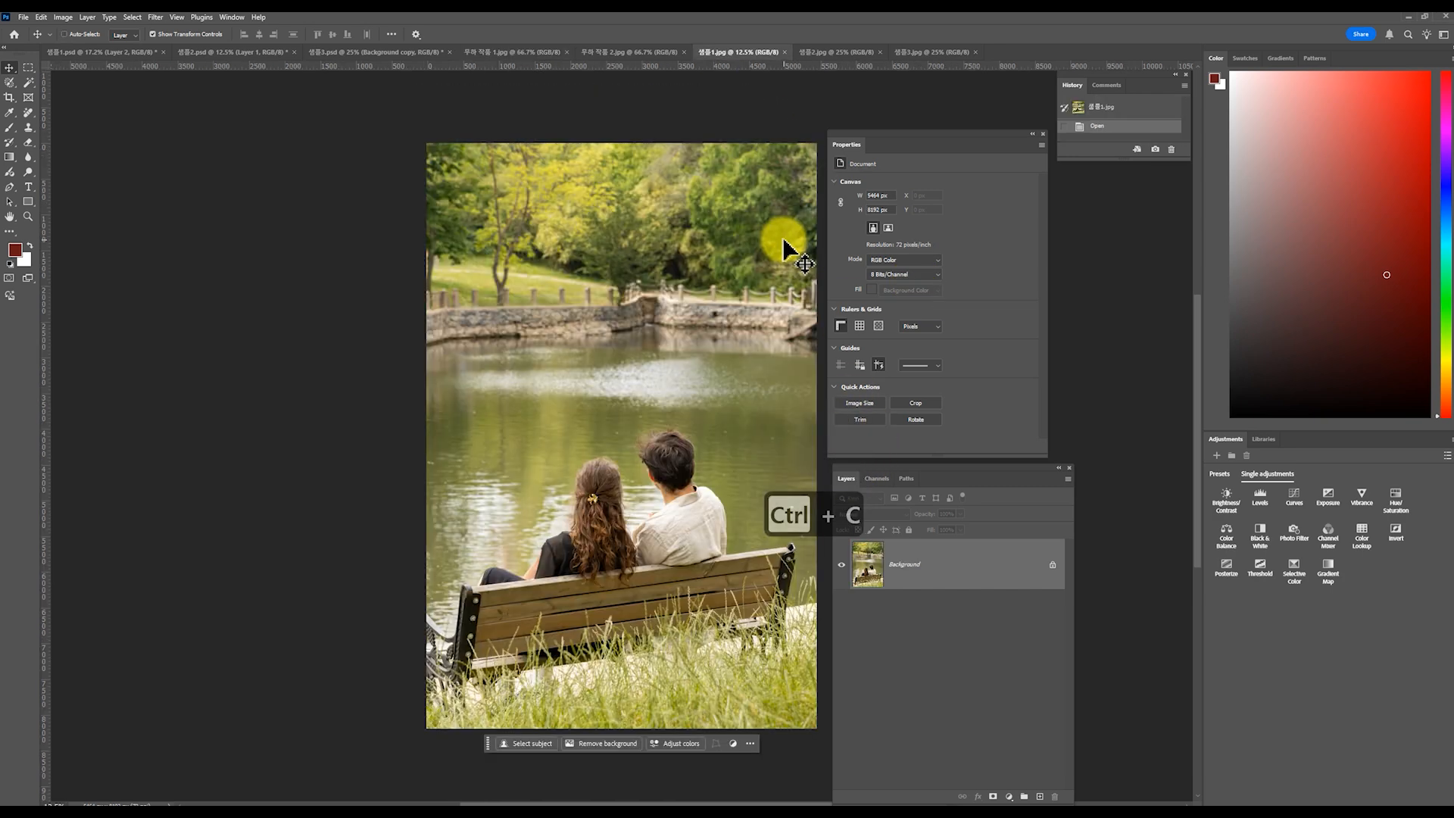
{"action": "key", "text": "ctrl+v"}
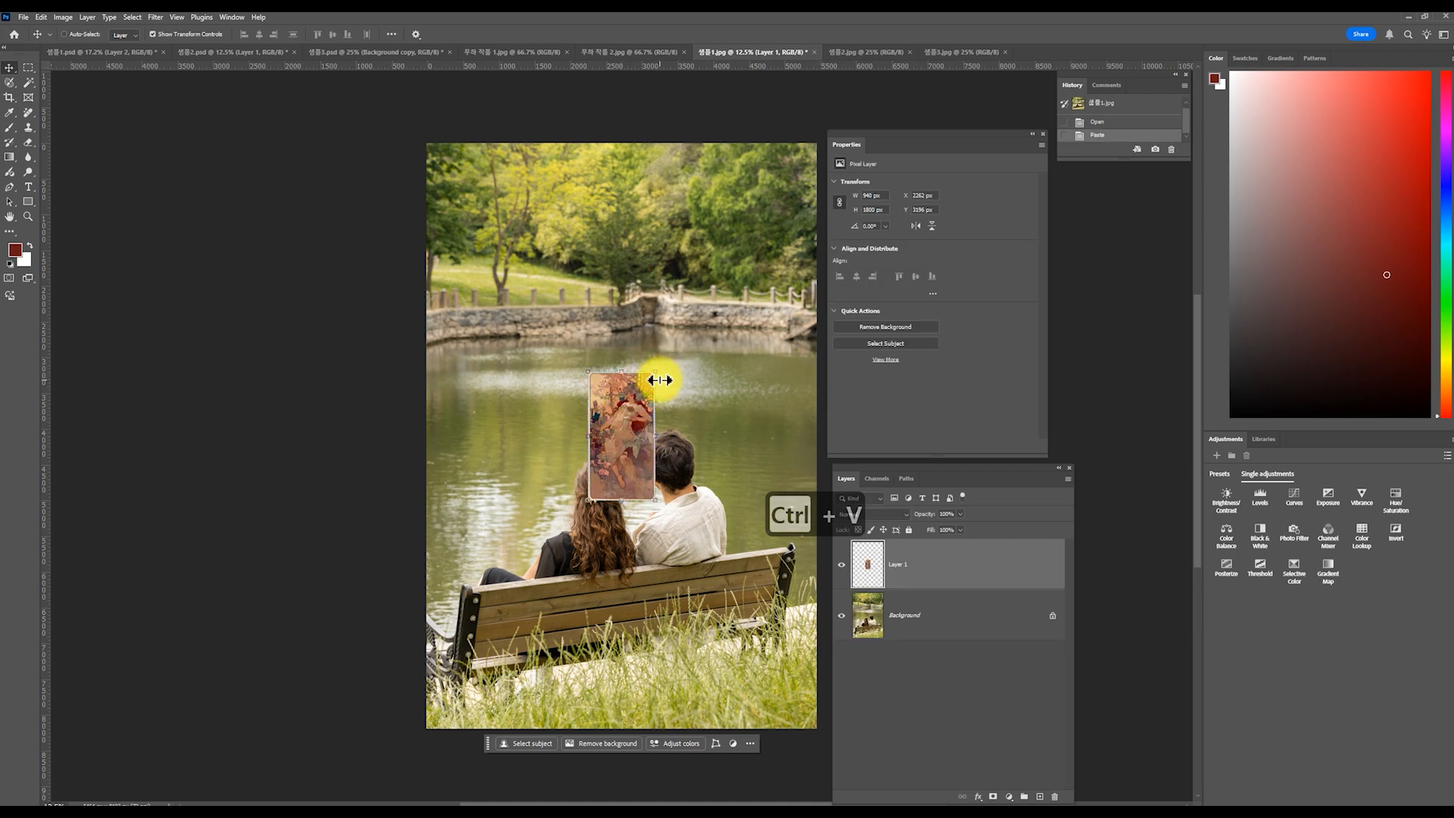
Step: Enlarge the pasted artwork to about 1819 × 3483 px and place it over the trees above the man's head
{"action": "left_click_drag", "start_coordinate": [656, 372], "coordinate": [727, 253]}
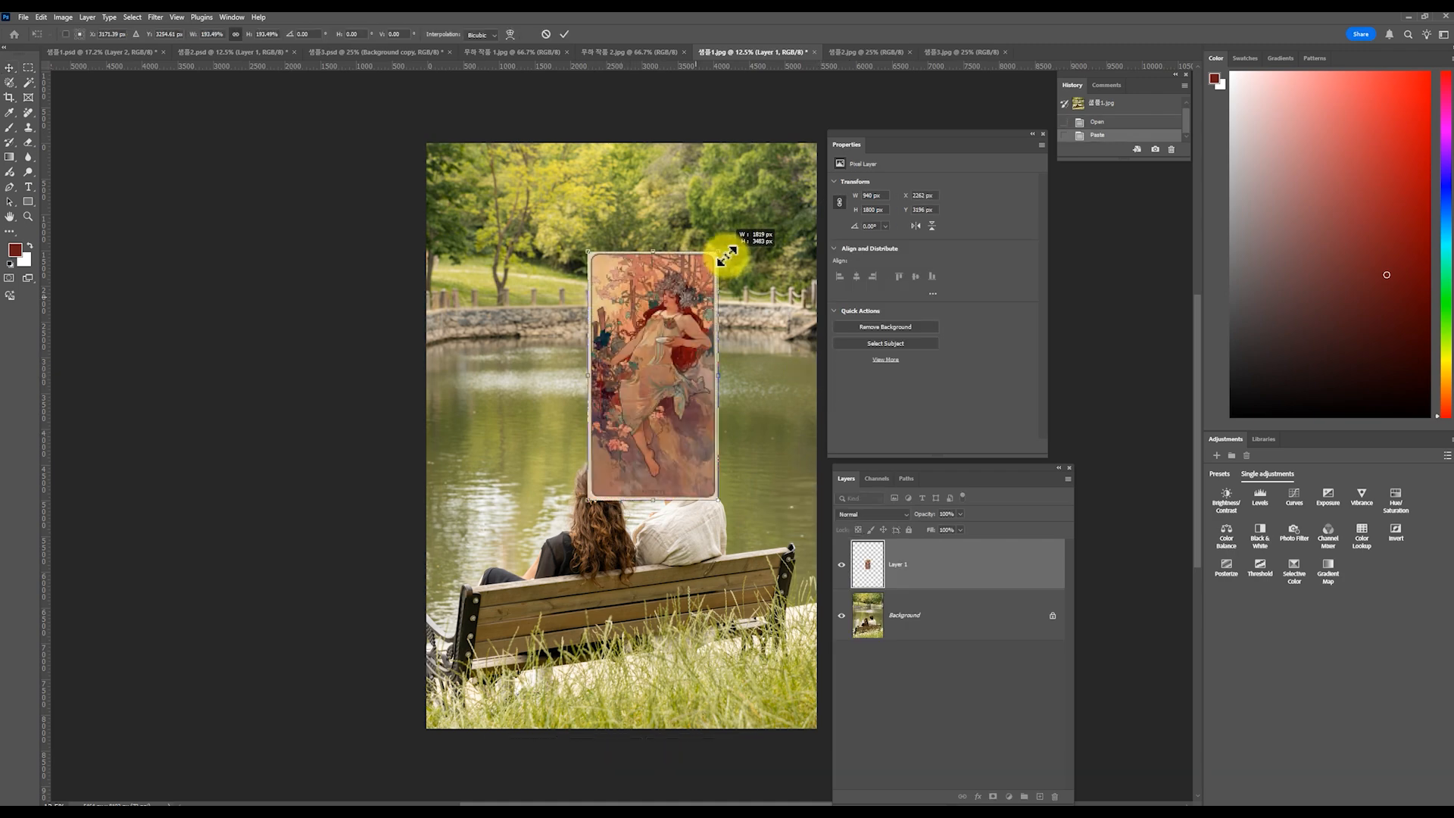
{"action": "left_click_drag", "start_coordinate": [672, 356], "coordinate": [744, 277]}
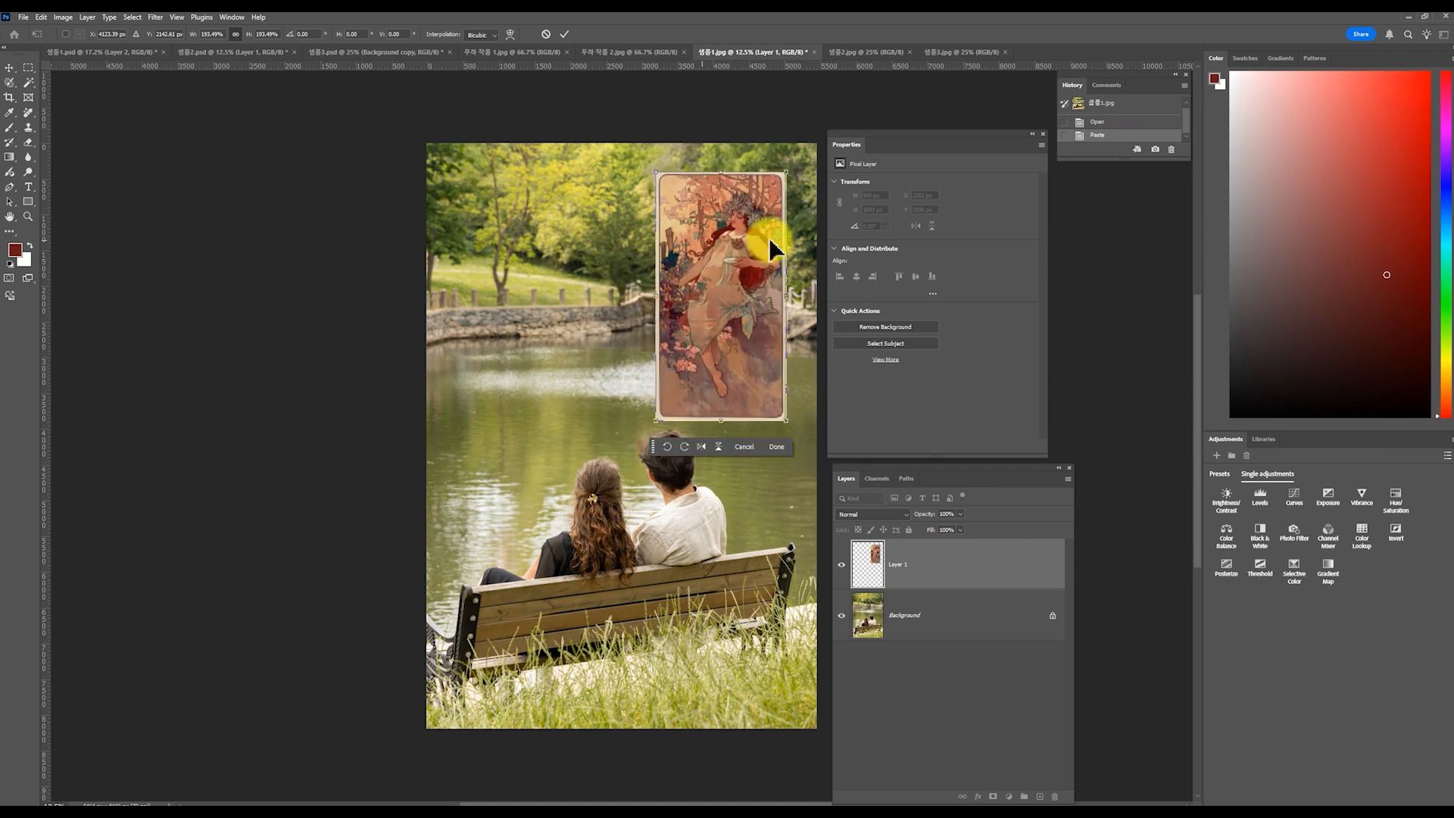
{"action": "left_click", "coordinate": [567, 34]}
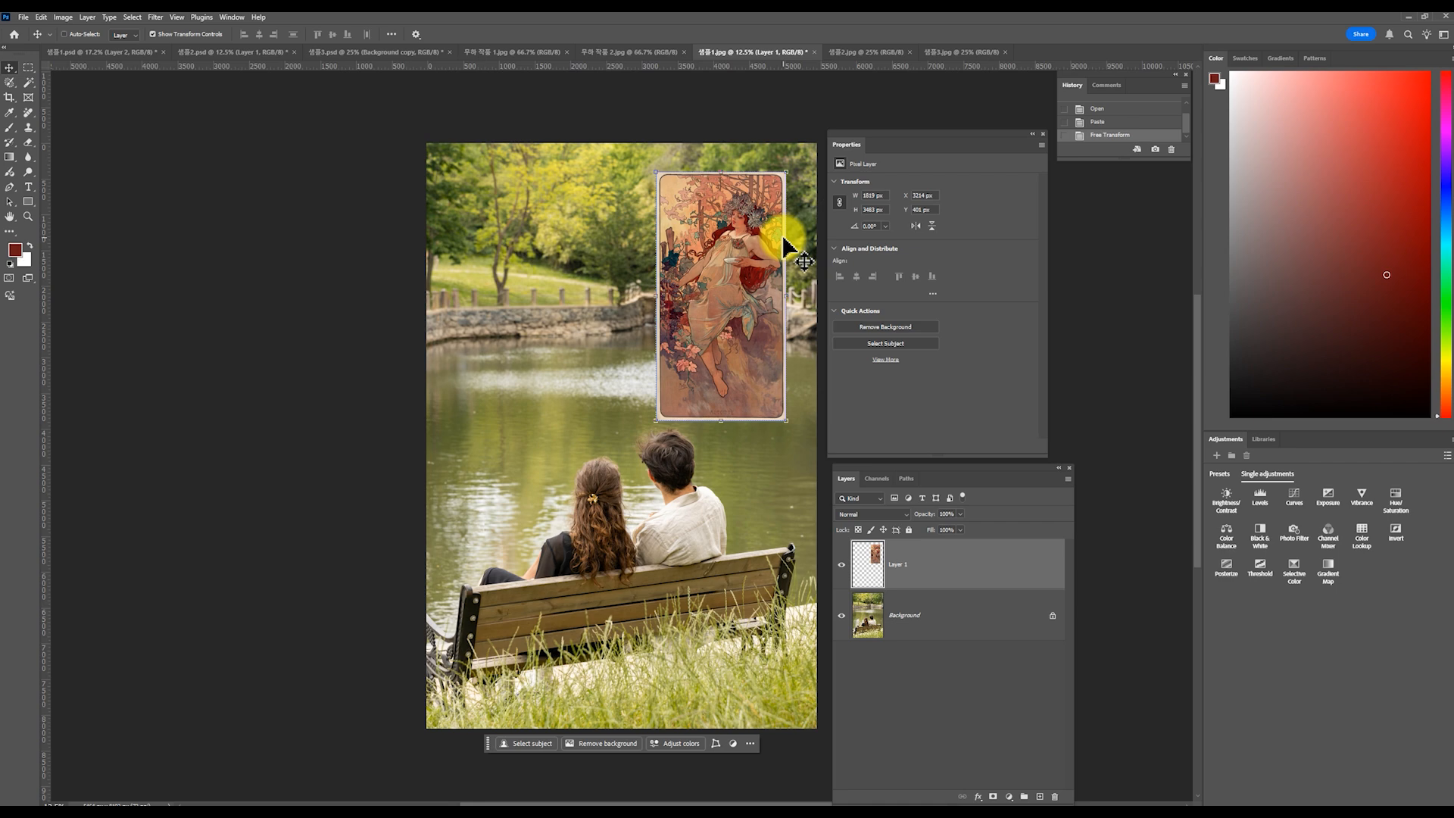
Step: Duplicate the Background layer of the lake photo
{"action": "left_click", "coordinate": [962, 617]}
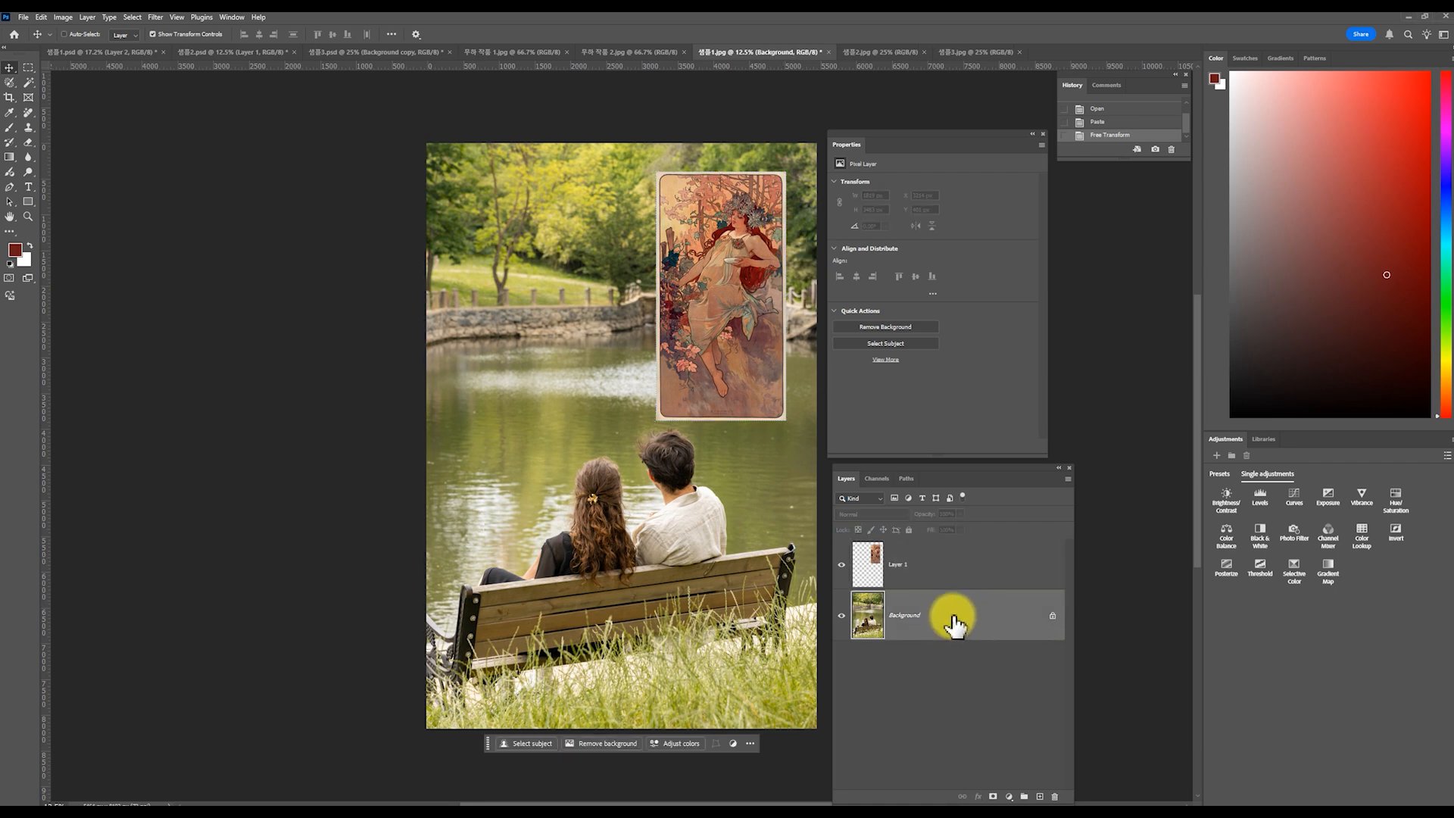
{"action": "left_click", "coordinate": [956, 567]}
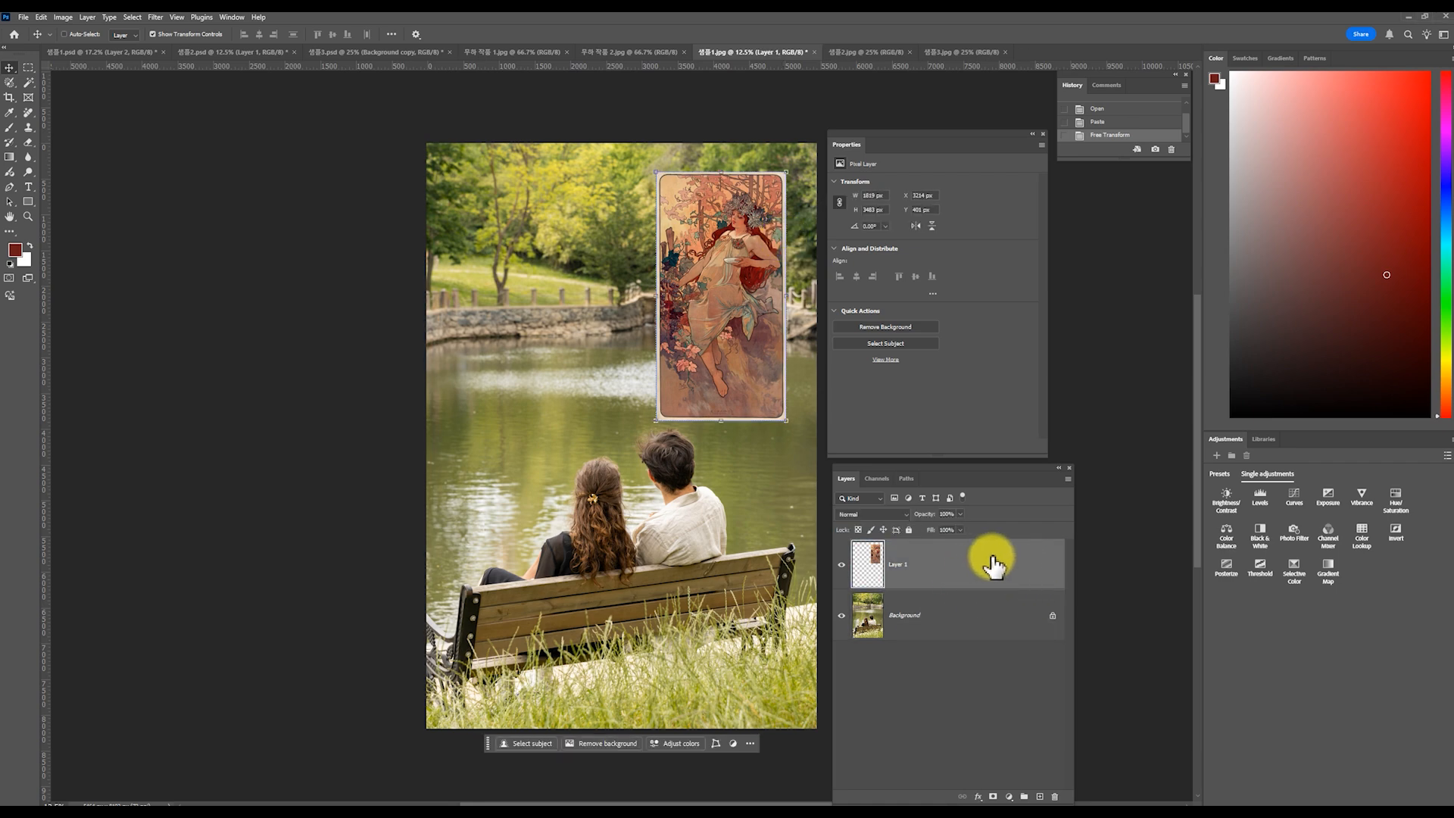
{"action": "left_click", "coordinate": [968, 617]}
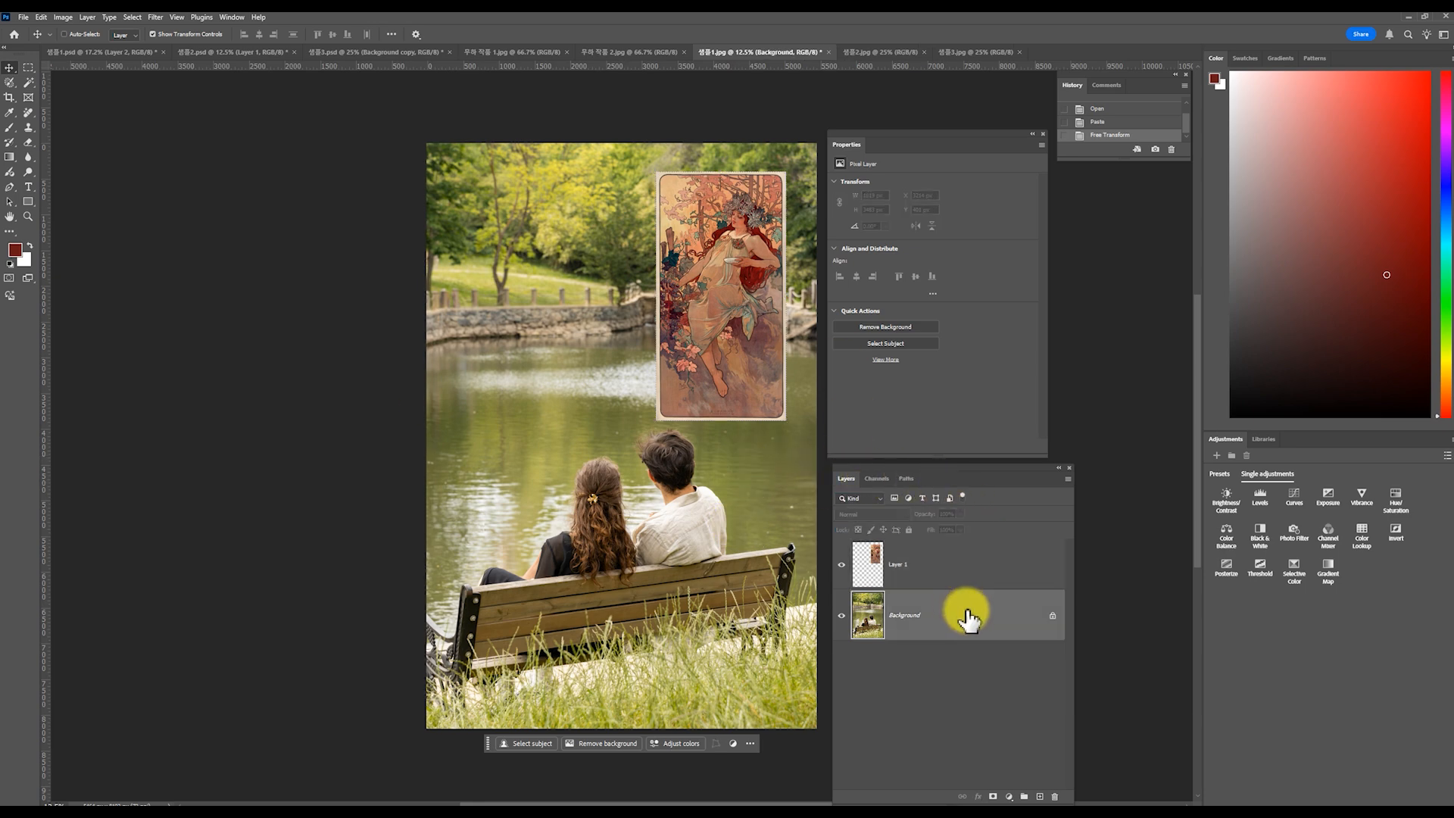
{"action": "left_click", "coordinate": [987, 708]}
{"action": "left_click", "coordinate": [951, 619]}
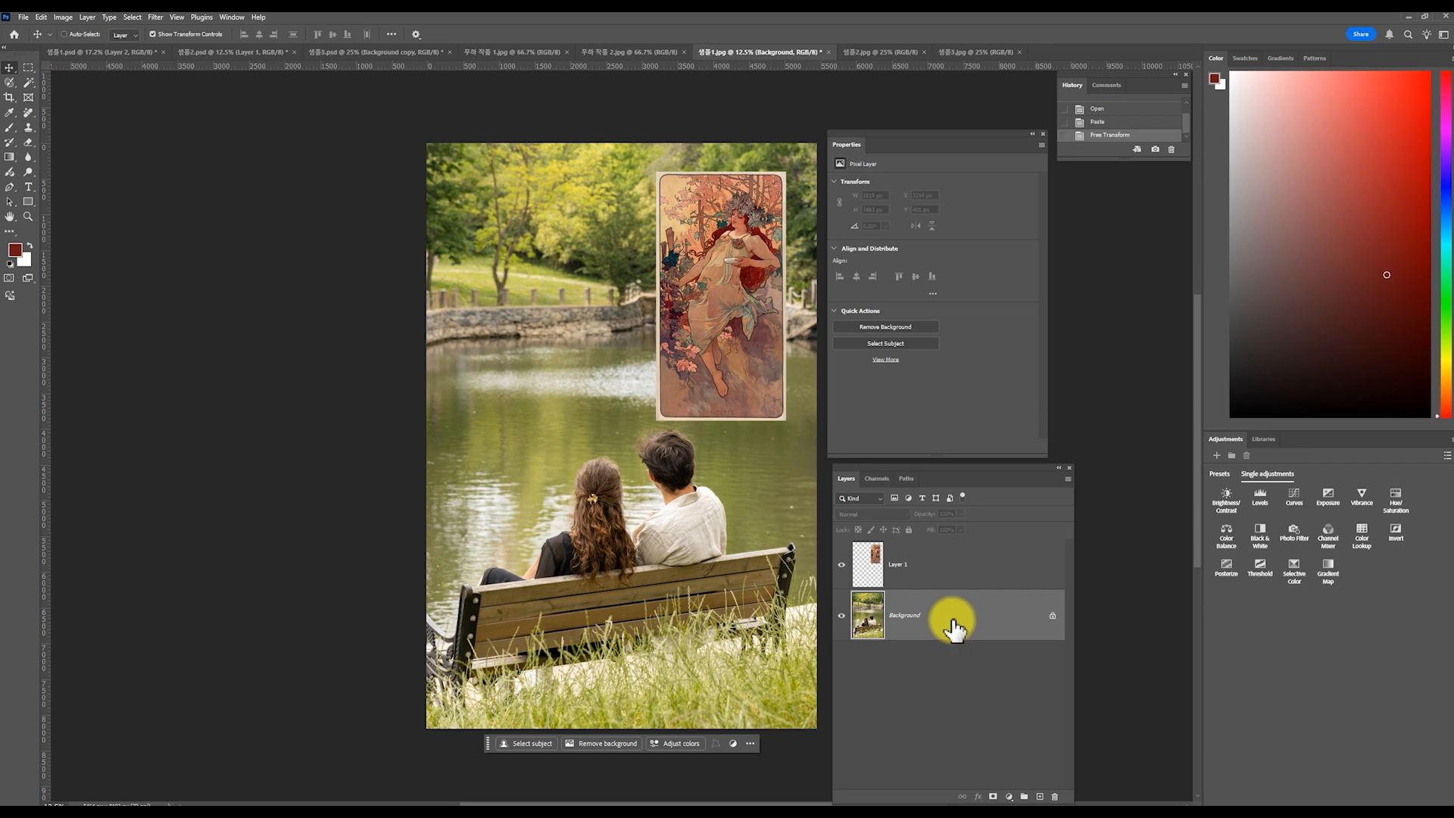
{"action": "key", "text": "ctrl+j"}
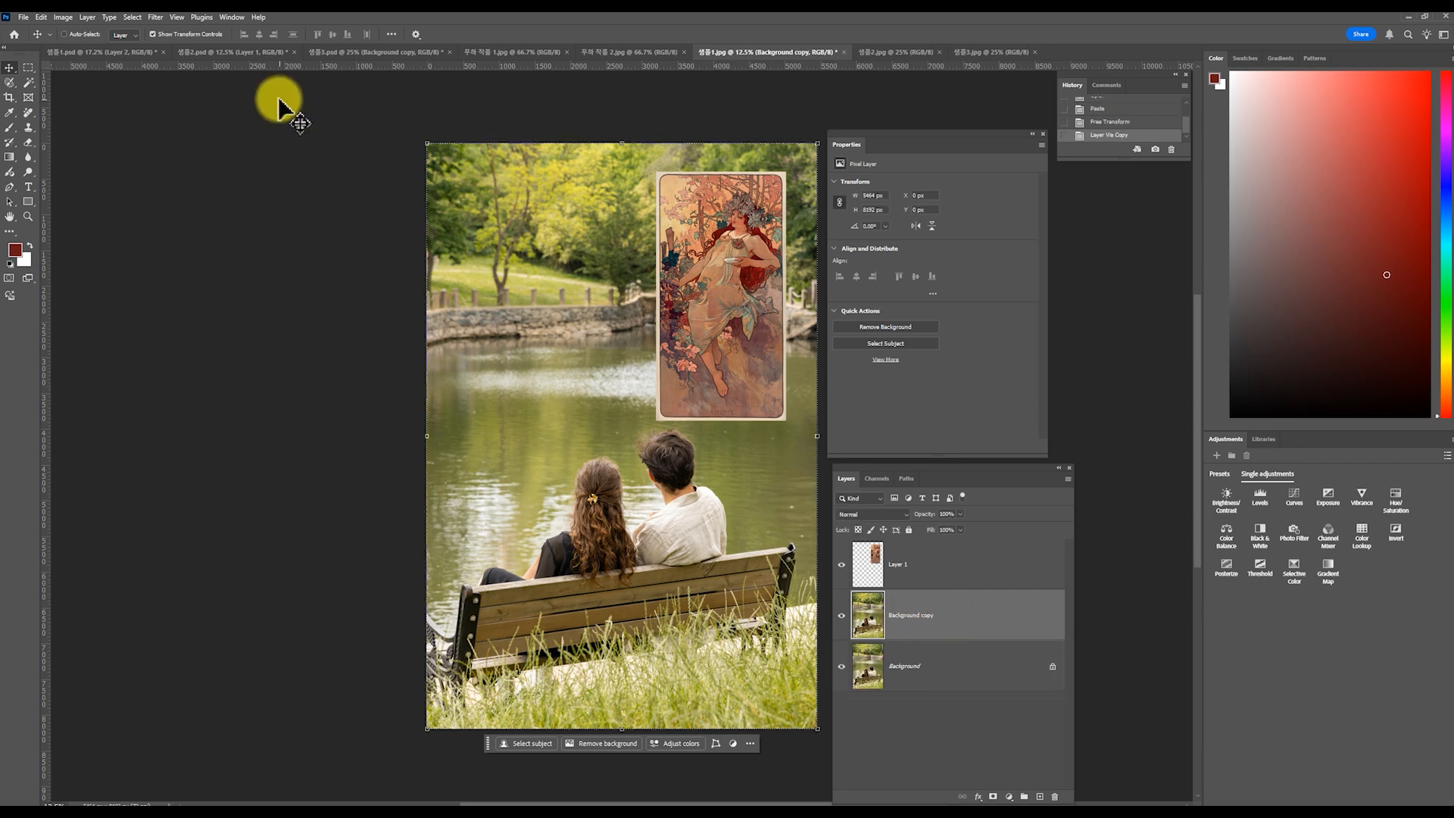
Step: Start Match Color on the Background copy with source 샘플1.jpg and layer Layer 1, keeping the dialog clear of the pasted artwork
{"action": "left_click", "coordinate": [70, 19]}
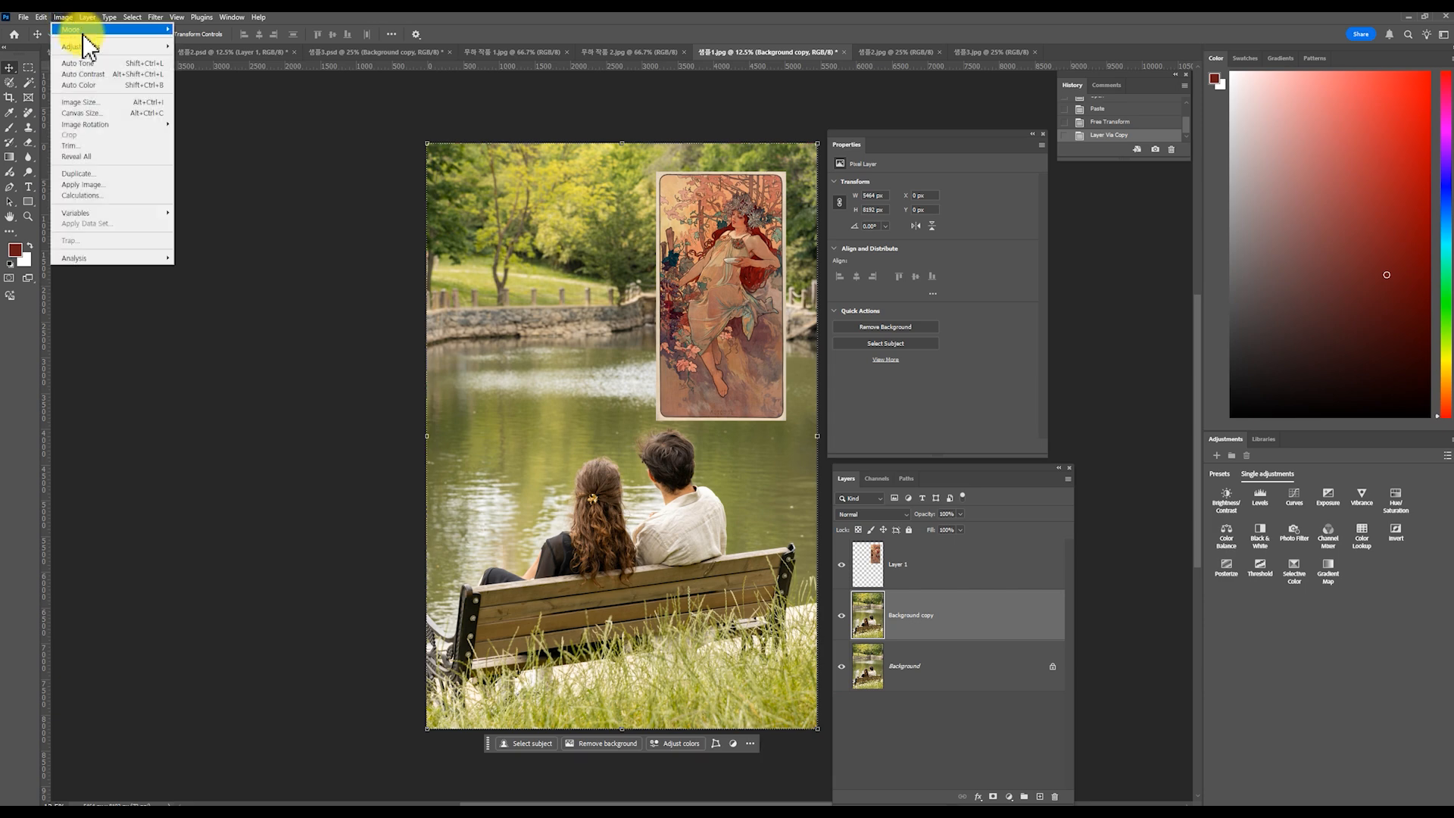
{"action": "mouse_move", "coordinate": [97, 50]}
{"action": "left_click", "coordinate": [252, 278]}
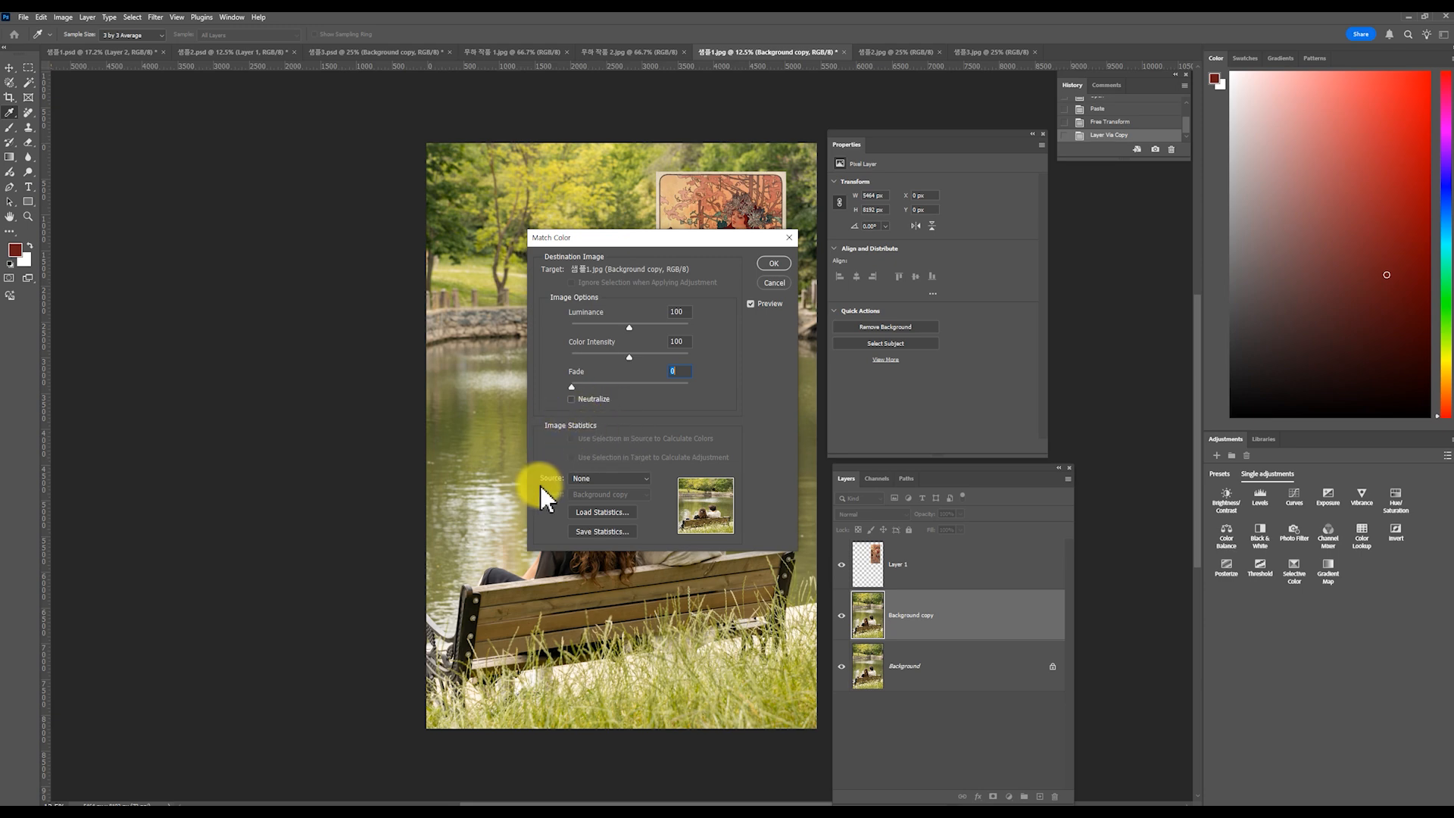
{"action": "left_click", "coordinate": [647, 480]}
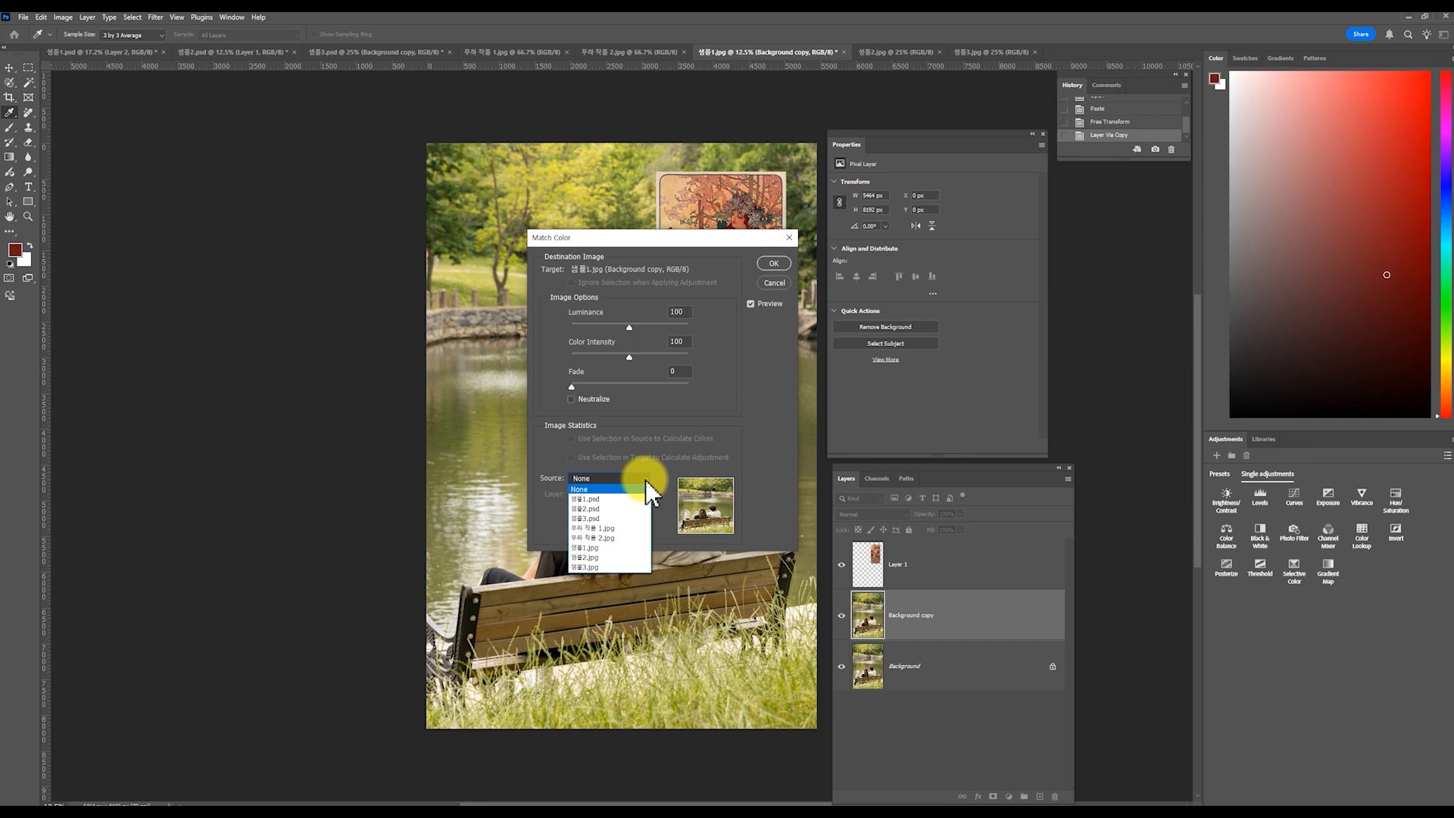
{"action": "left_click", "coordinate": [596, 548]}
{"action": "left_click", "coordinate": [594, 511]}
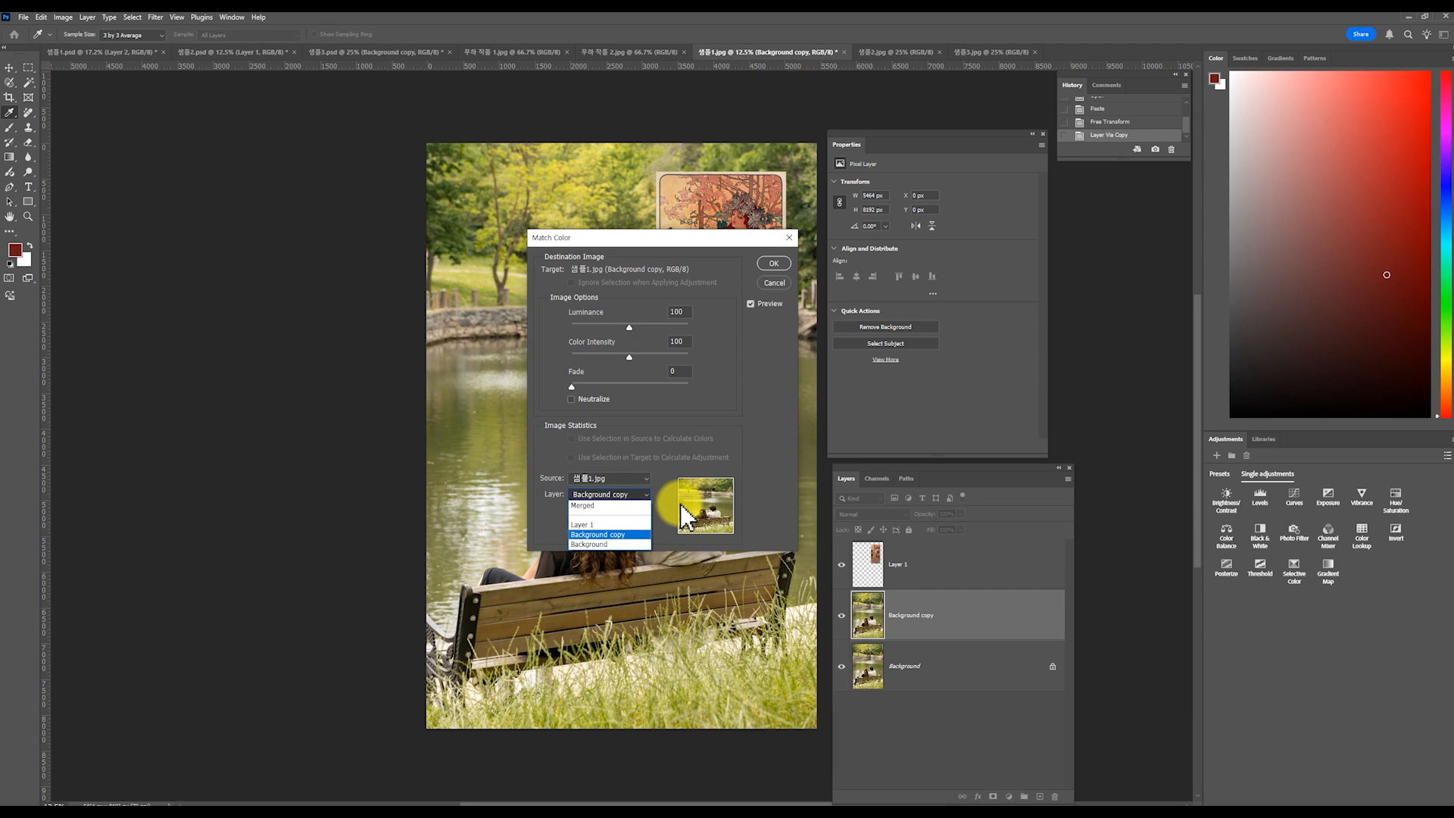
{"action": "left_click", "coordinate": [626, 528]}
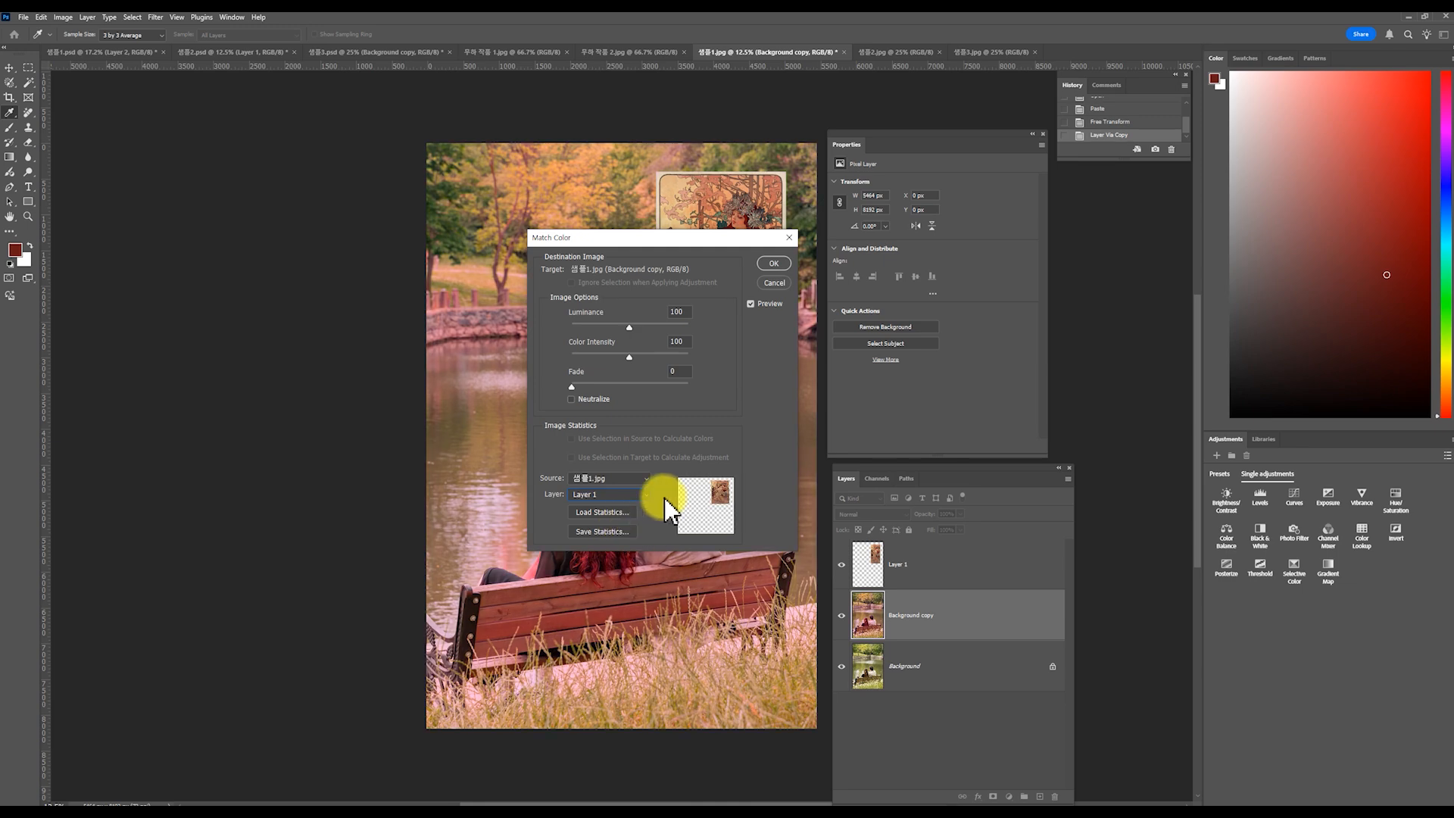
{"action": "left_click_drag", "start_coordinate": [576, 237], "coordinate": [220, 267]}
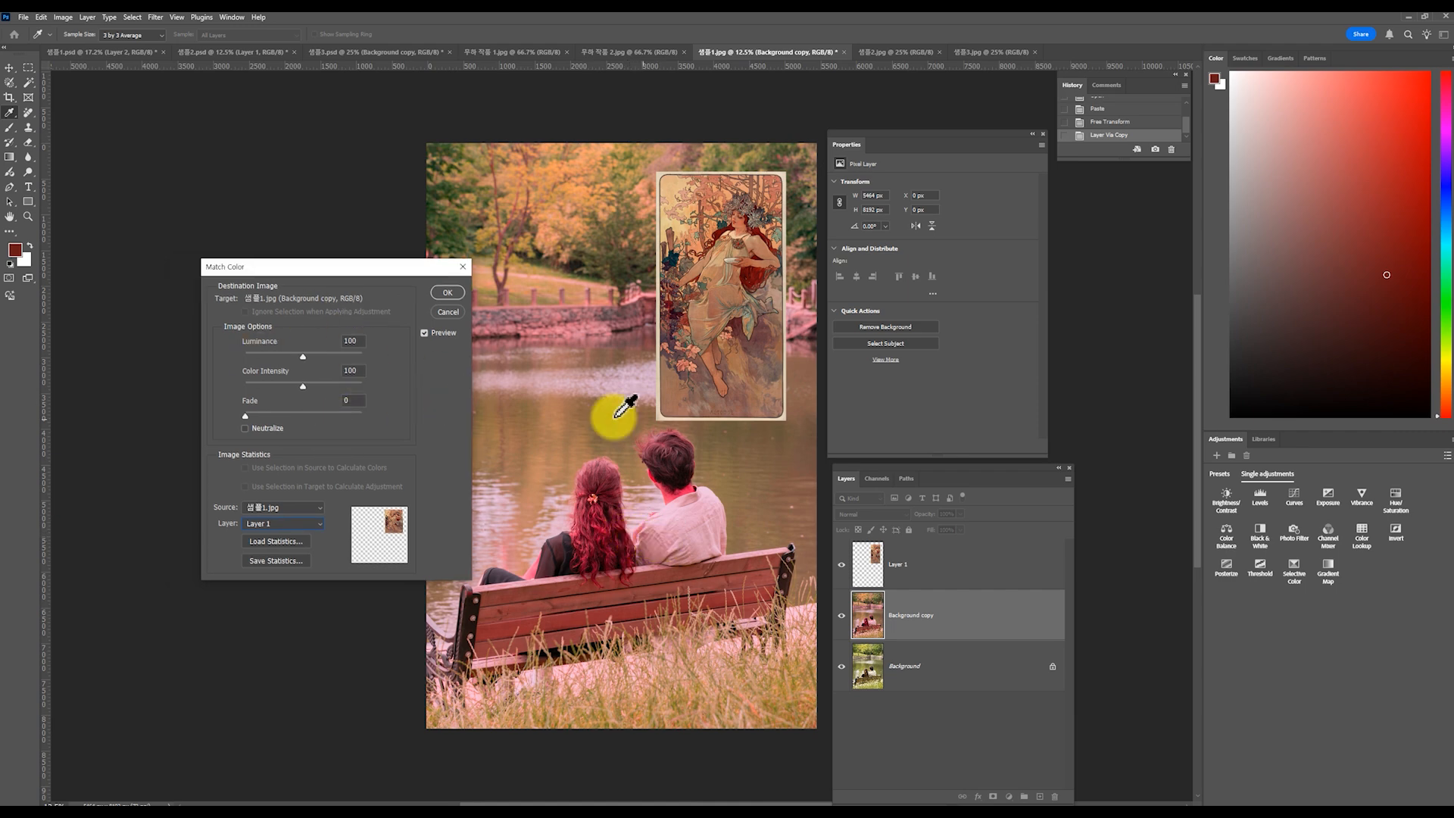
{"action": "left_click_drag", "start_coordinate": [315, 267], "coordinate": [344, 237]}
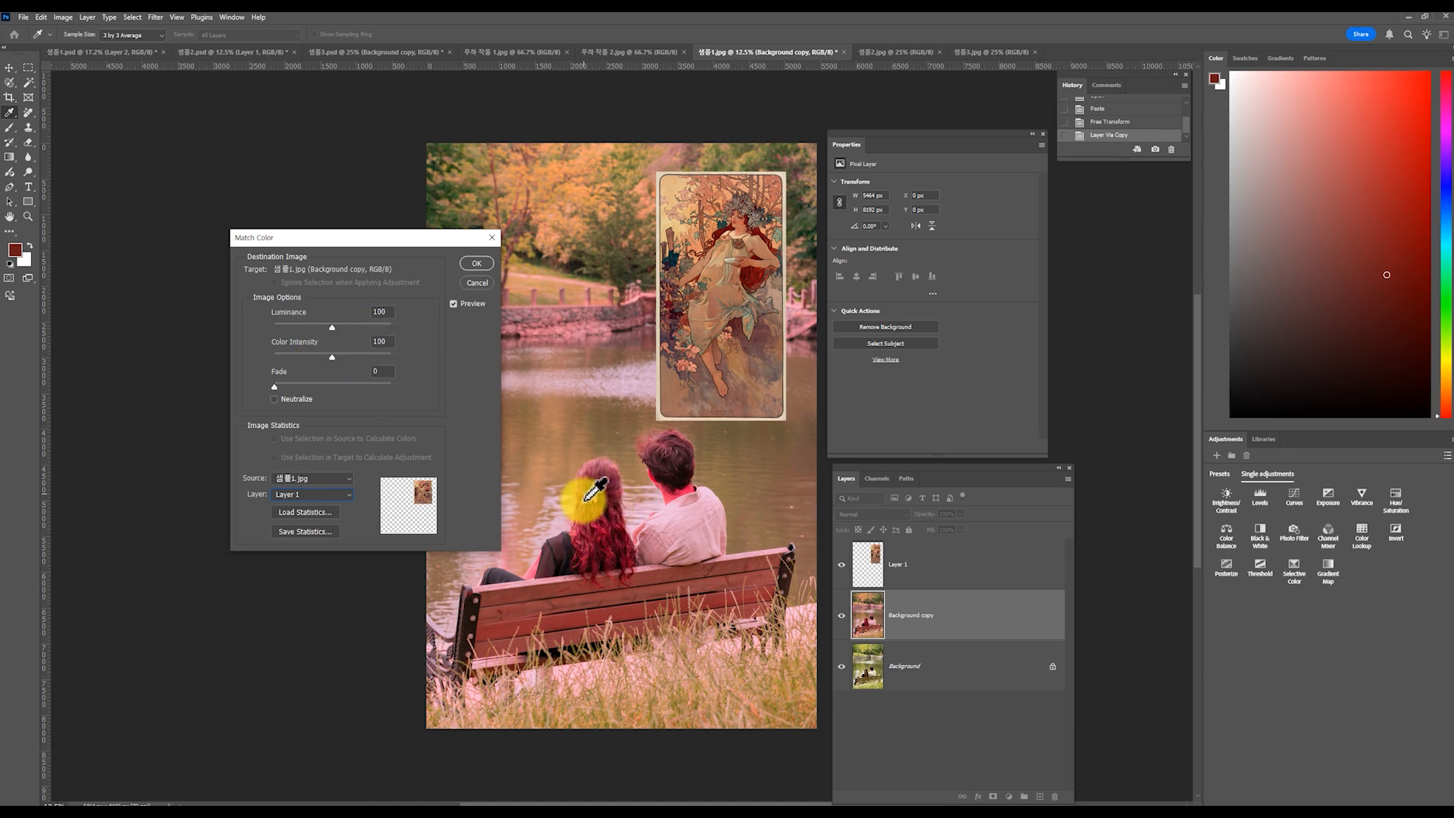
Step: Set Match Color's Color Intensity to 29 and Luminance to 140
{"action": "left_click_drag", "start_coordinate": [331, 357], "coordinate": [291, 357]}
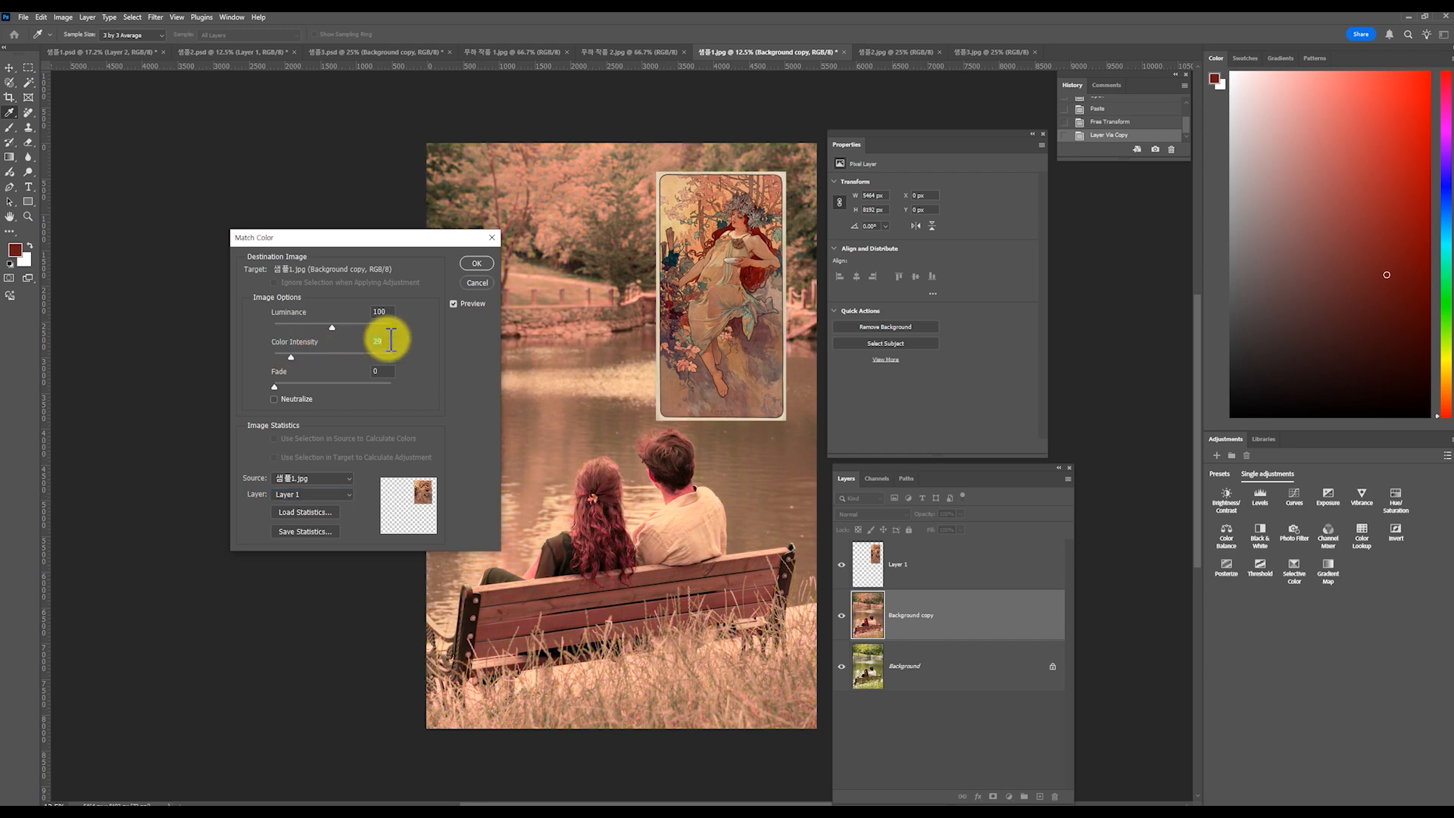
{"action": "left_click", "coordinate": [388, 339]}
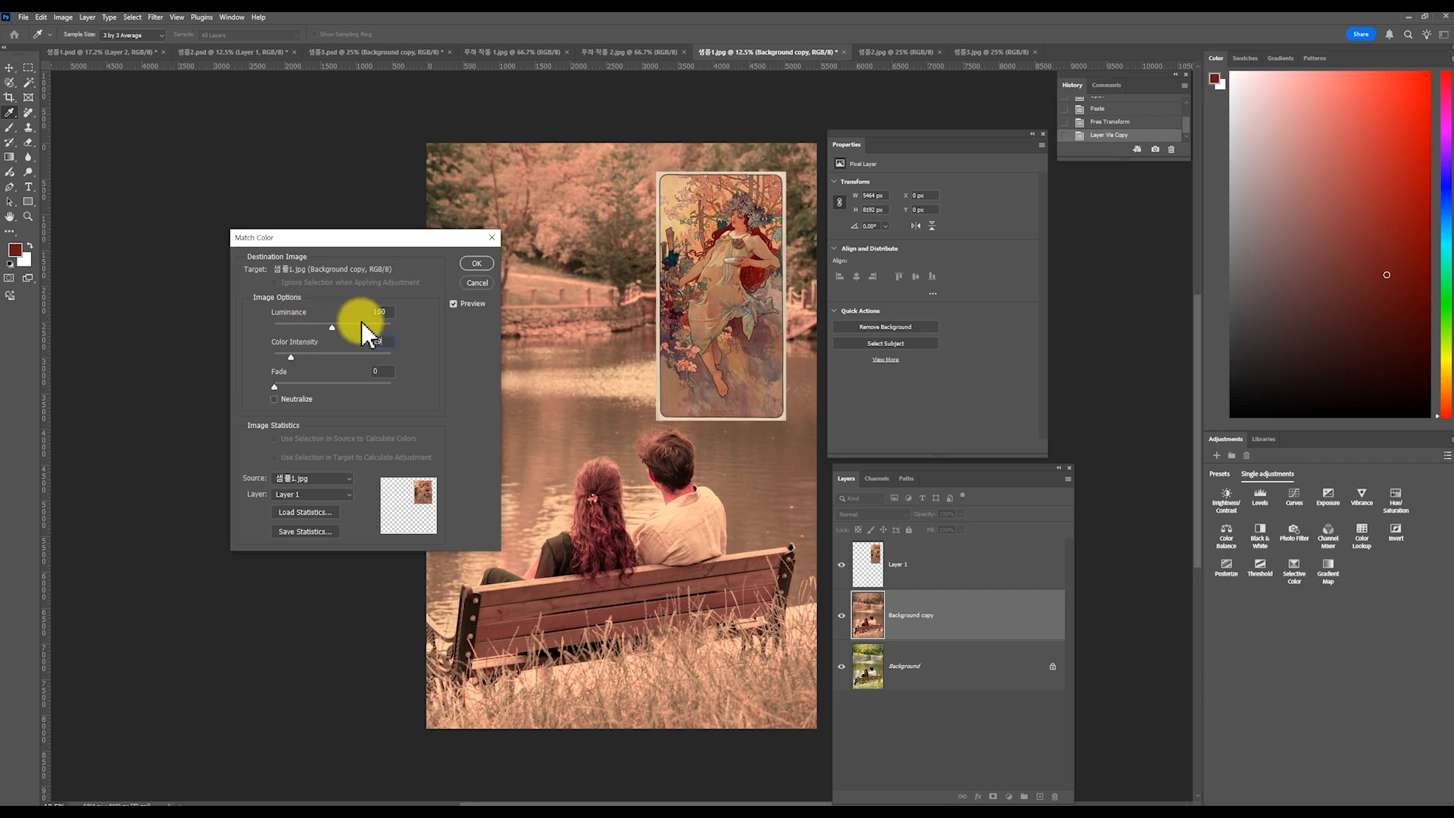
{"action": "mouse_move", "coordinate": [332, 328]}
{"action": "left_mouse_down"}
{"action": "mouse_move", "coordinate": [289, 327]}
{"action": "mouse_move", "coordinate": [438, 325]}
{"action": "mouse_move", "coordinate": [535, 373]}
{"action": "mouse_move", "coordinate": [389, 325]}
{"action": "mouse_move", "coordinate": [355, 331]}
{"action": "left_mouse_up"}
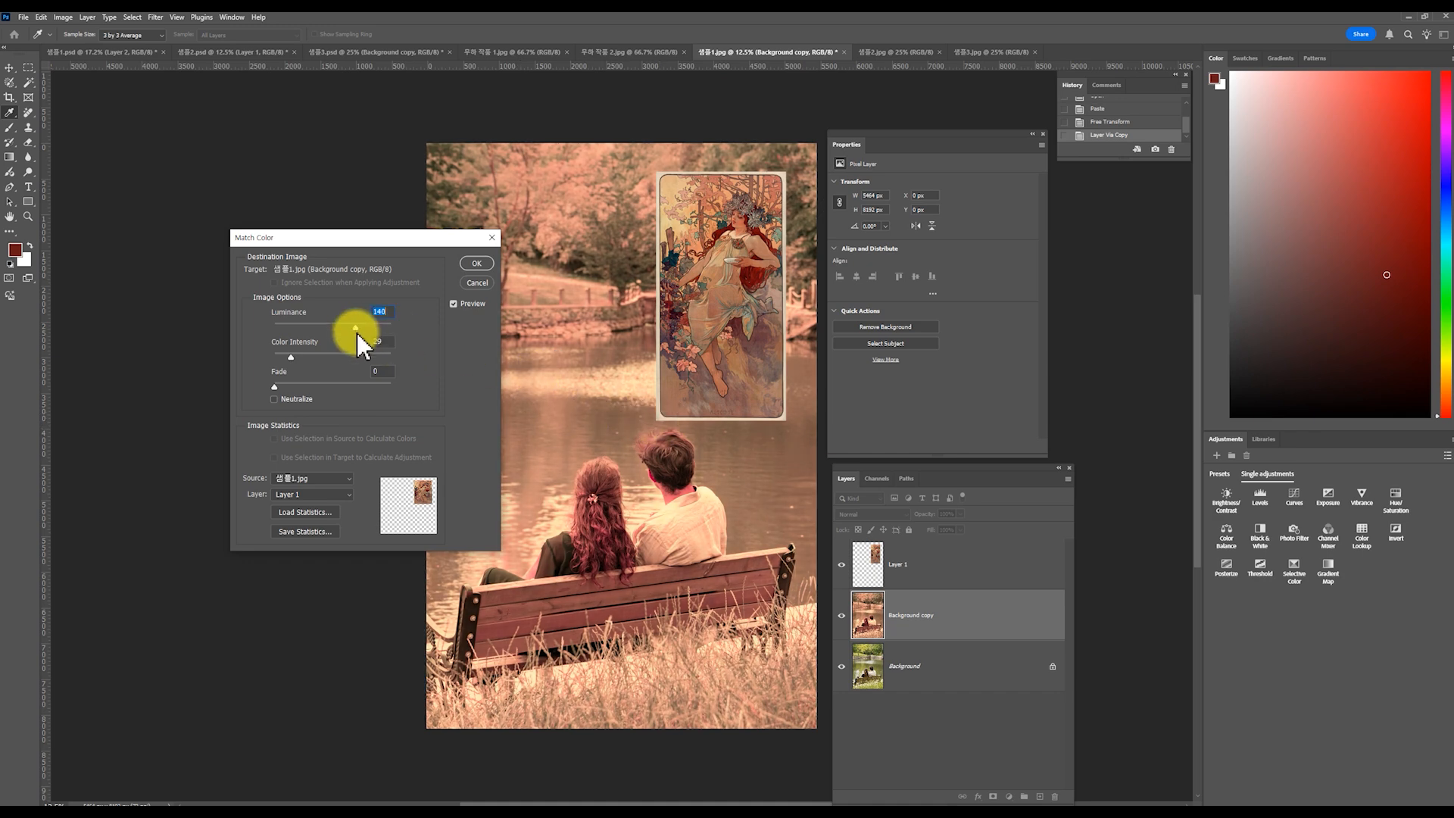
{"action": "left_click", "coordinate": [389, 312]}
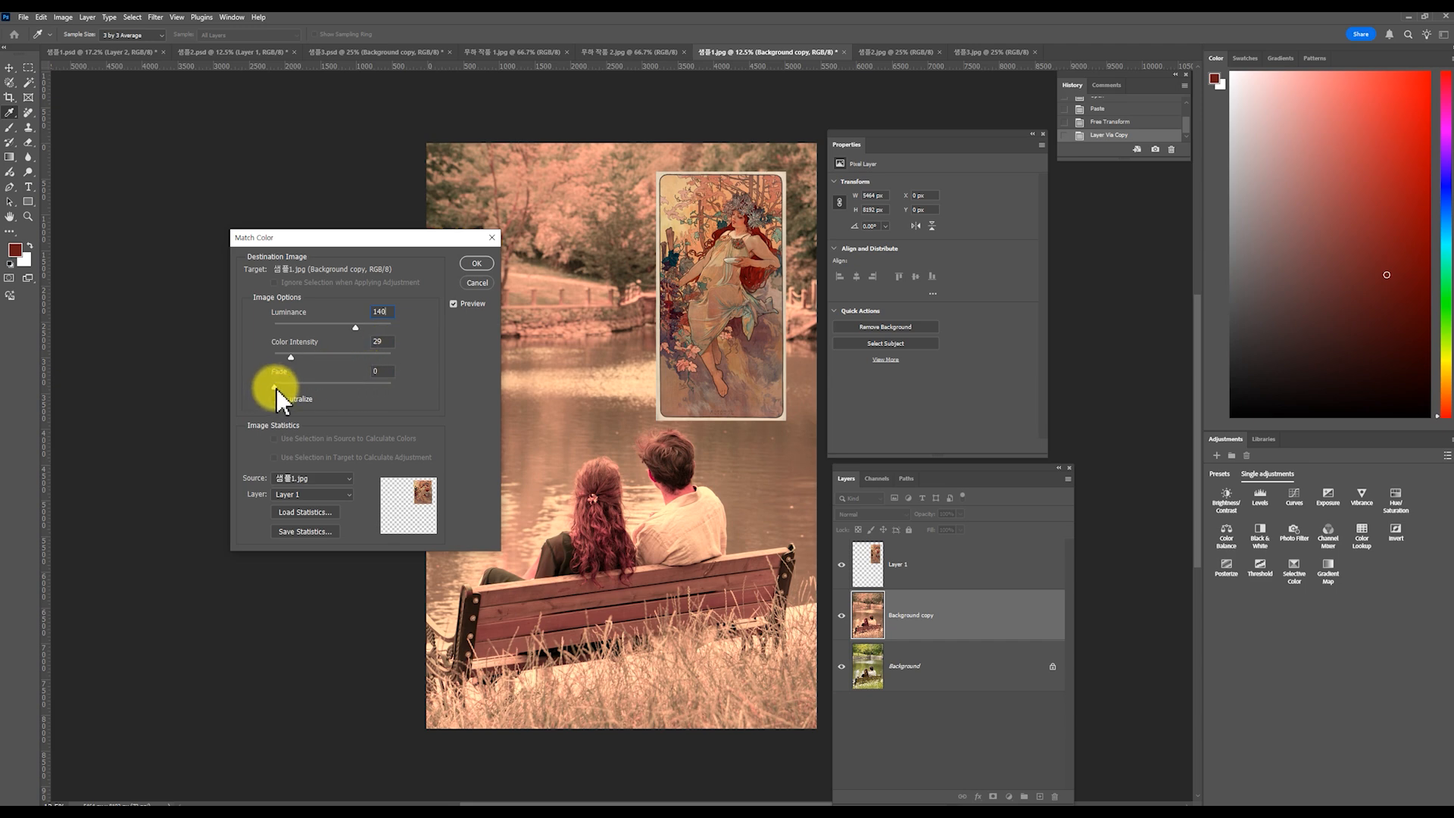
Step: Try different Fade strengths, settle on 20, and apply the Match Color adjustment
{"action": "left_click_drag", "start_coordinate": [275, 389], "coordinate": [423, 385]}
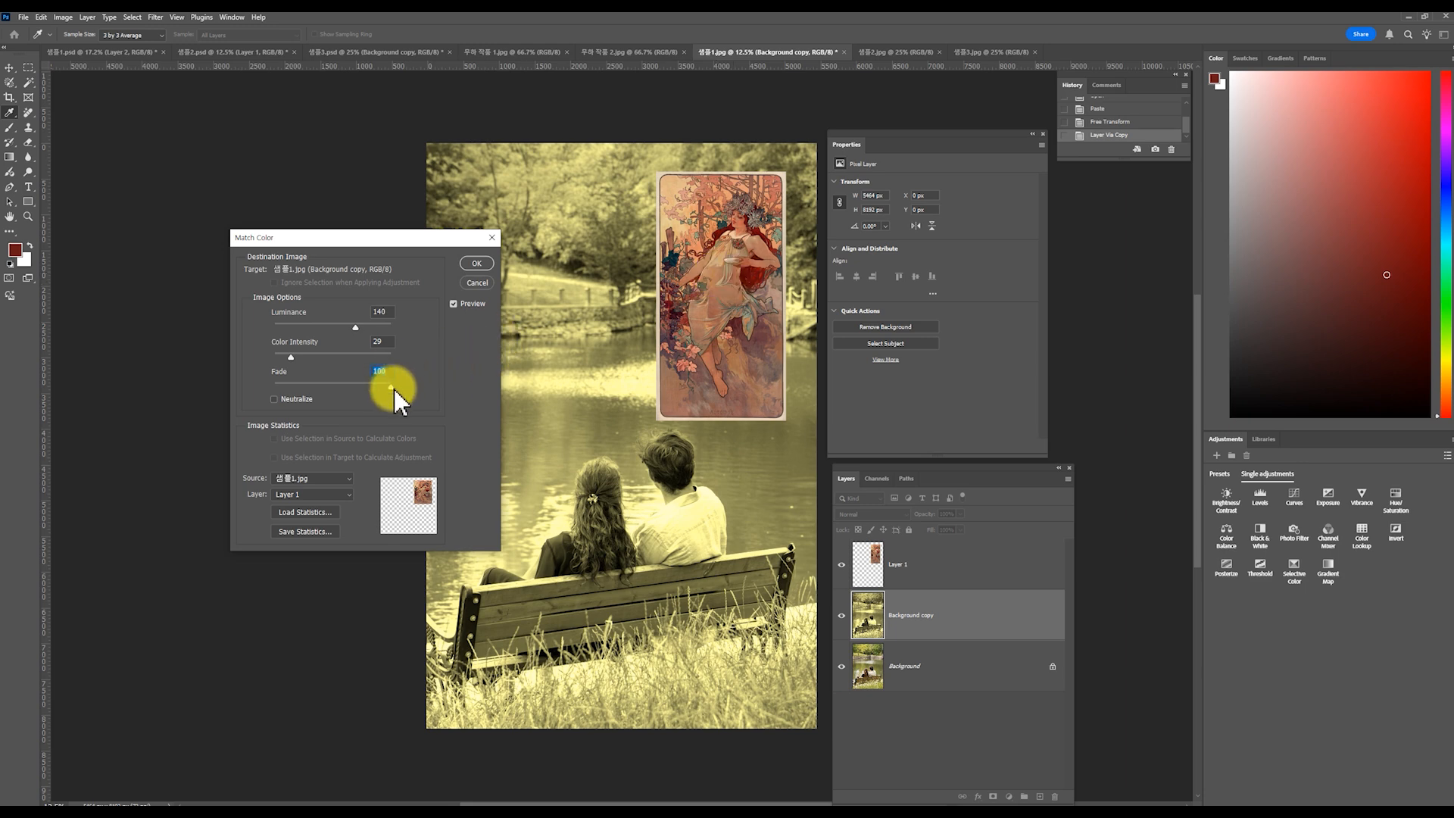
{"action": "left_click_drag", "start_coordinate": [394, 389], "coordinate": [272, 389]}
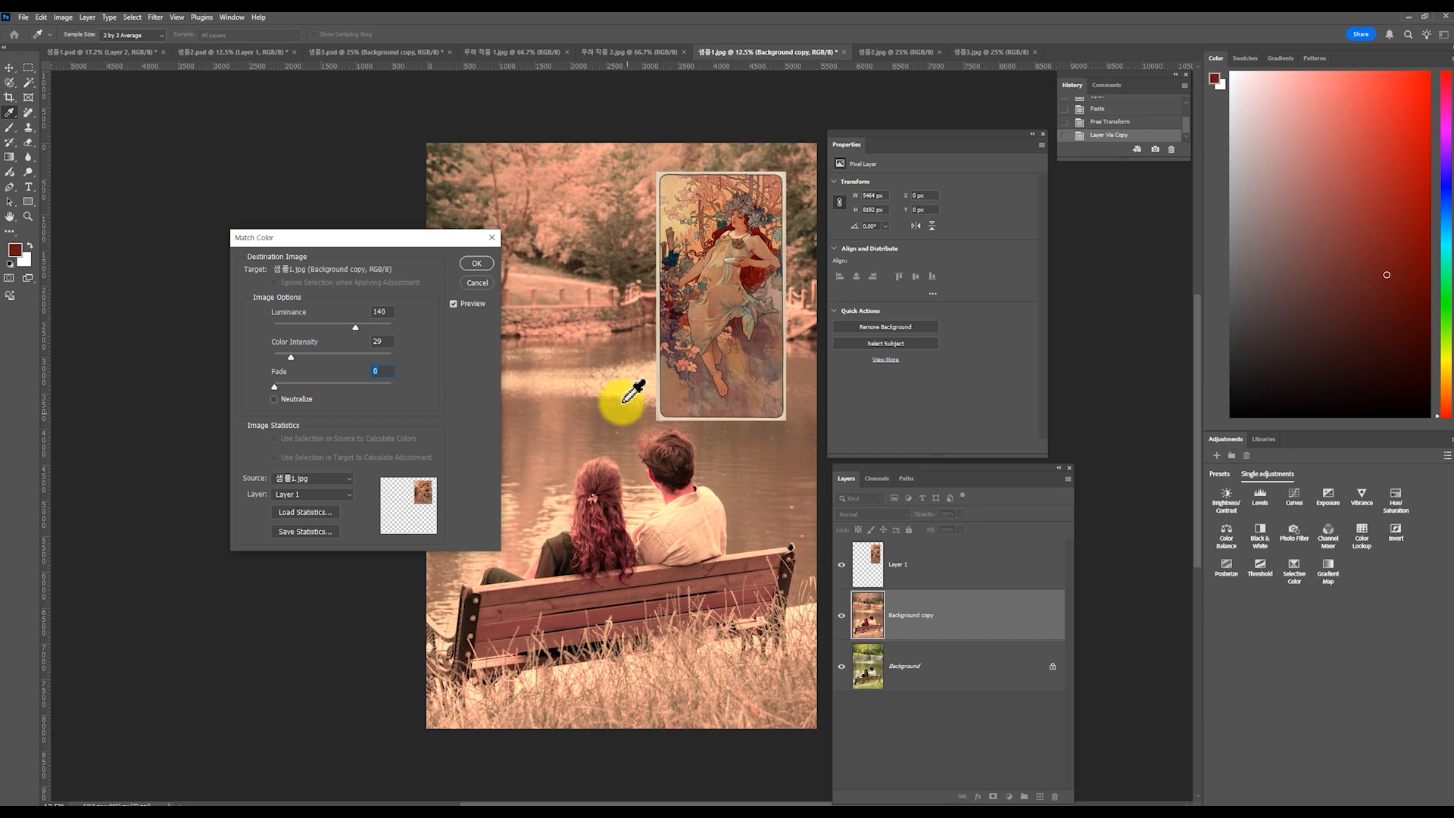
{"action": "left_click_drag", "start_coordinate": [276, 388], "coordinate": [282, 389]}
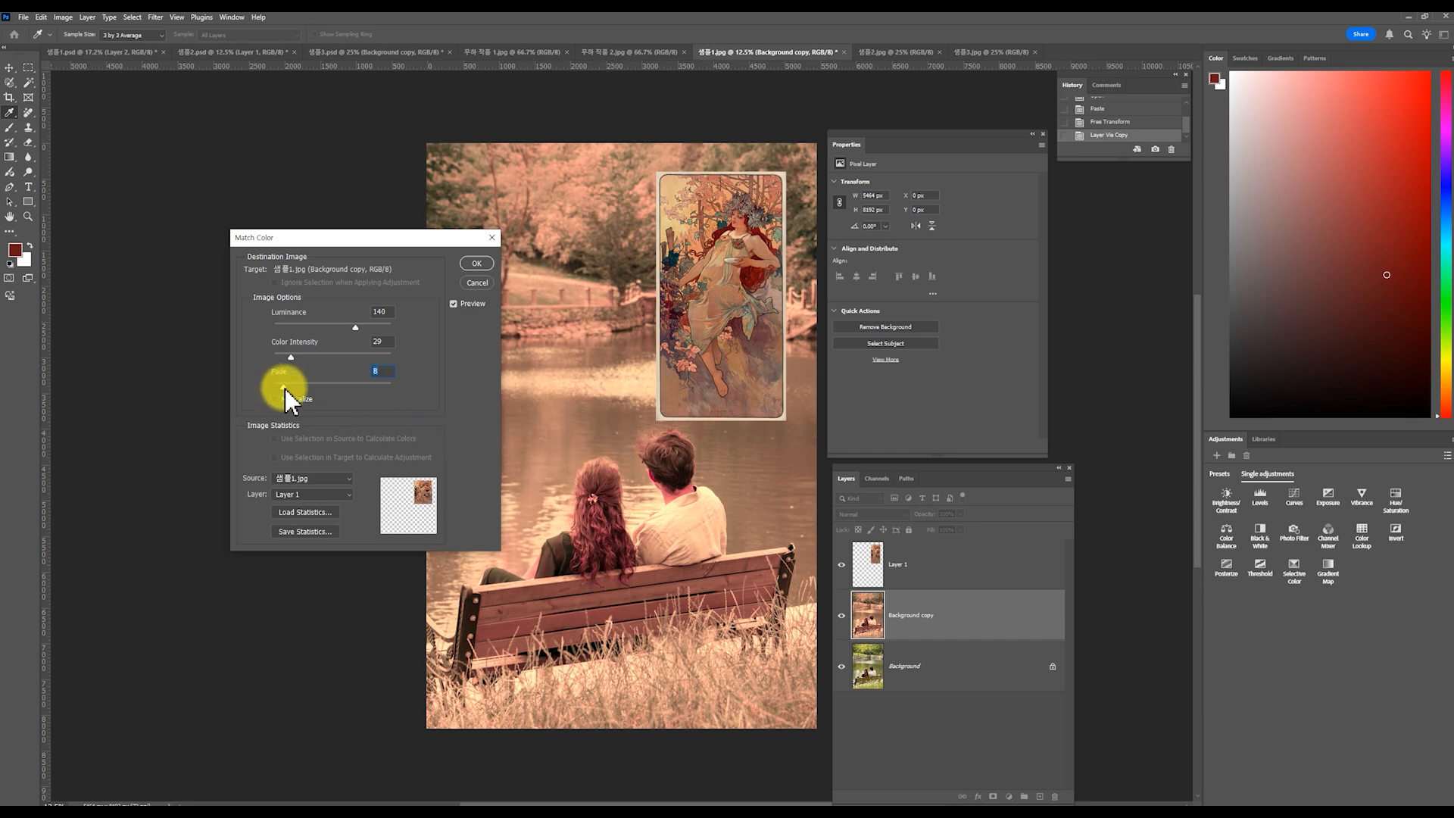
{"action": "left_click_drag", "start_coordinate": [287, 389], "coordinate": [297, 389]}
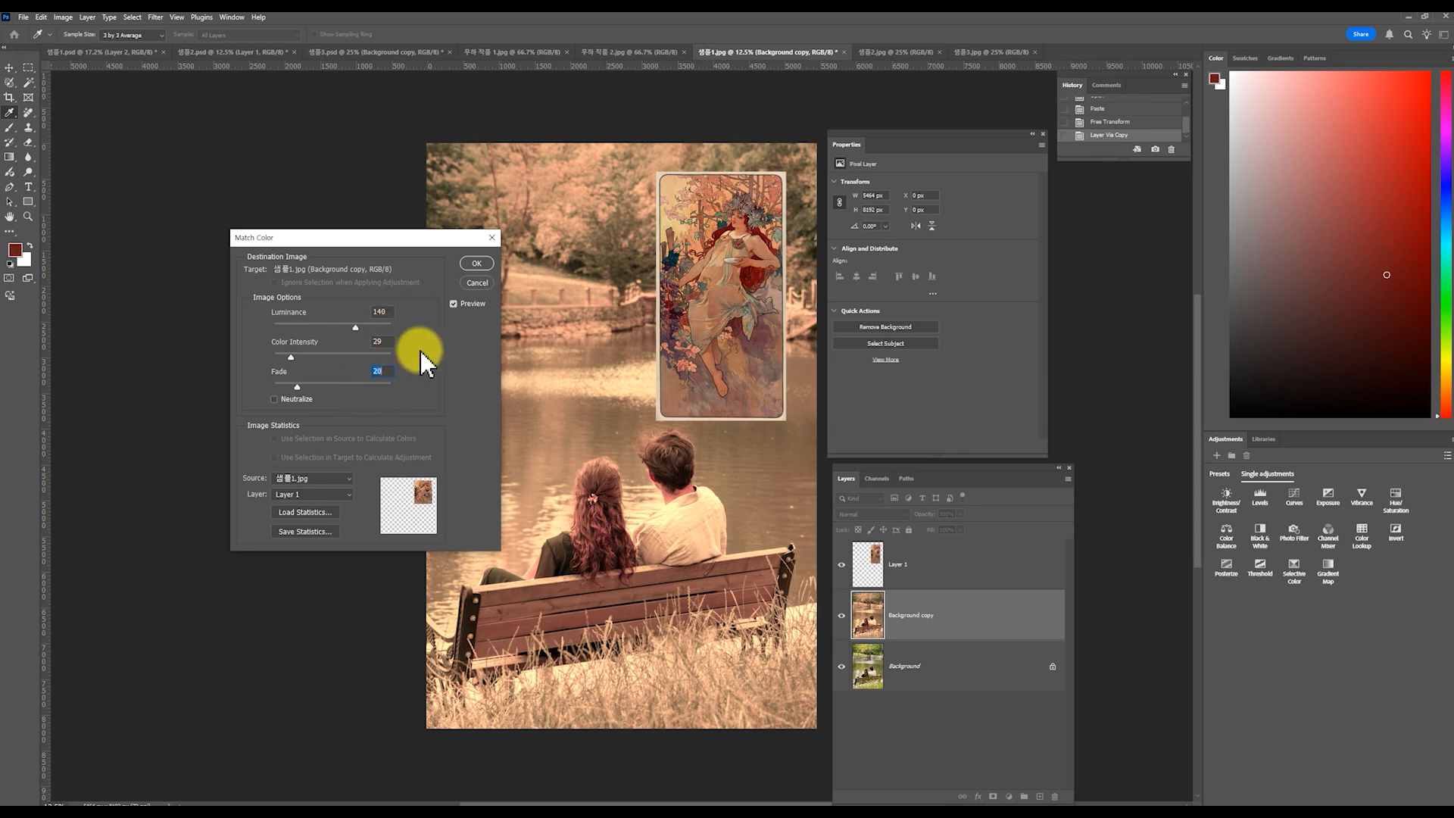
{"action": "left_click", "coordinate": [471, 263]}
Step: Hide the artwork layer and toggle the Background copy off and on to compare the photo before and after
{"action": "left_click", "coordinate": [842, 565]}
{"action": "left_click", "coordinate": [841, 615]}
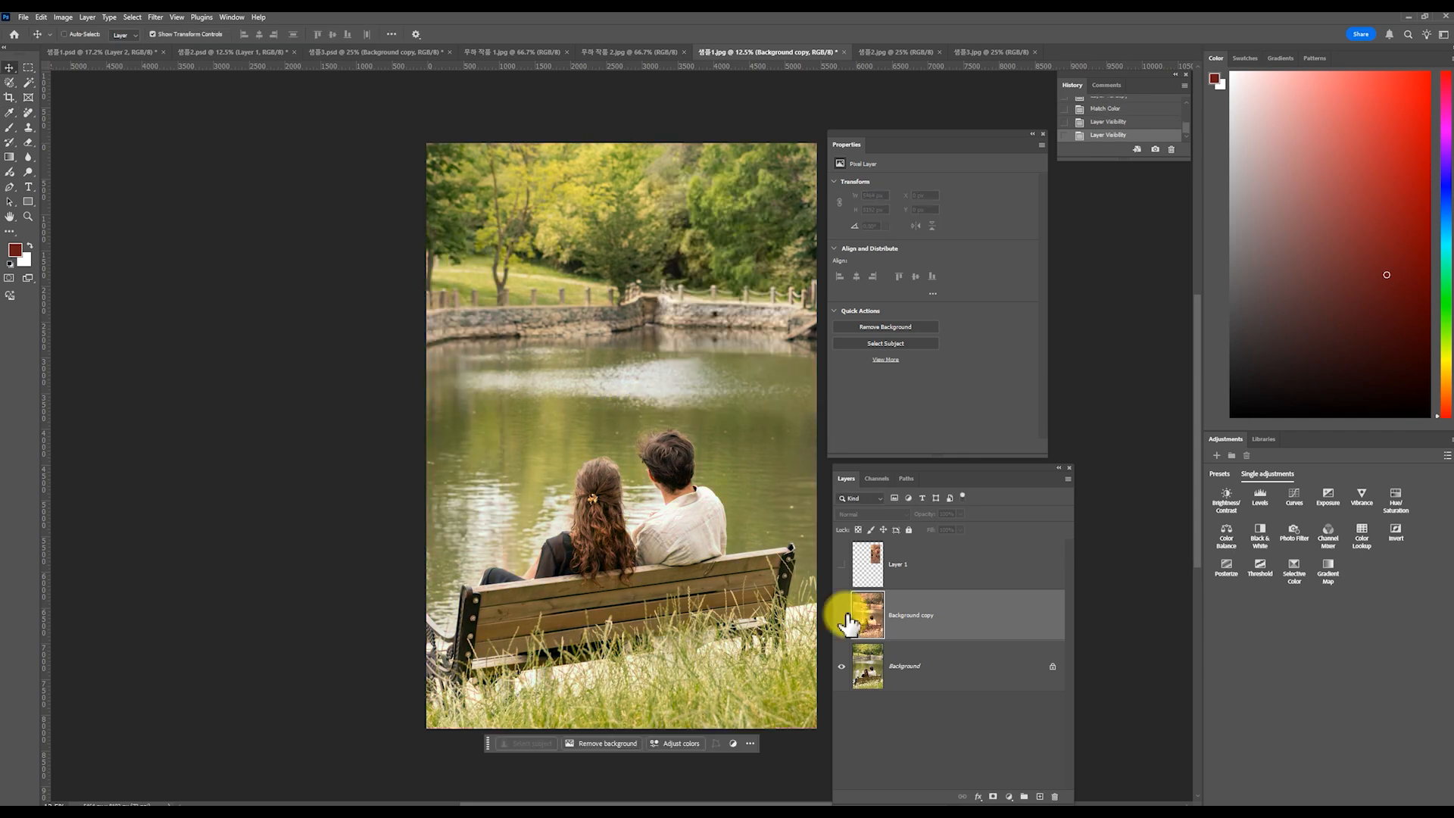
{"action": "left_click", "coordinate": [844, 616]}
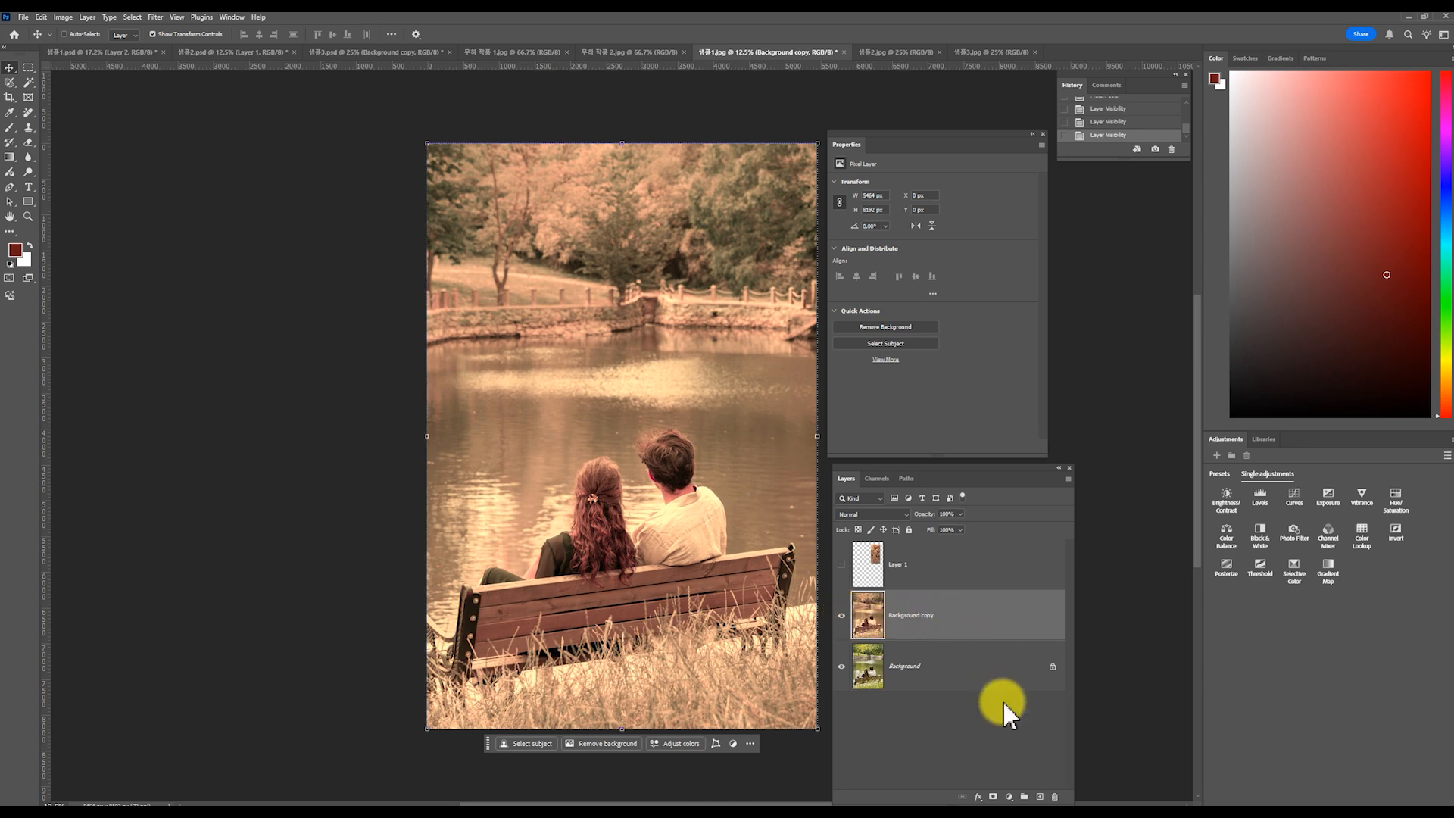
Step: Add a Levels adjustment layer above the Background copy, hide the artwork on Layer 1, and make the Levels layer active
{"action": "left_click", "coordinate": [1010, 797]}
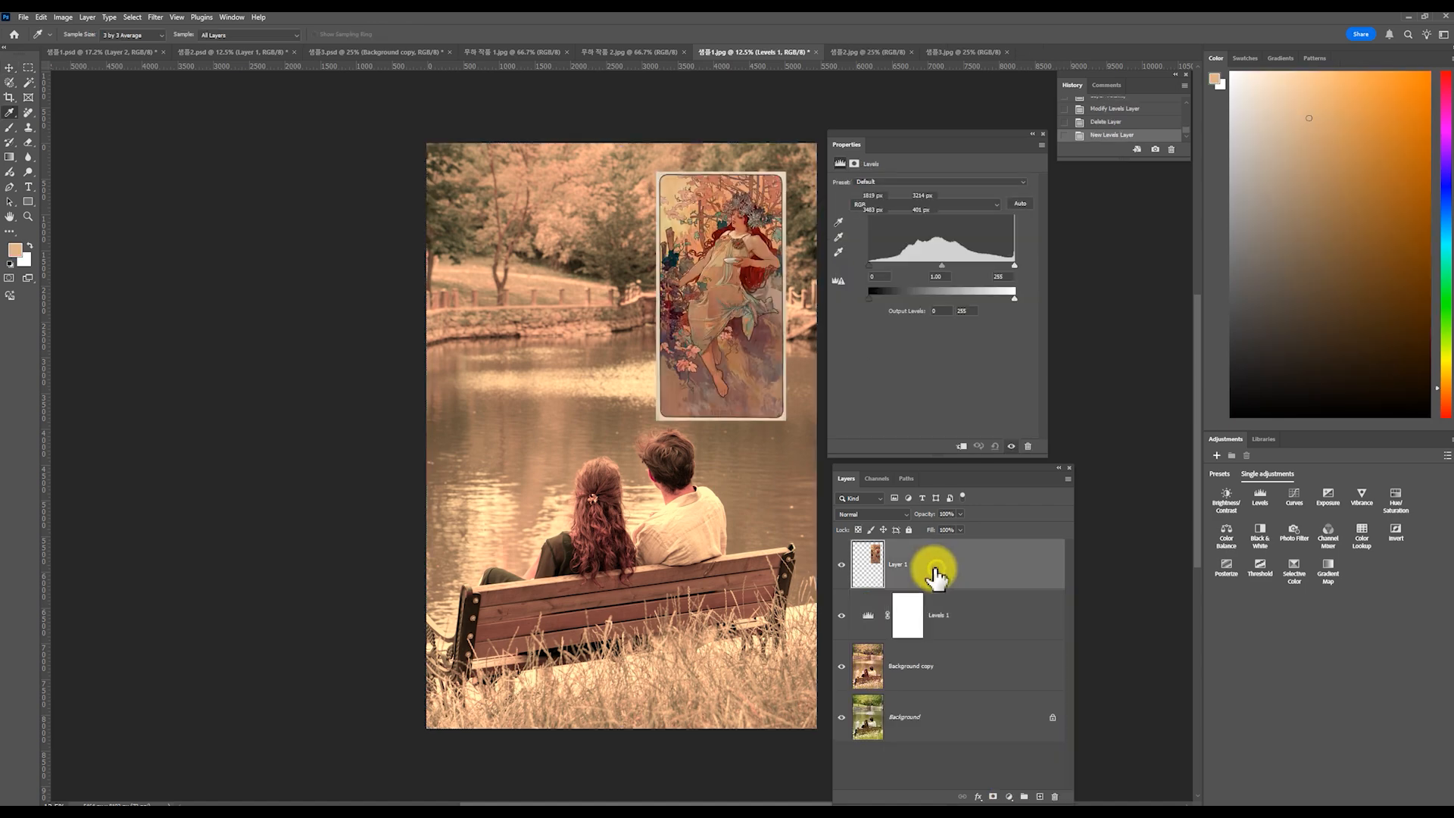
{"action": "left_click", "coordinate": [932, 566]}
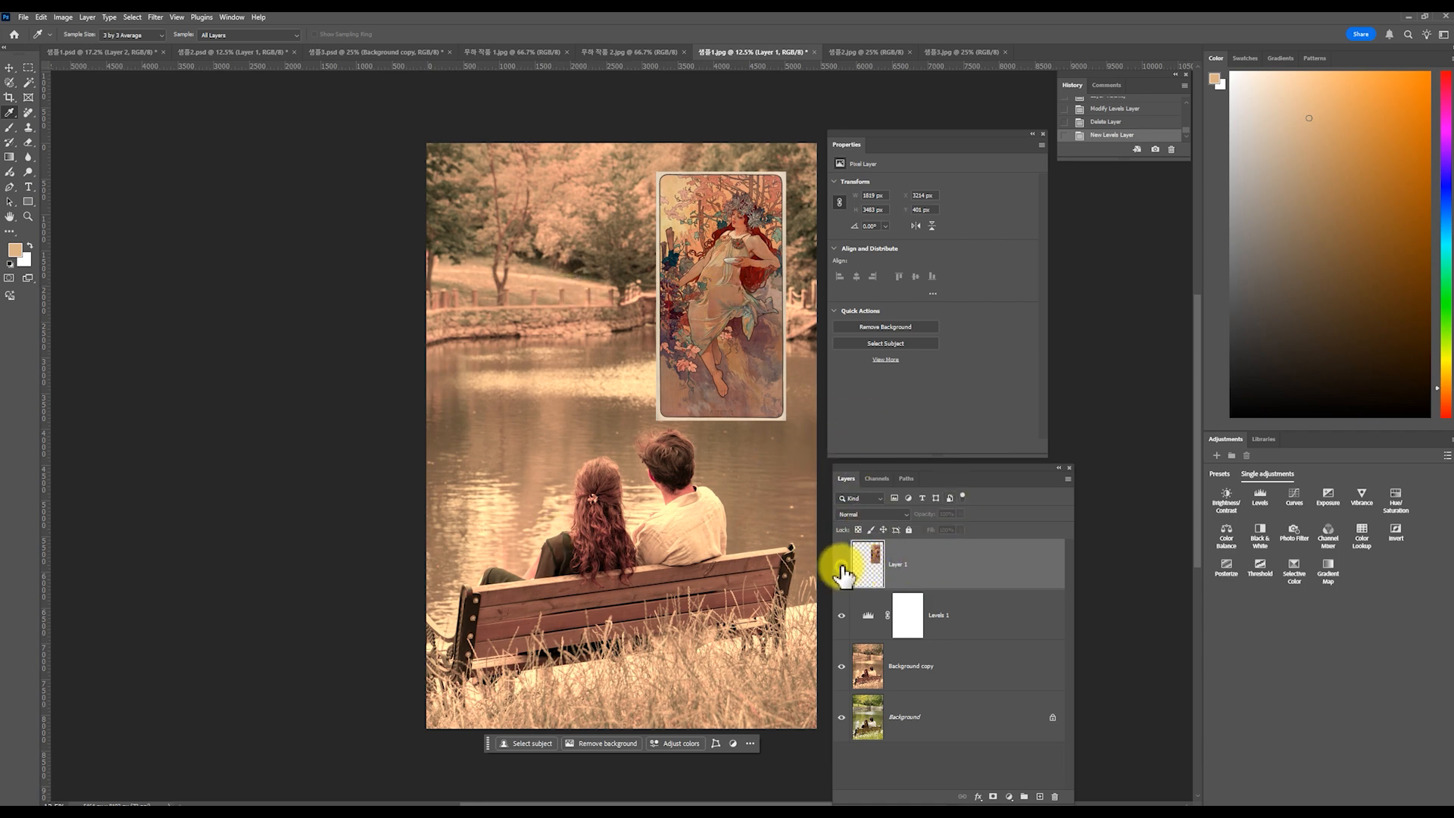
{"action": "left_click", "coordinate": [841, 565]}
{"action": "left_click", "coordinate": [939, 623]}
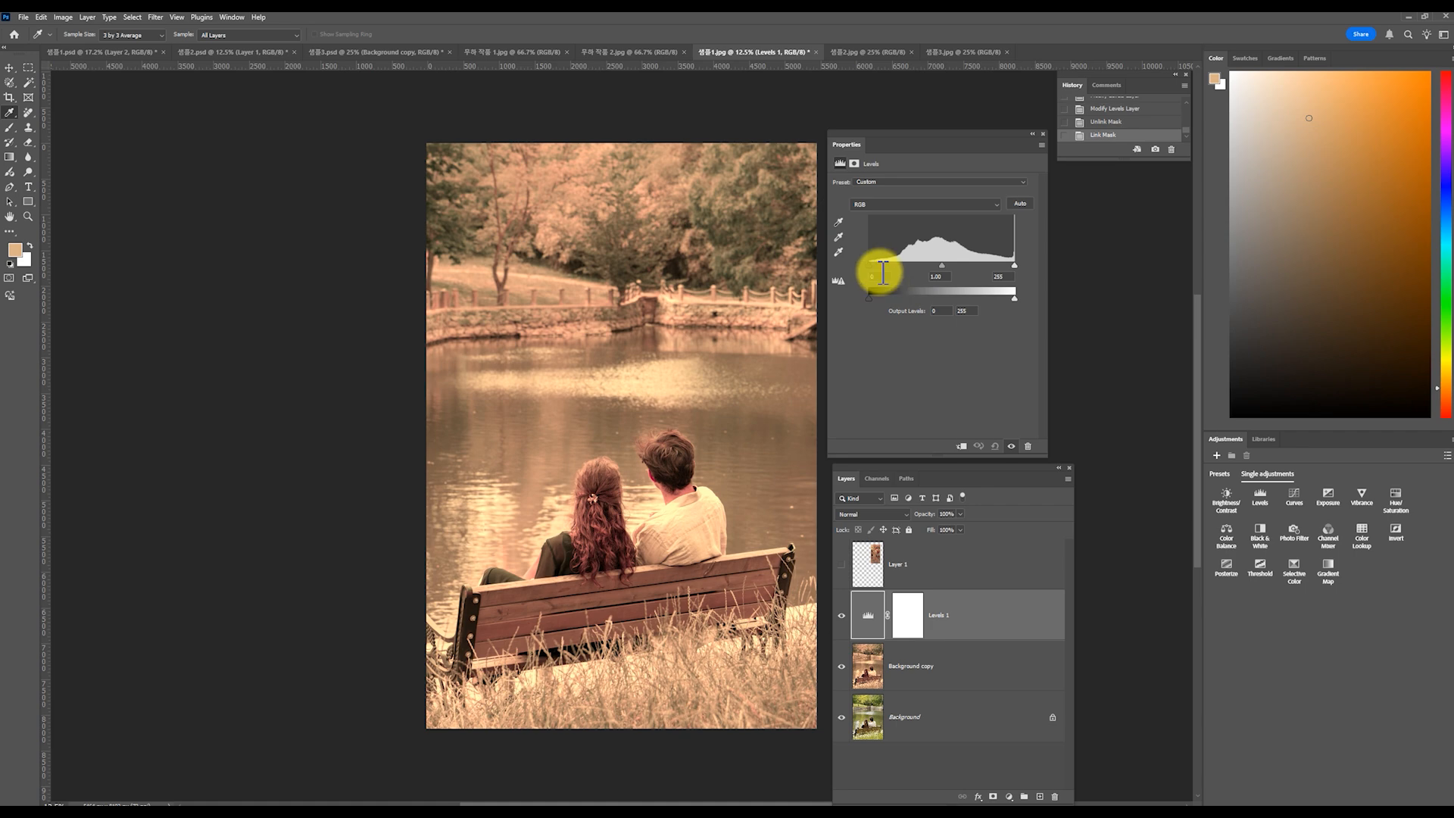
Step: Set the Levels adjustment's input values to black 25, midtone 1.05 and white 231 to strengthen the lake photo's contrast
{"action": "mouse_move", "coordinate": [871, 265]}
{"action": "left_mouse_down"}
{"action": "mouse_move", "coordinate": [935, 266]}
{"action": "mouse_move", "coordinate": [887, 270]}
{"action": "left_mouse_up"}
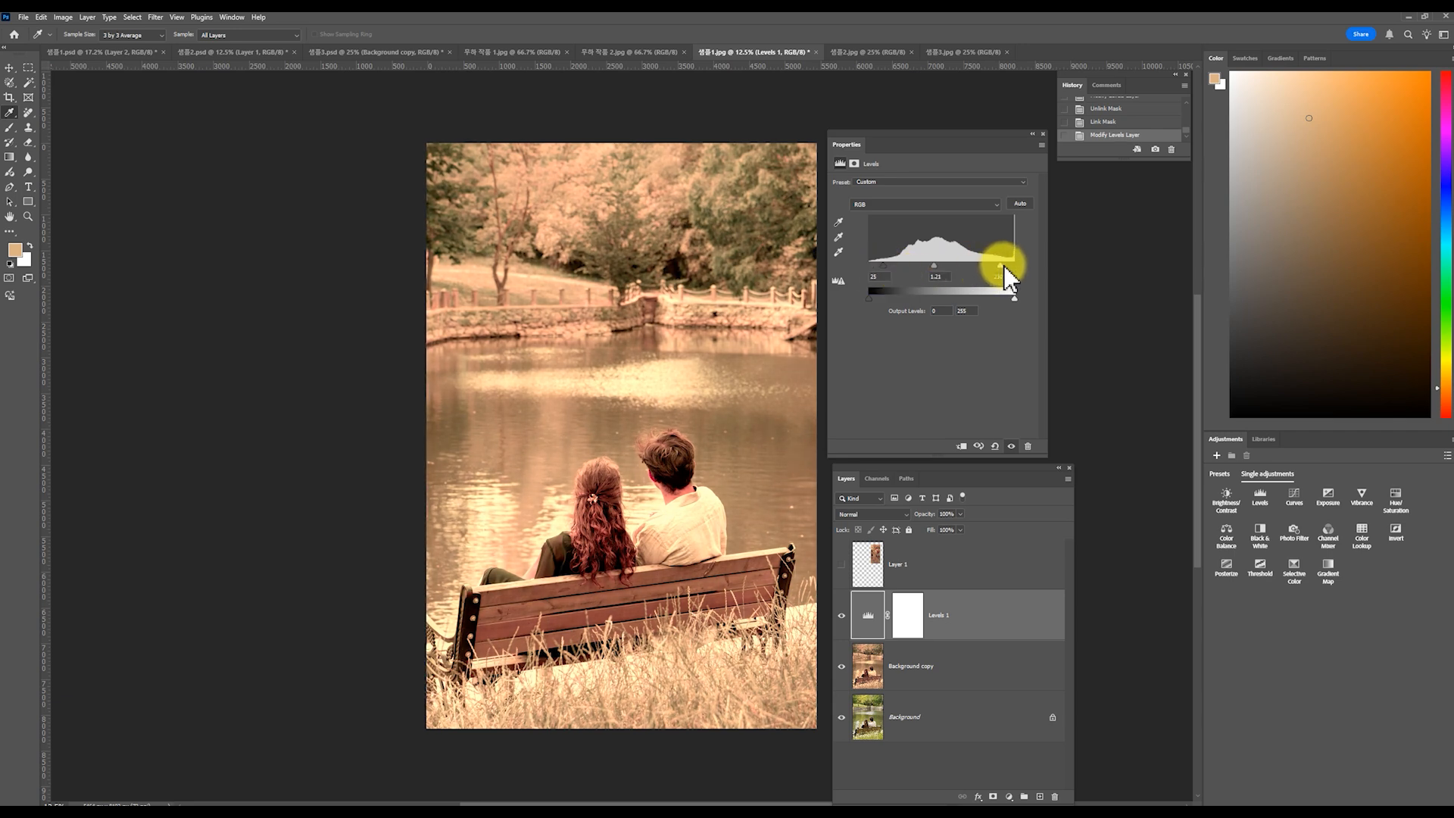
{"action": "left_click_drag", "start_coordinate": [1003, 265], "coordinate": [972, 266]}
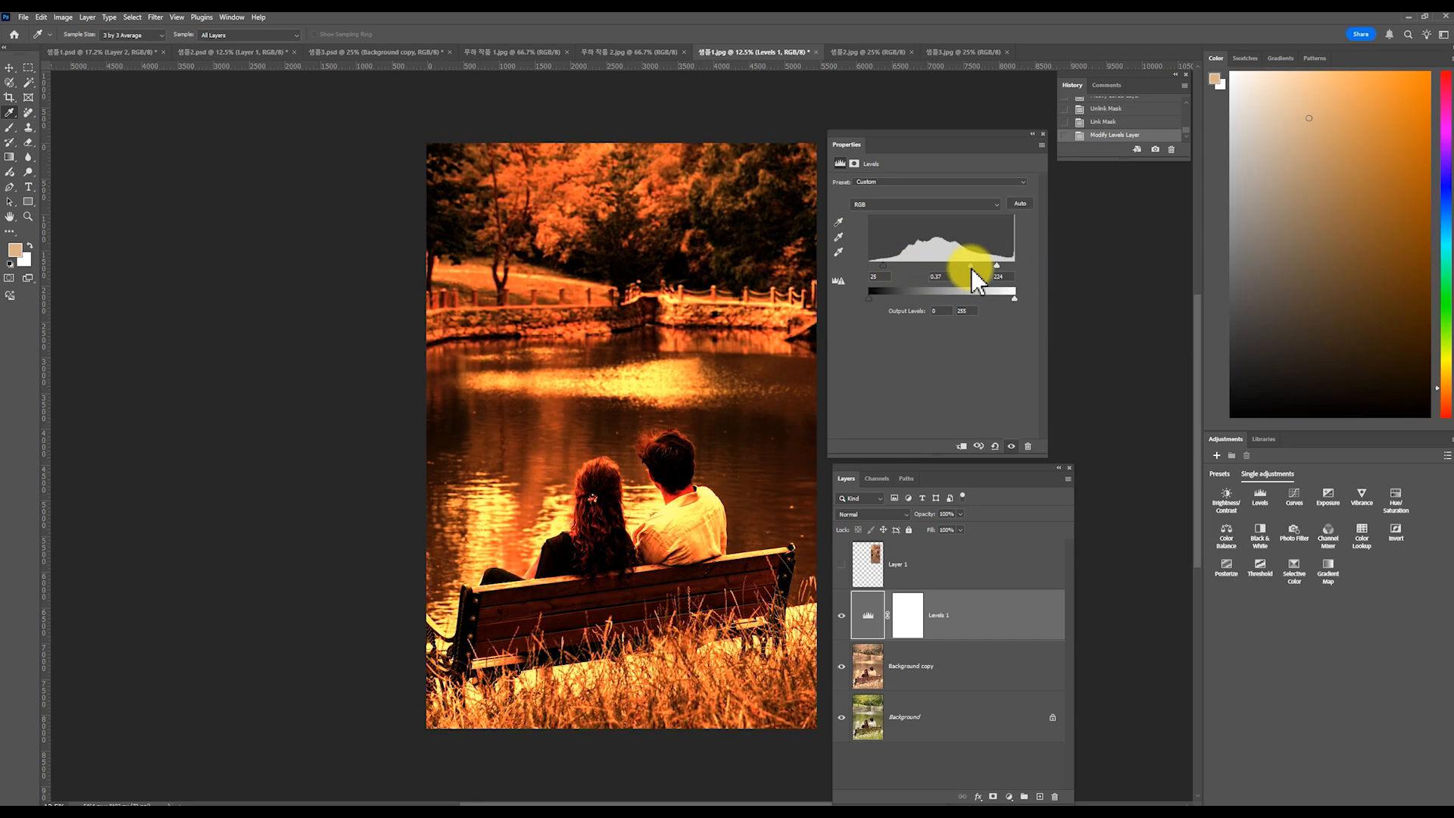
{"action": "key", "text": "ctrl+z"}
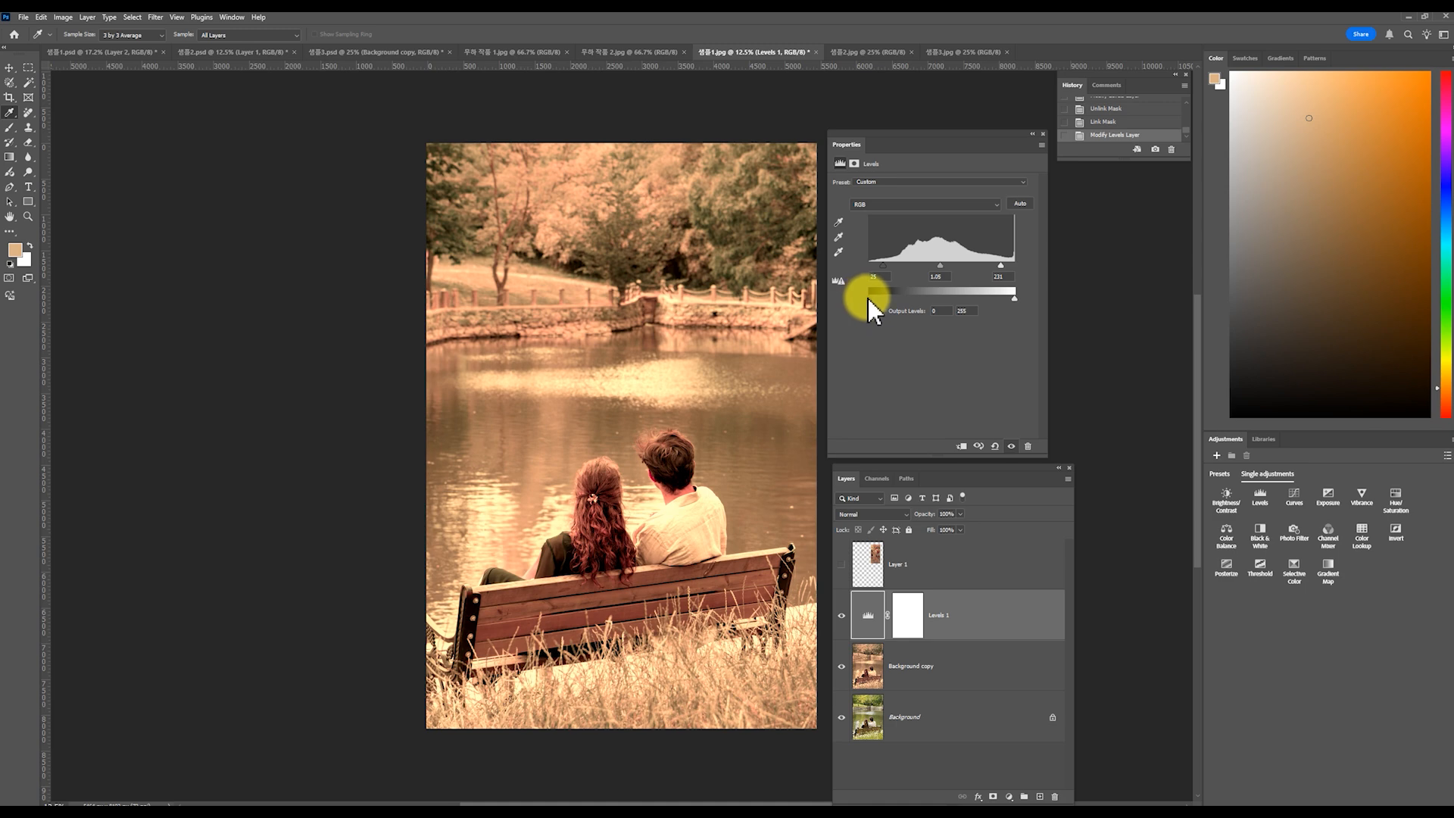
{"action": "left_click_drag", "start_coordinate": [1015, 307], "coordinate": [1019, 303]}
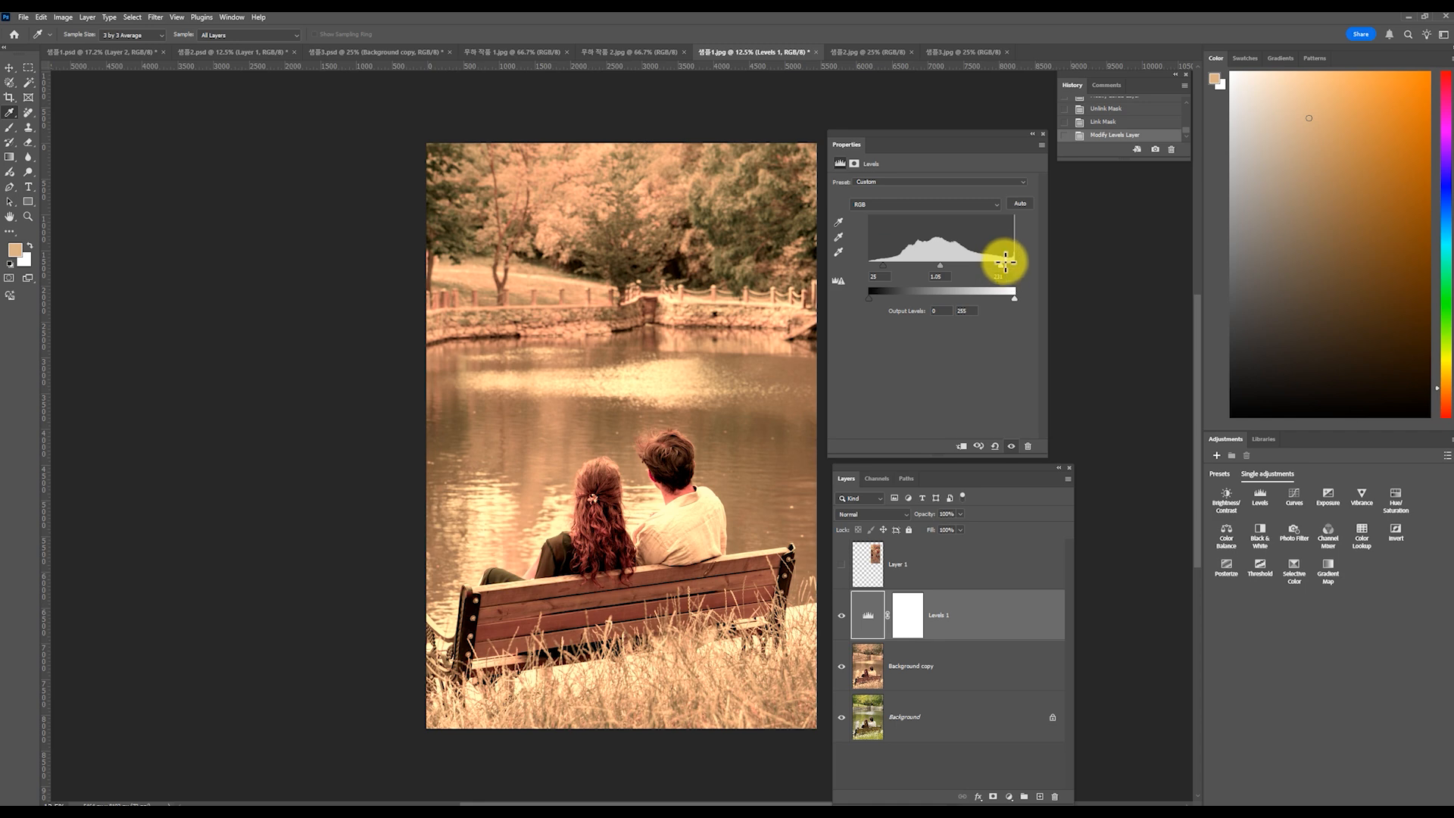
{"action": "left_click_drag", "start_coordinate": [1015, 297], "coordinate": [1048, 308]}
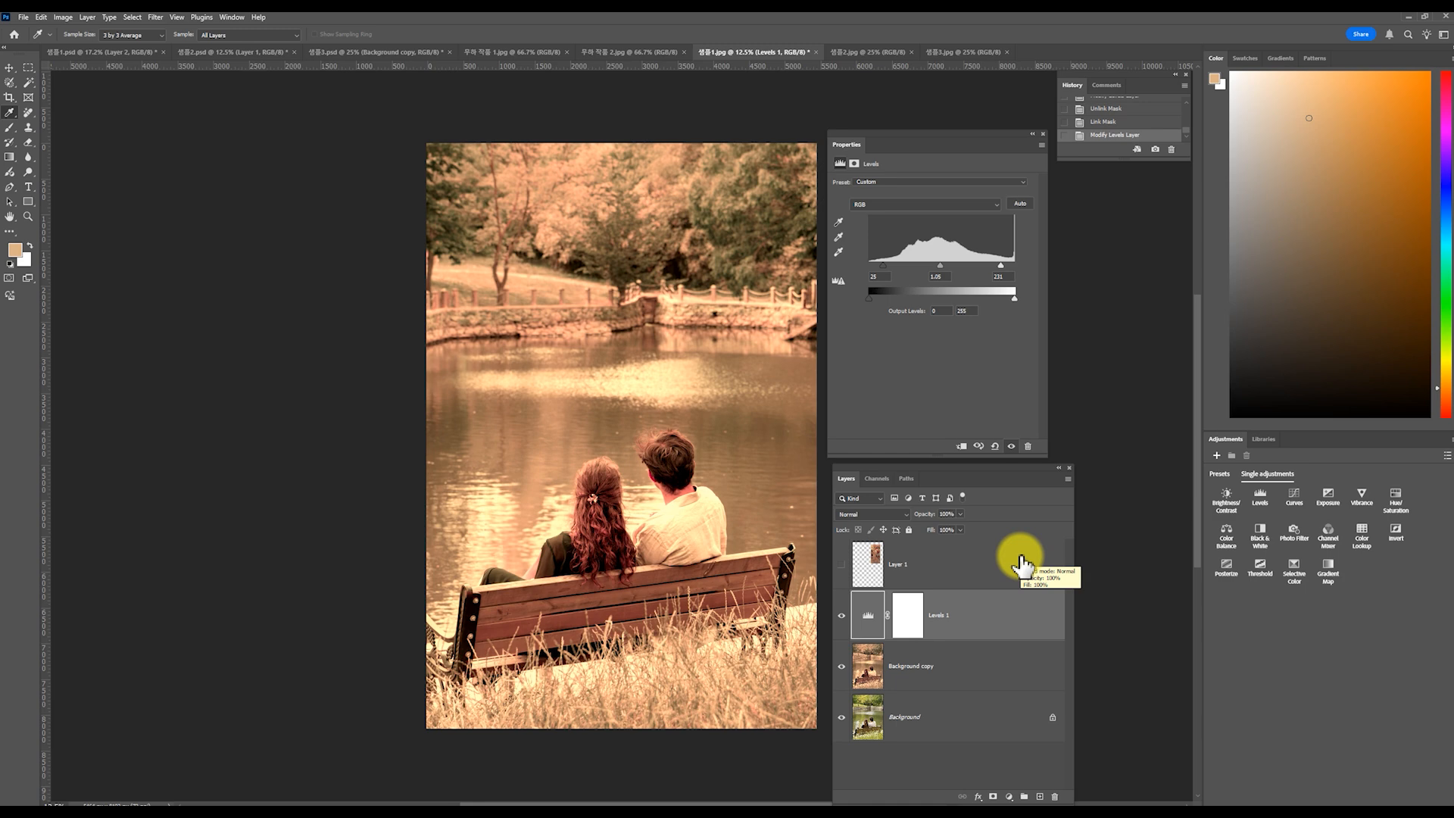
Step: Toggle the Levels 1 layer off and on to compare the lake photo with and without the contrast adjustment
{"action": "left_click", "coordinate": [976, 615]}
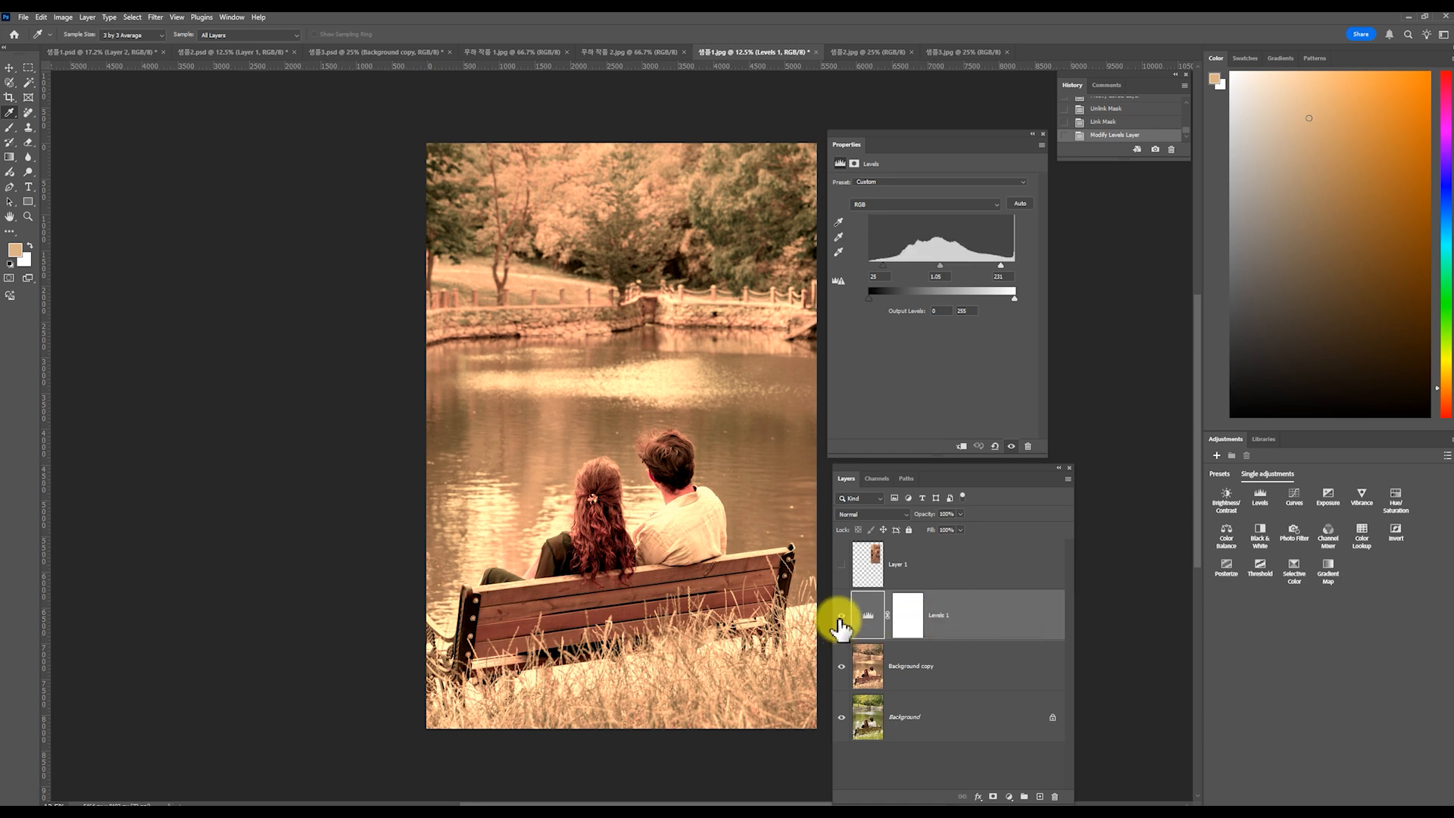
{"action": "left_click", "coordinate": [841, 617]}
{"action": "left_click", "coordinate": [841, 617]}
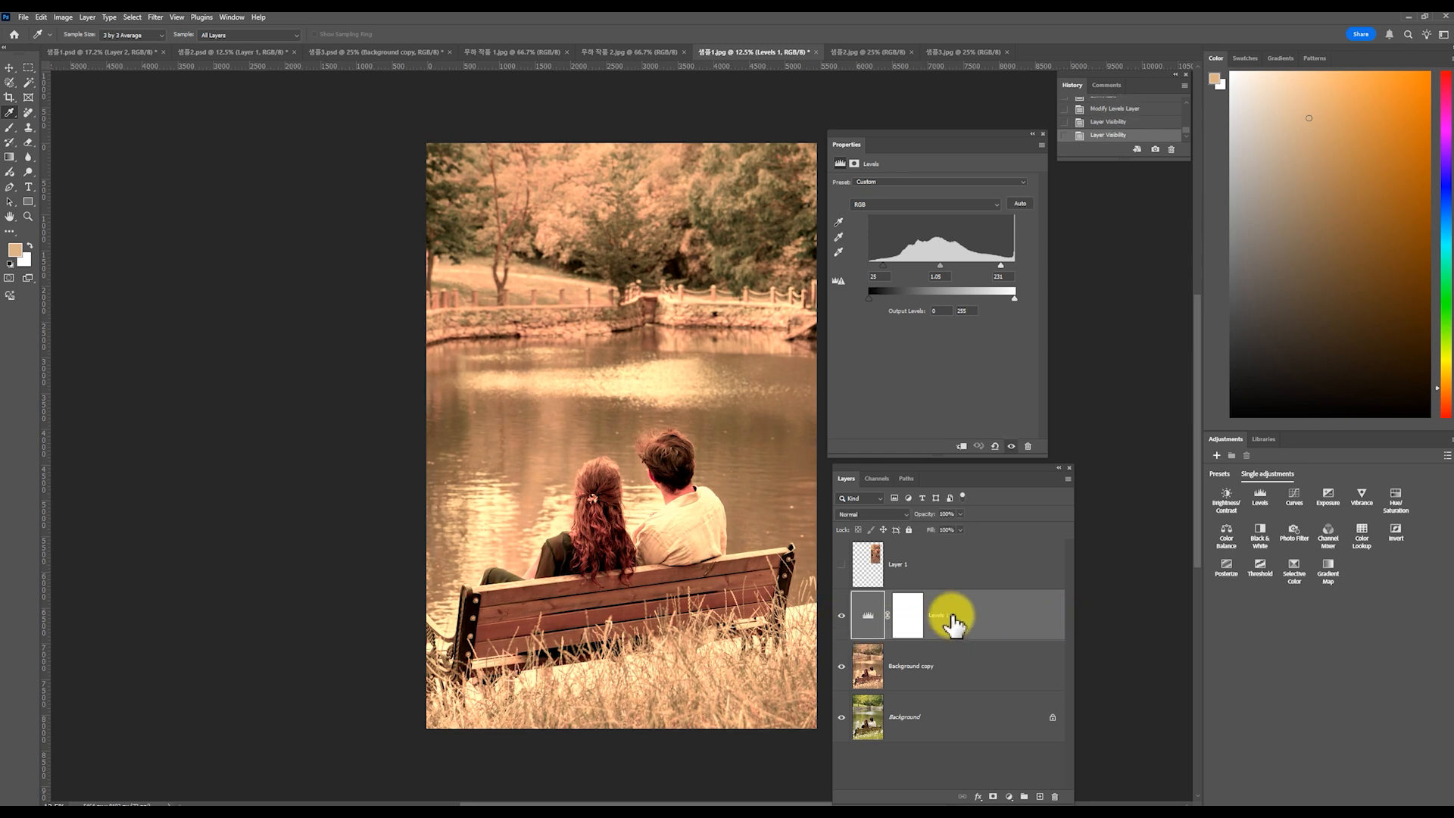
{"action": "mouse_move", "coordinate": [841, 615]}
{"action": "left_mouse_down"}
{"action": "mouse_move", "coordinate": [838, 659]}
{"action": "mouse_move", "coordinate": [841, 615]}
{"action": "left_mouse_up"}
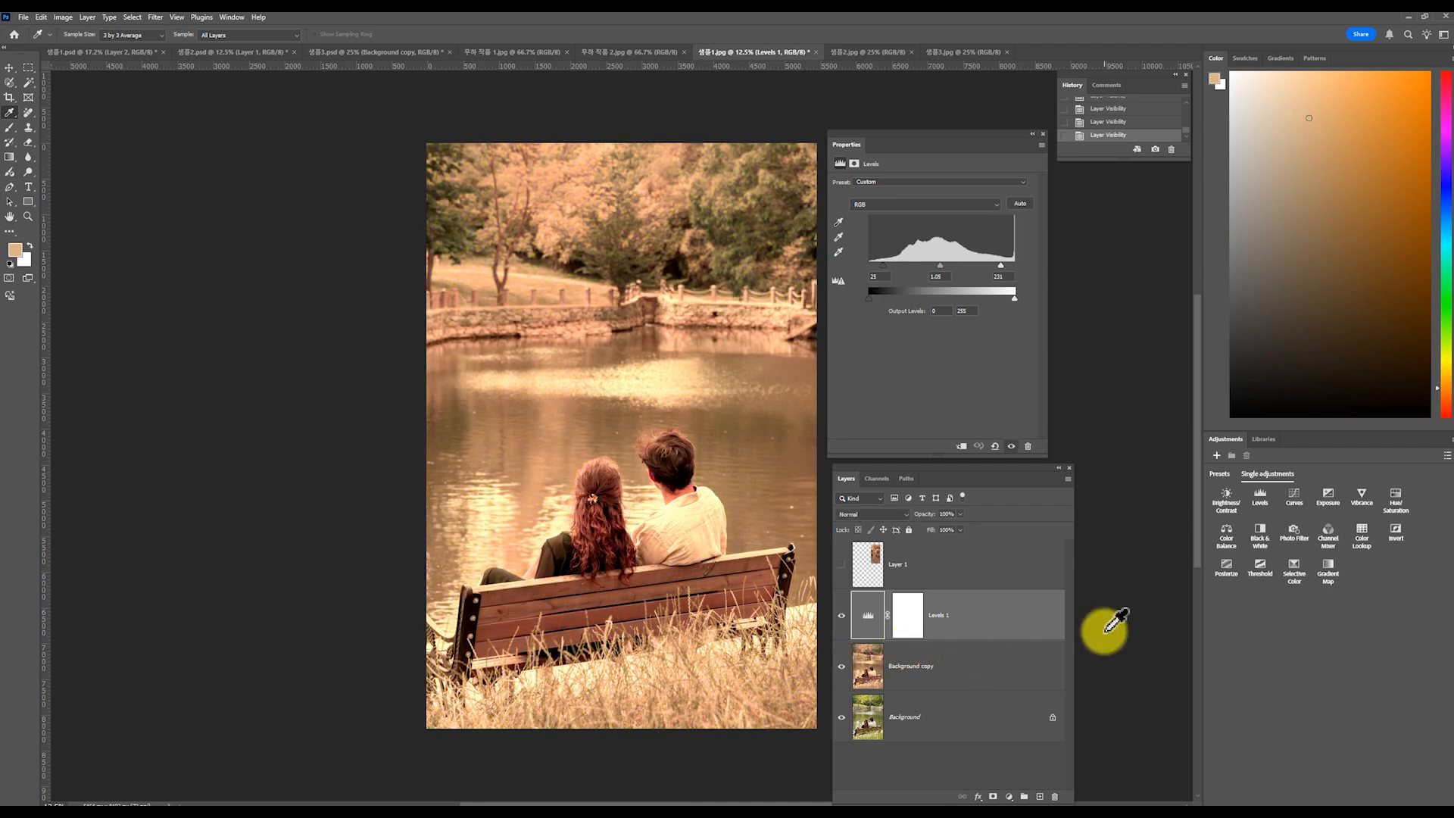
{"action": "left_click", "coordinate": [1011, 659]}
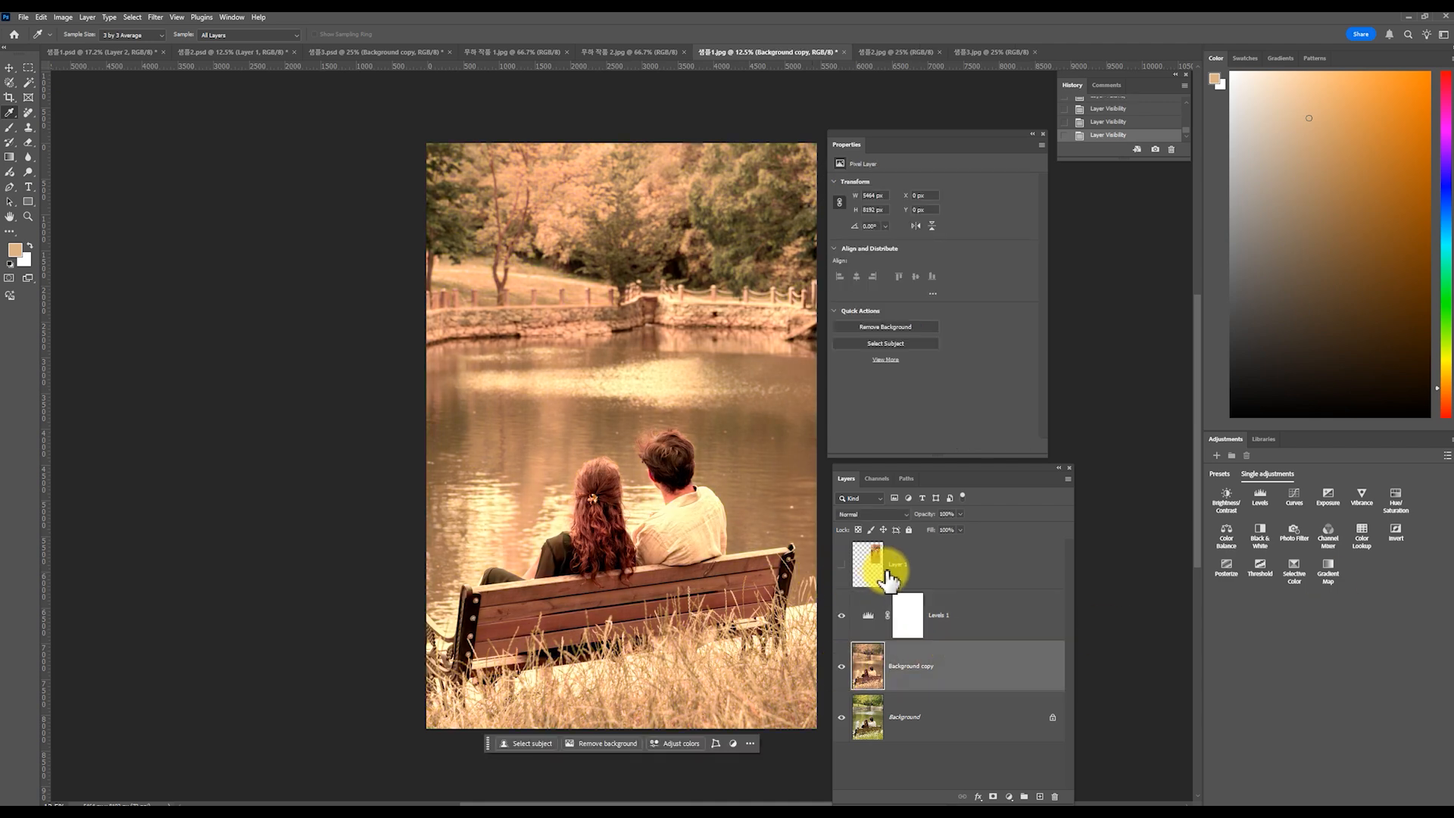
{"action": "left_click", "coordinate": [920, 565]}
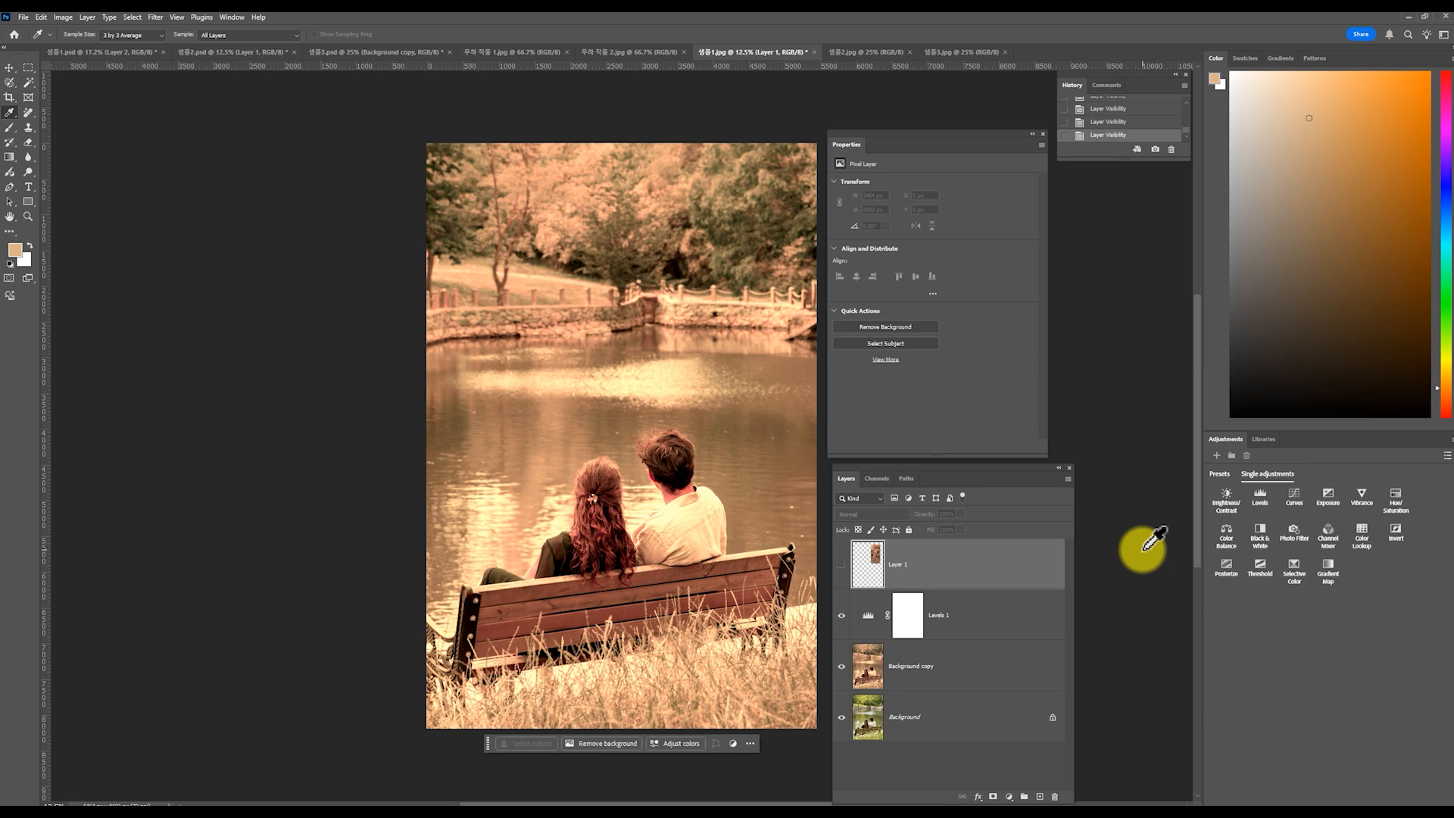
Step: Try different blend modes on the Background copy, including Darken, and settle on Lighten
{"action": "left_click", "coordinate": [975, 674]}
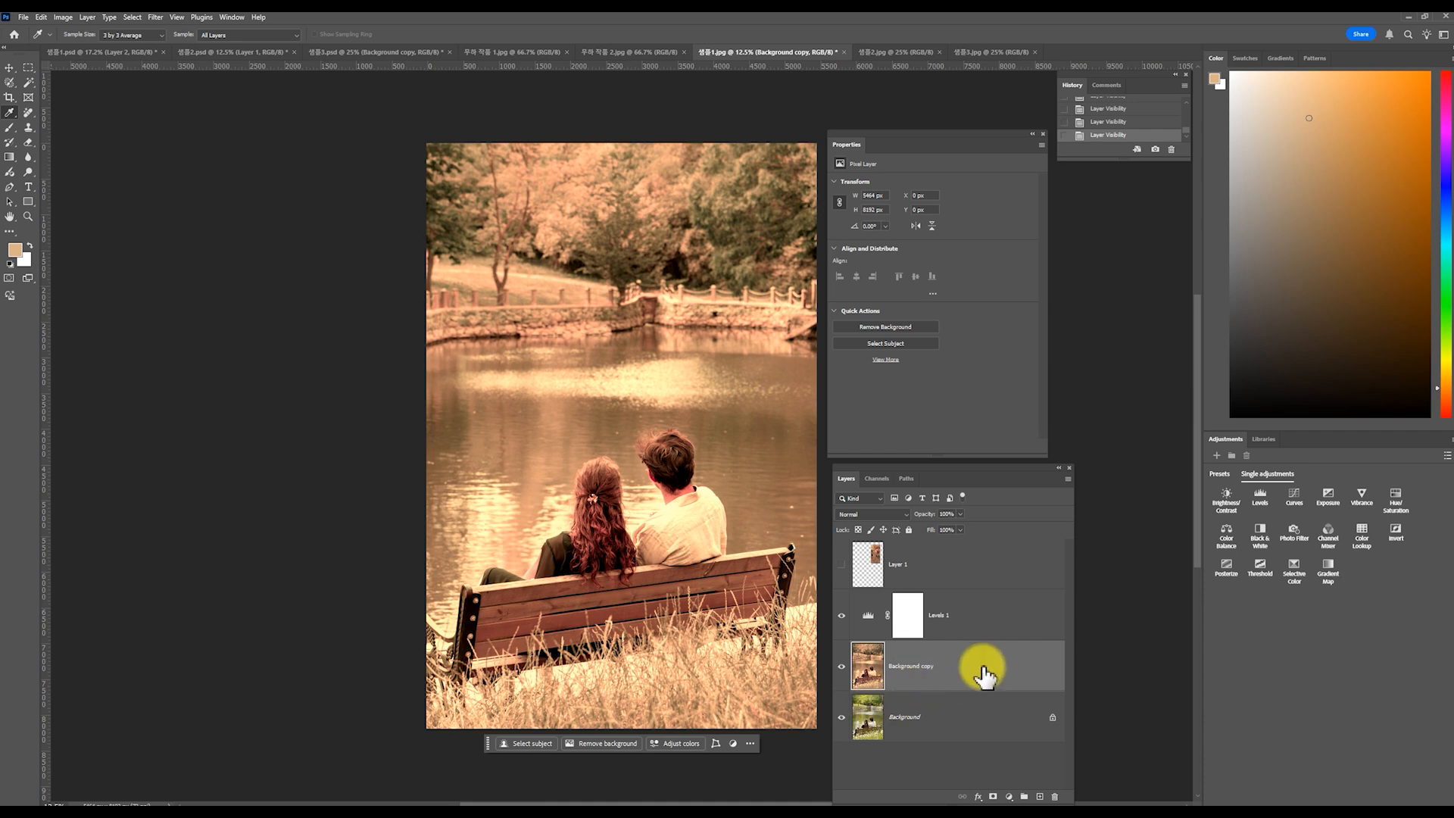
{"action": "left_click", "coordinate": [864, 515]}
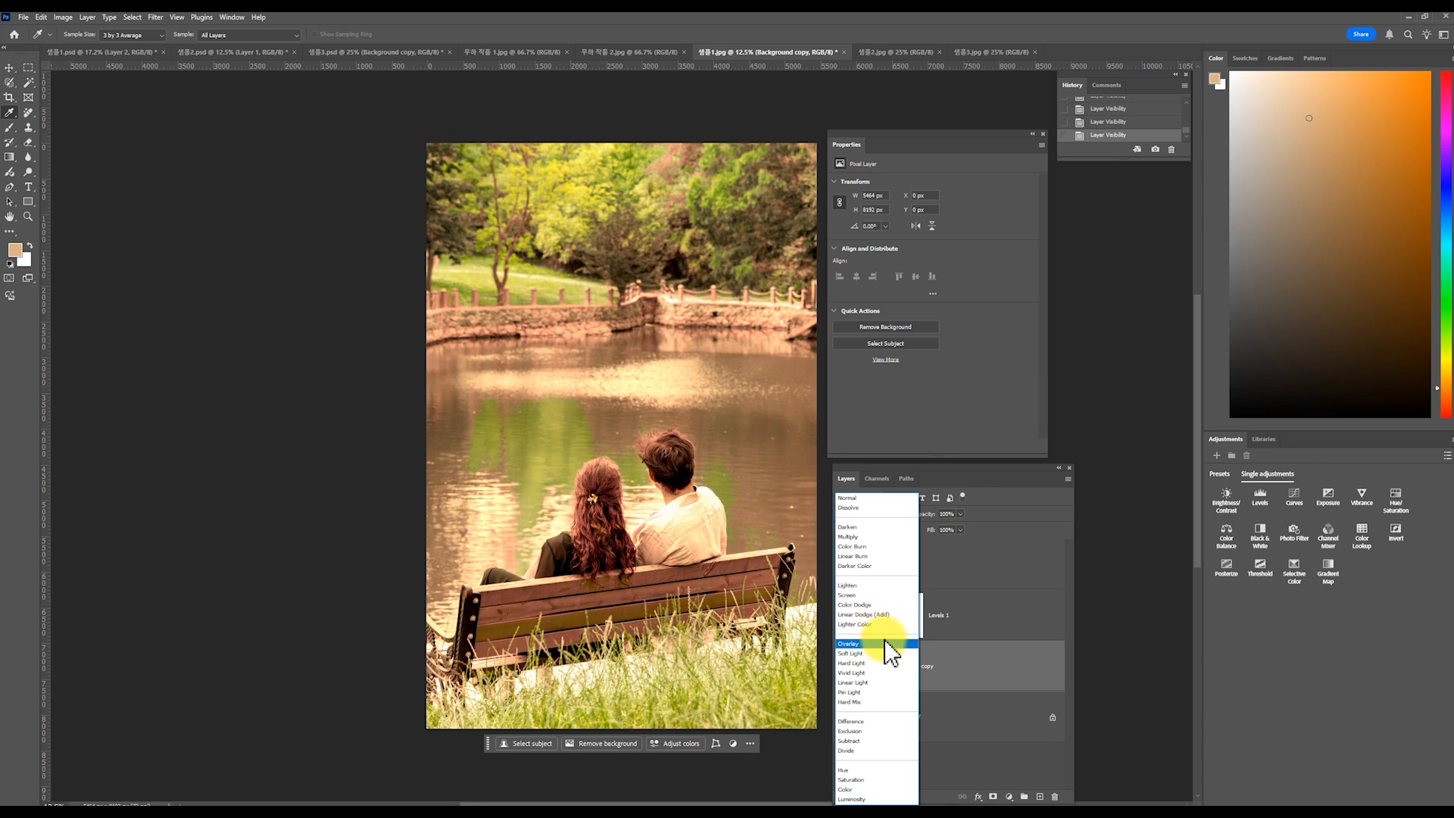
{"action": "left_click", "coordinate": [877, 585]}
{"action": "mouse_move", "coordinate": [841, 615]}
{"action": "left_mouse_down"}
{"action": "mouse_move", "coordinate": [843, 667]}
{"action": "mouse_move", "coordinate": [841, 615]}
{"action": "left_mouse_up"}
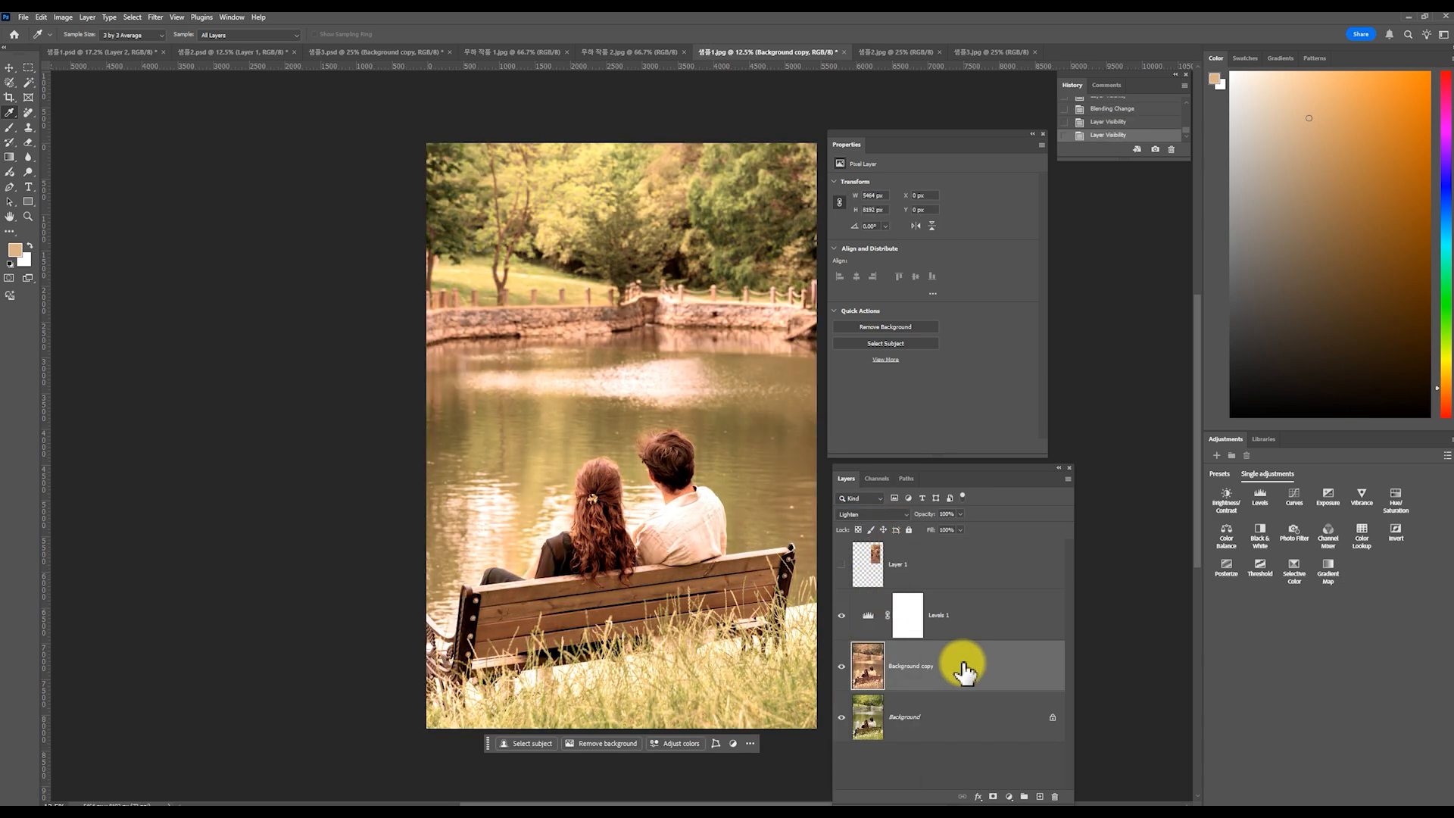
{"action": "double_click", "coordinate": [895, 516]}
{"action": "left_click", "coordinate": [900, 516]}
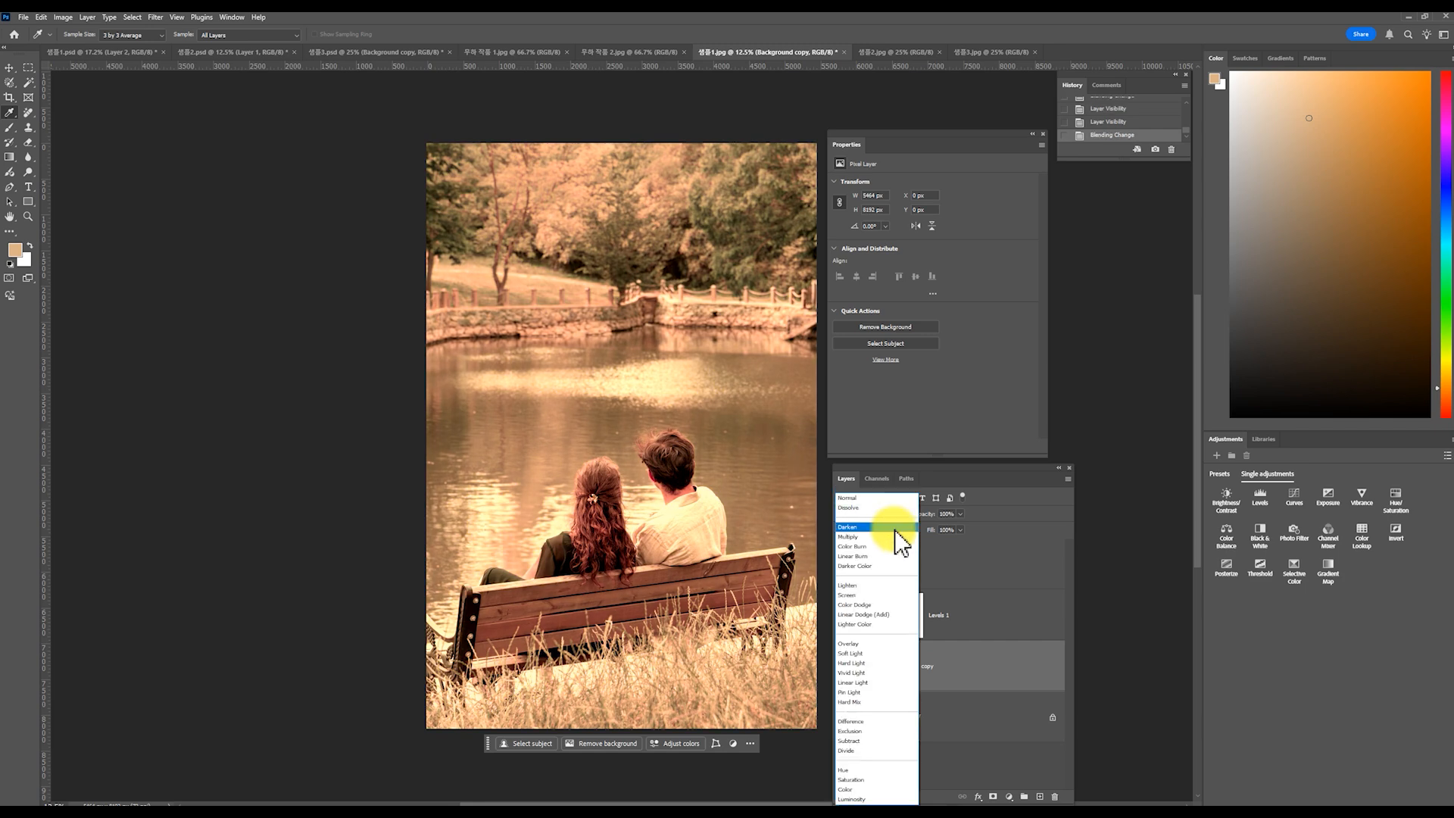
{"action": "left_click", "coordinate": [879, 582]}
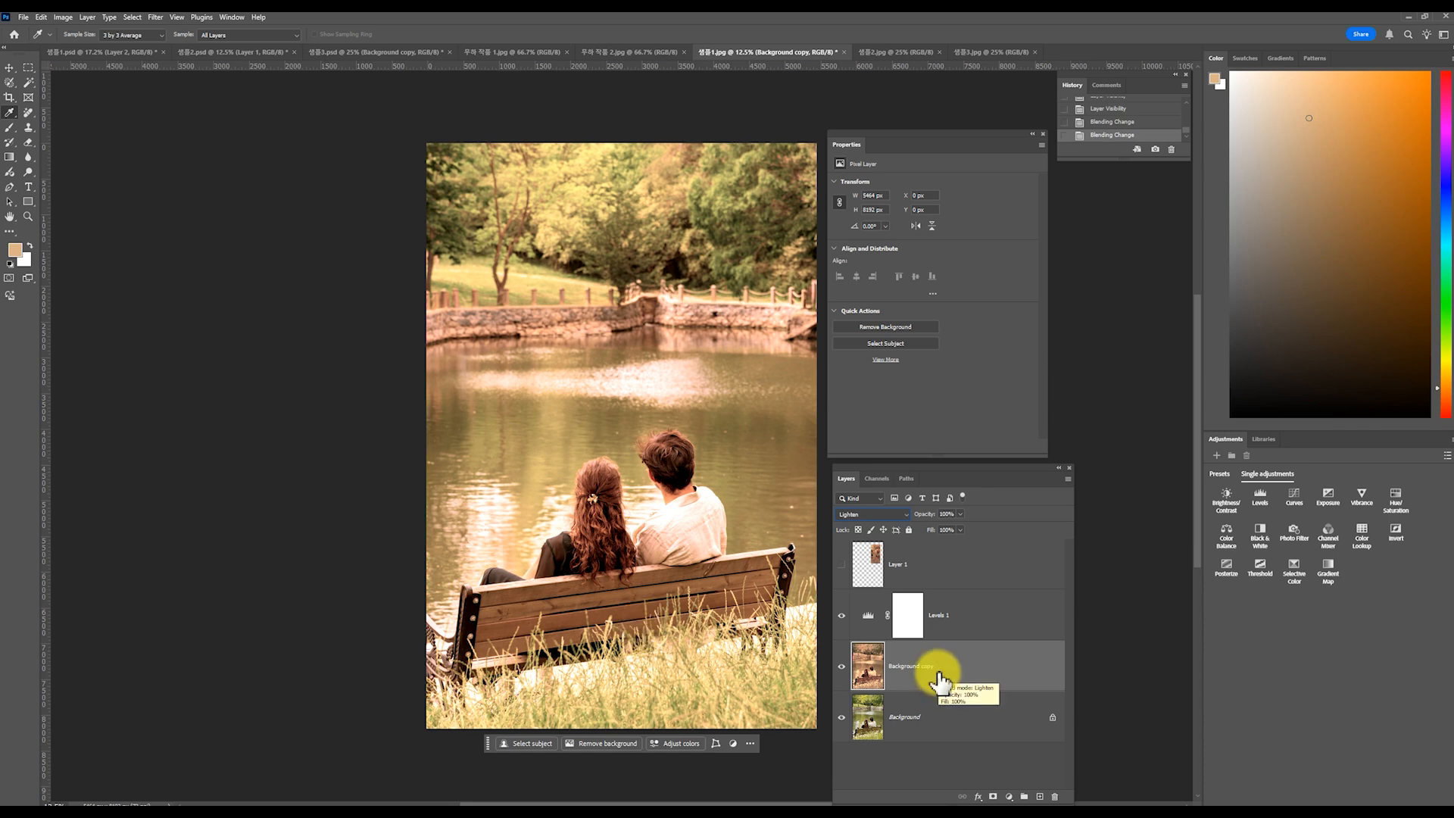
Step: Check the artwork in 무하 작품 2.jpg, then duplicate the whole photo in 샘플2.jpg onto a new layer
{"action": "key", "text": "ctrl+shift+Tab"}
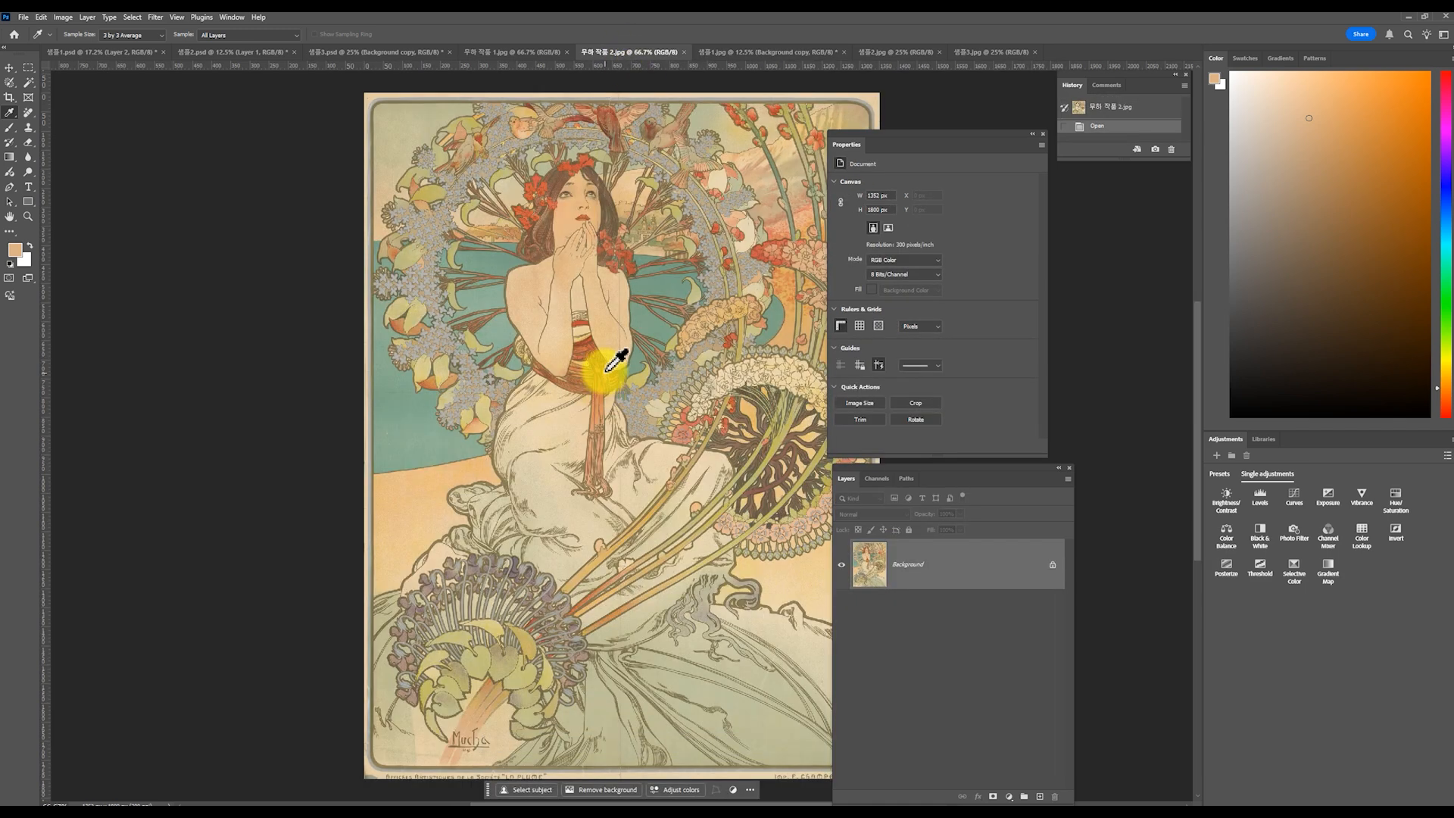
{"action": "key", "text": "ctrl+Tab"}
{"action": "key", "text": "ctrl+Tab"}
{"action": "key", "text": "ctrl+a"}
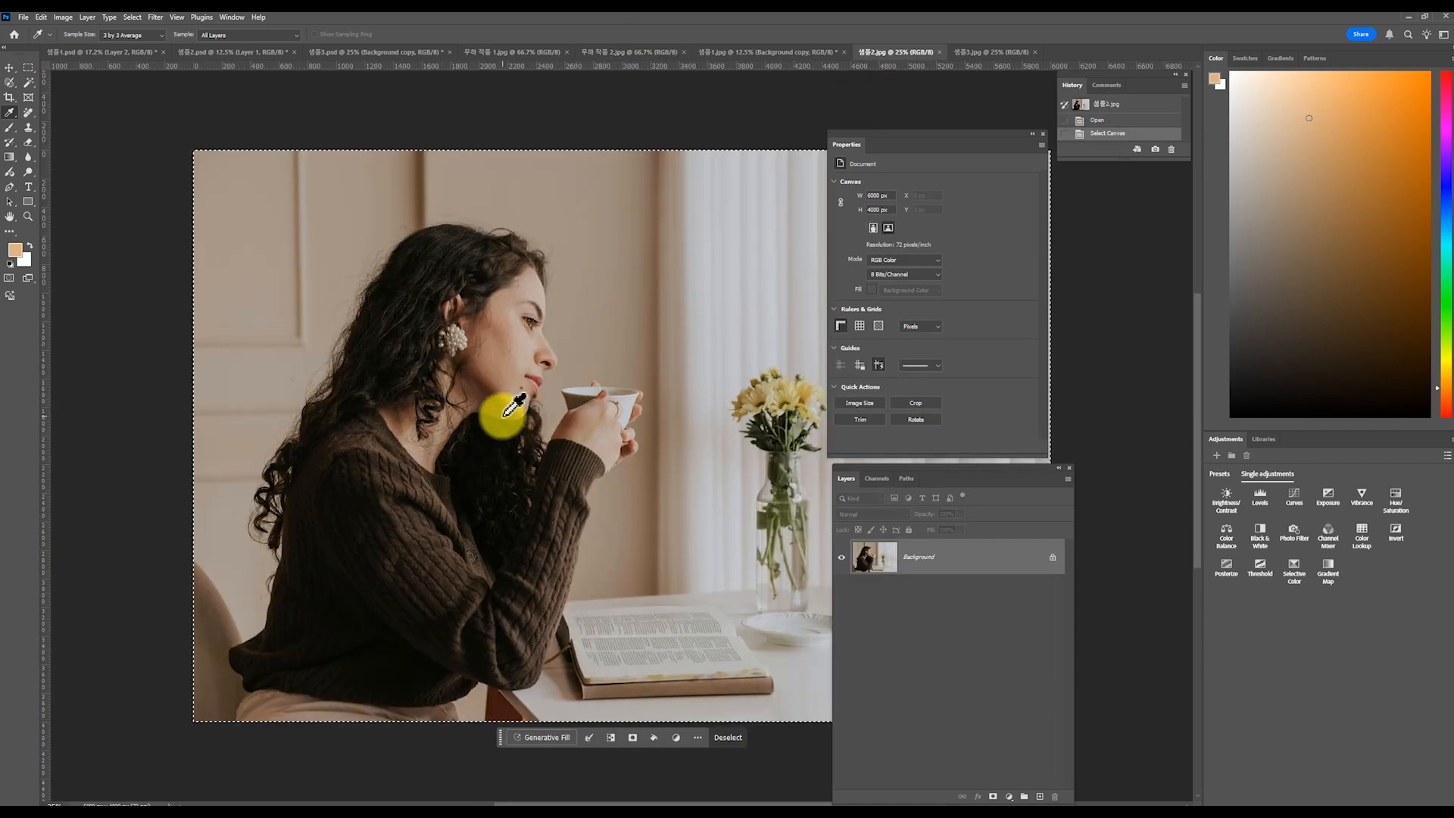
{"action": "key", "text": "ctrl+j"}
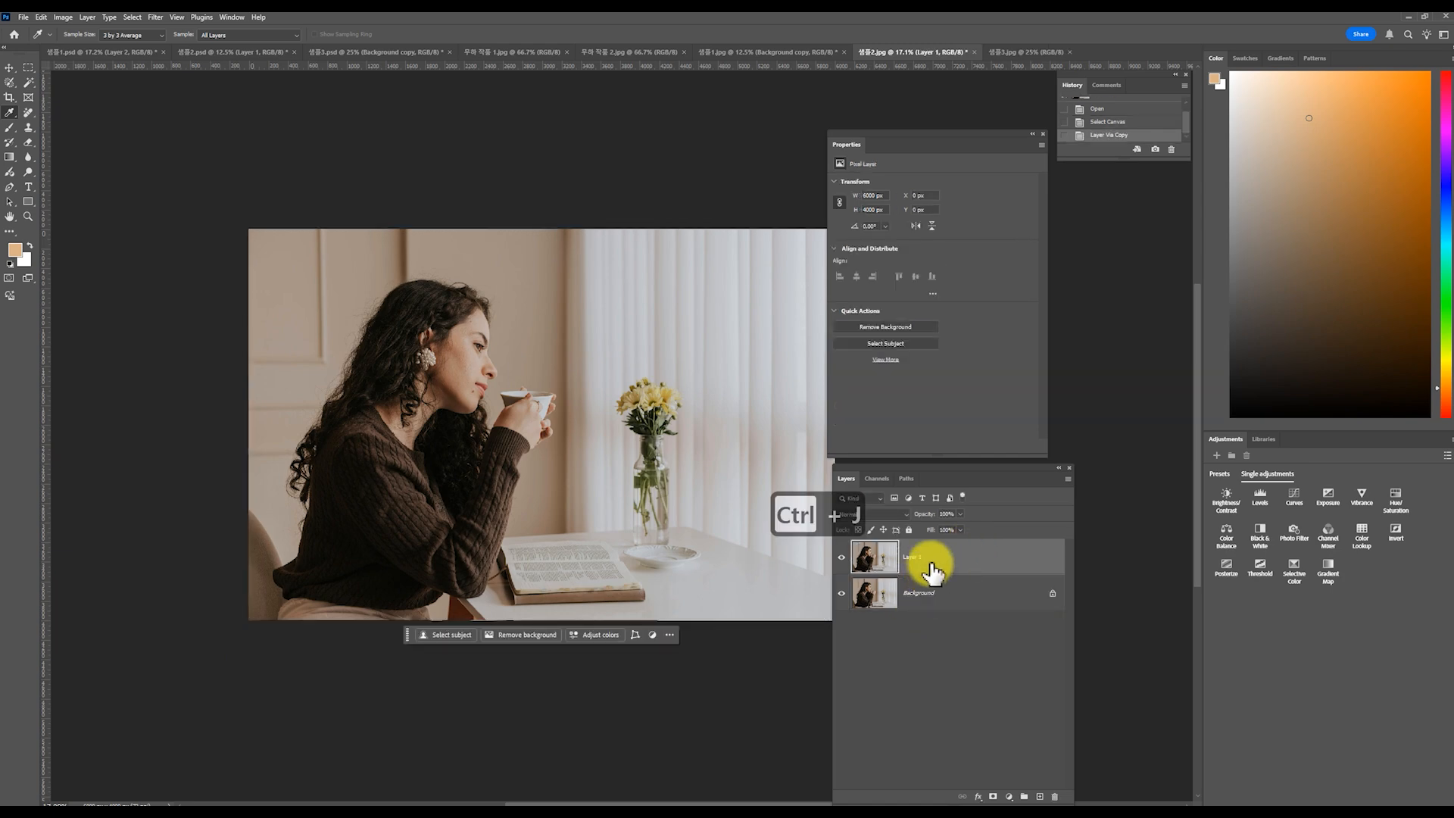
Step: Copy the whole artwork from 무하 작품 2.jpg and paste it into 샘플2.jpg as a new layer over the curtain
{"action": "key", "text": "ctrl+shift+Tab"}
{"action": "key", "text": "ctrl+shift+Tab"}
{"action": "key", "text": "ctrl+a"}
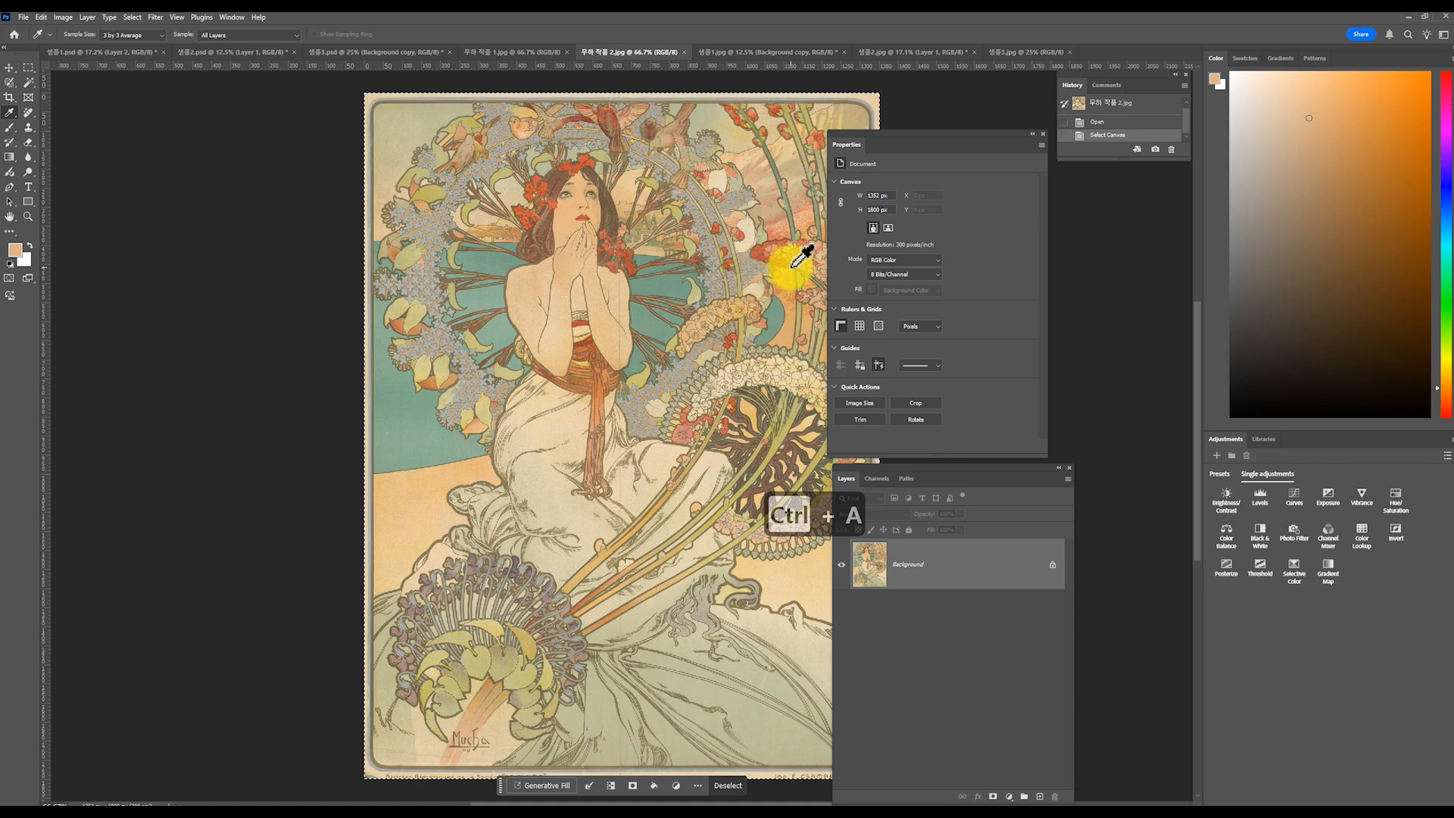
{"action": "key", "text": "ctrl+c"}
{"action": "left_click", "coordinate": [879, 53]}
{"action": "key", "text": "ctrl+v"}
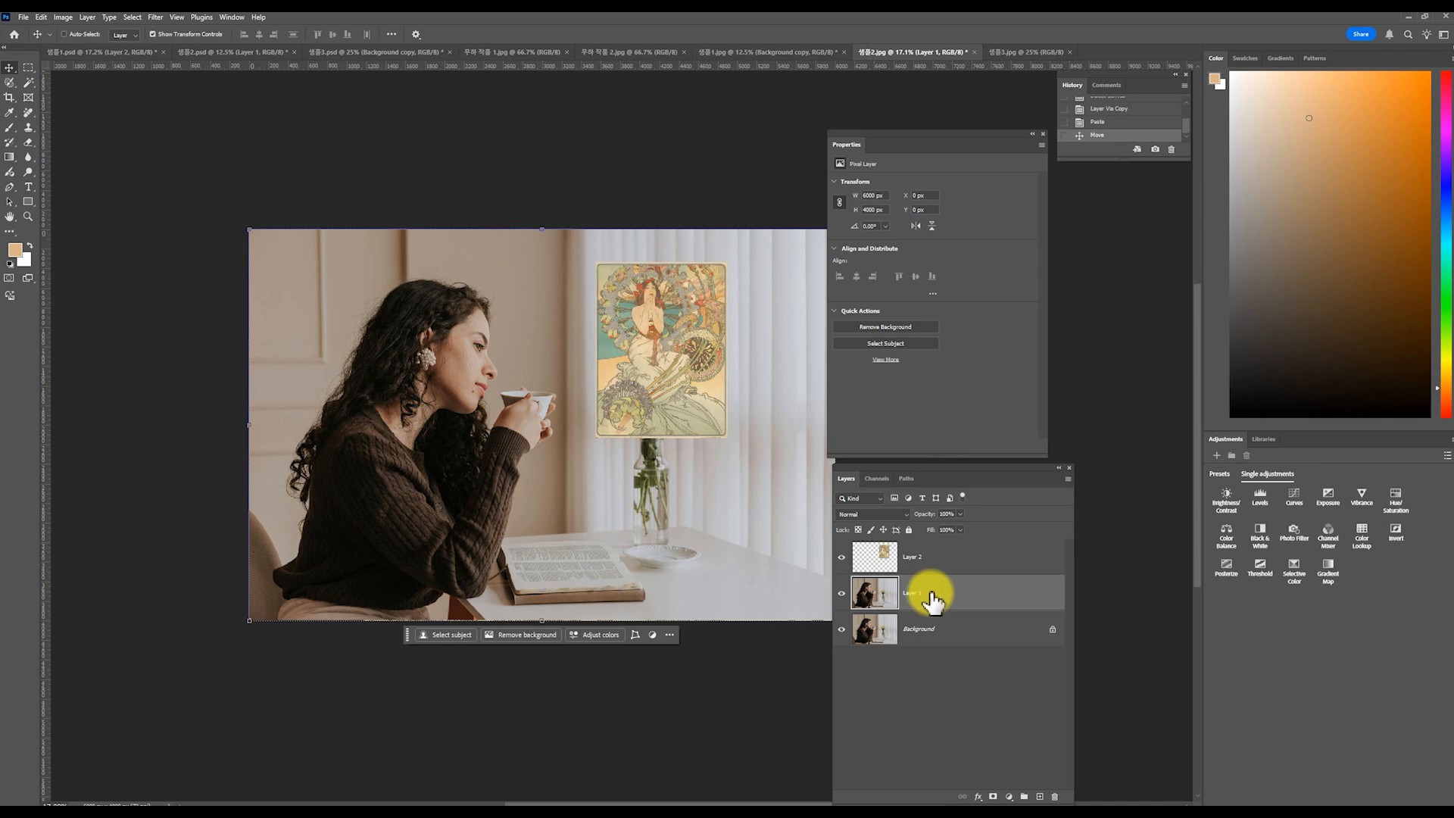
Step: Start Match Color on Layer 1 with source 샘플2.jpg and layer Layer 2, keeping the dialog clear of the pasted artwork
{"action": "left_click", "coordinate": [62, 17]}
{"action": "mouse_move", "coordinate": [78, 47]}
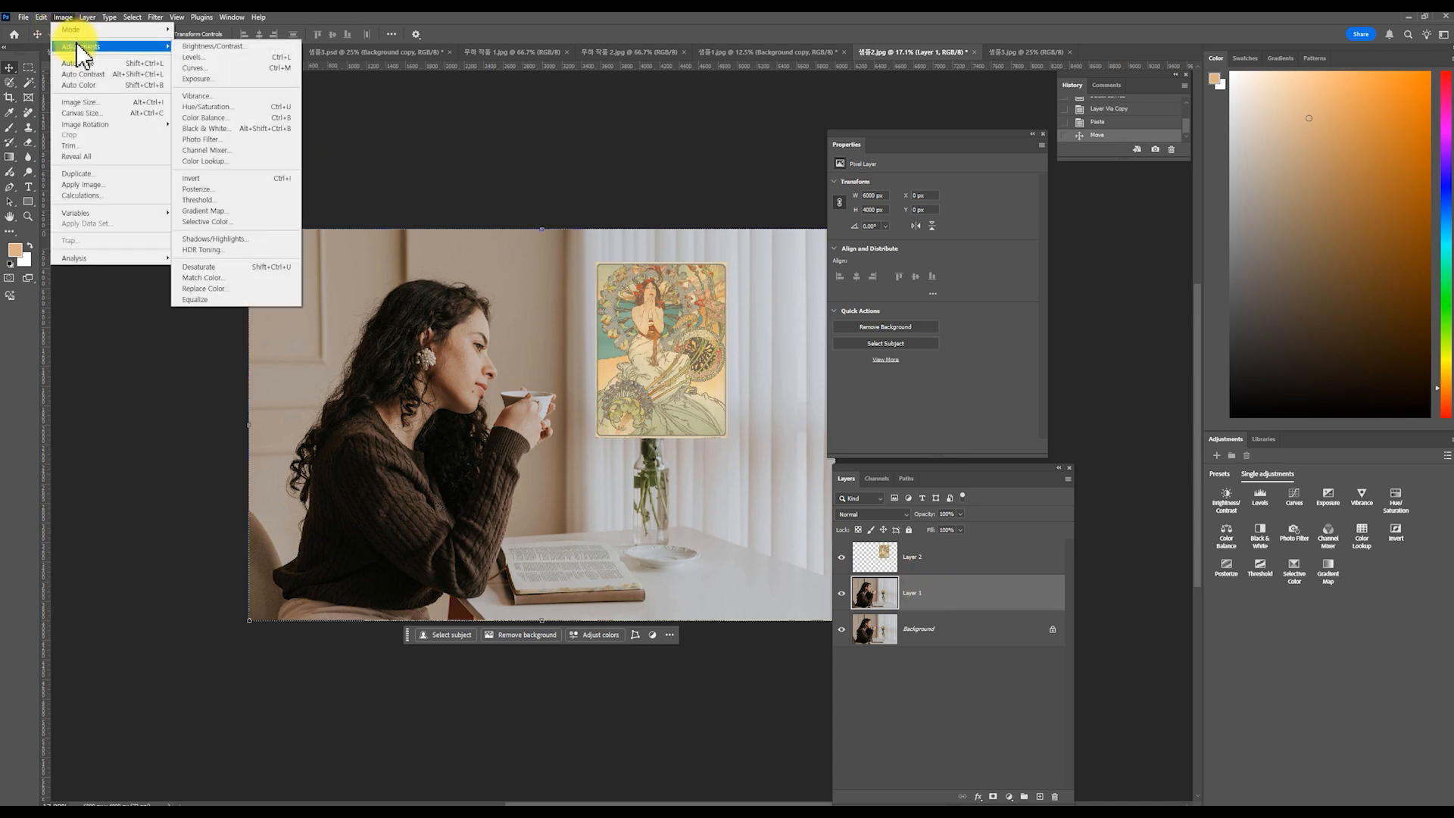
{"action": "left_click", "coordinate": [262, 278]}
{"action": "left_click_drag", "start_coordinate": [339, 247], "coordinate": [739, 452]}
{"action": "left_click", "coordinate": [710, 684]}
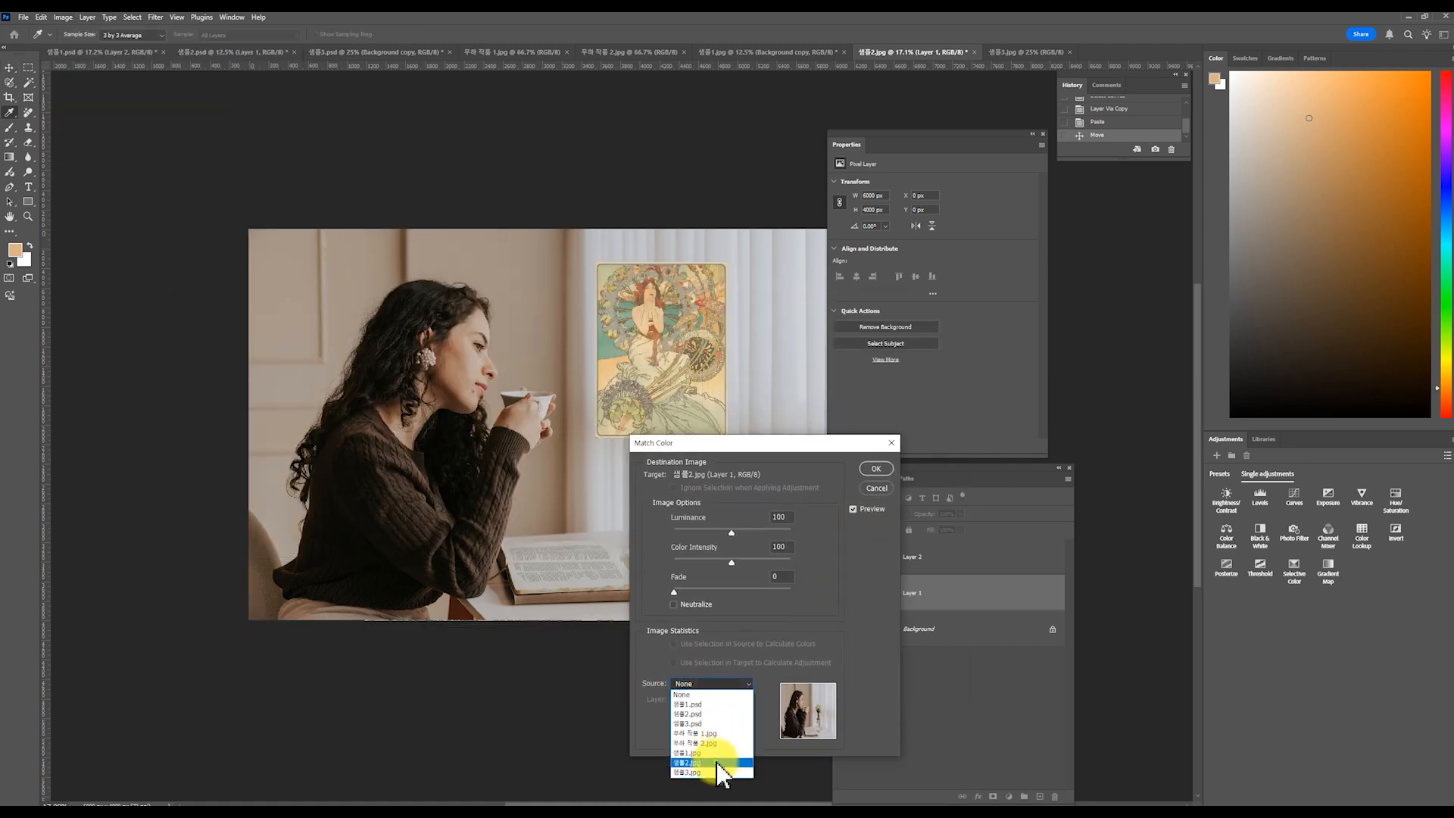
{"action": "left_click", "coordinate": [717, 763]}
{"action": "left_click", "coordinate": [703, 700]}
{"action": "left_click", "coordinate": [704, 730]}
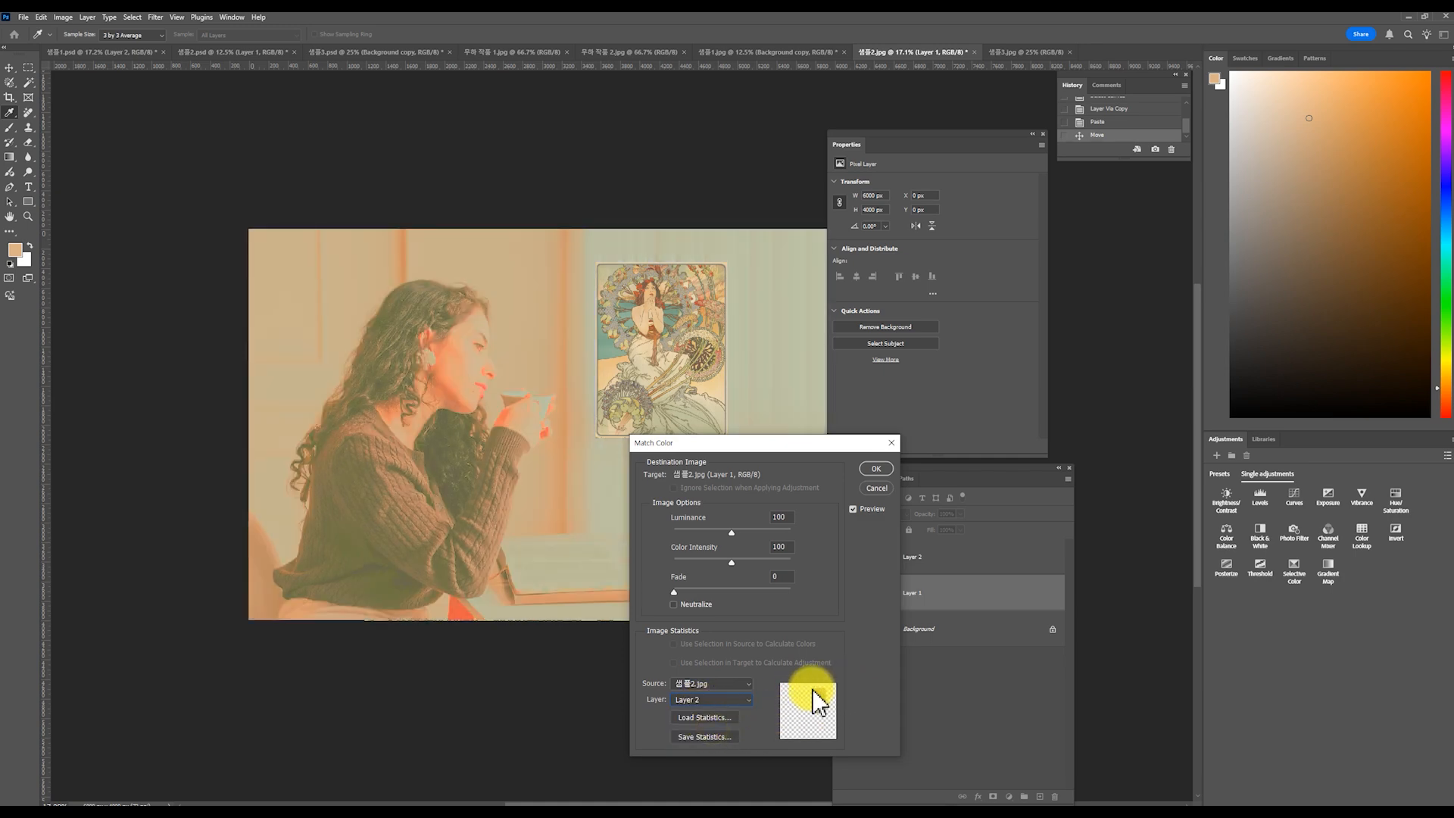
{"action": "mouse_move", "coordinate": [724, 444]}
{"action": "left_mouse_down"}
{"action": "mouse_move", "coordinate": [817, 404]}
{"action": "mouse_move", "coordinate": [702, 461]}
{"action": "left_mouse_up"}
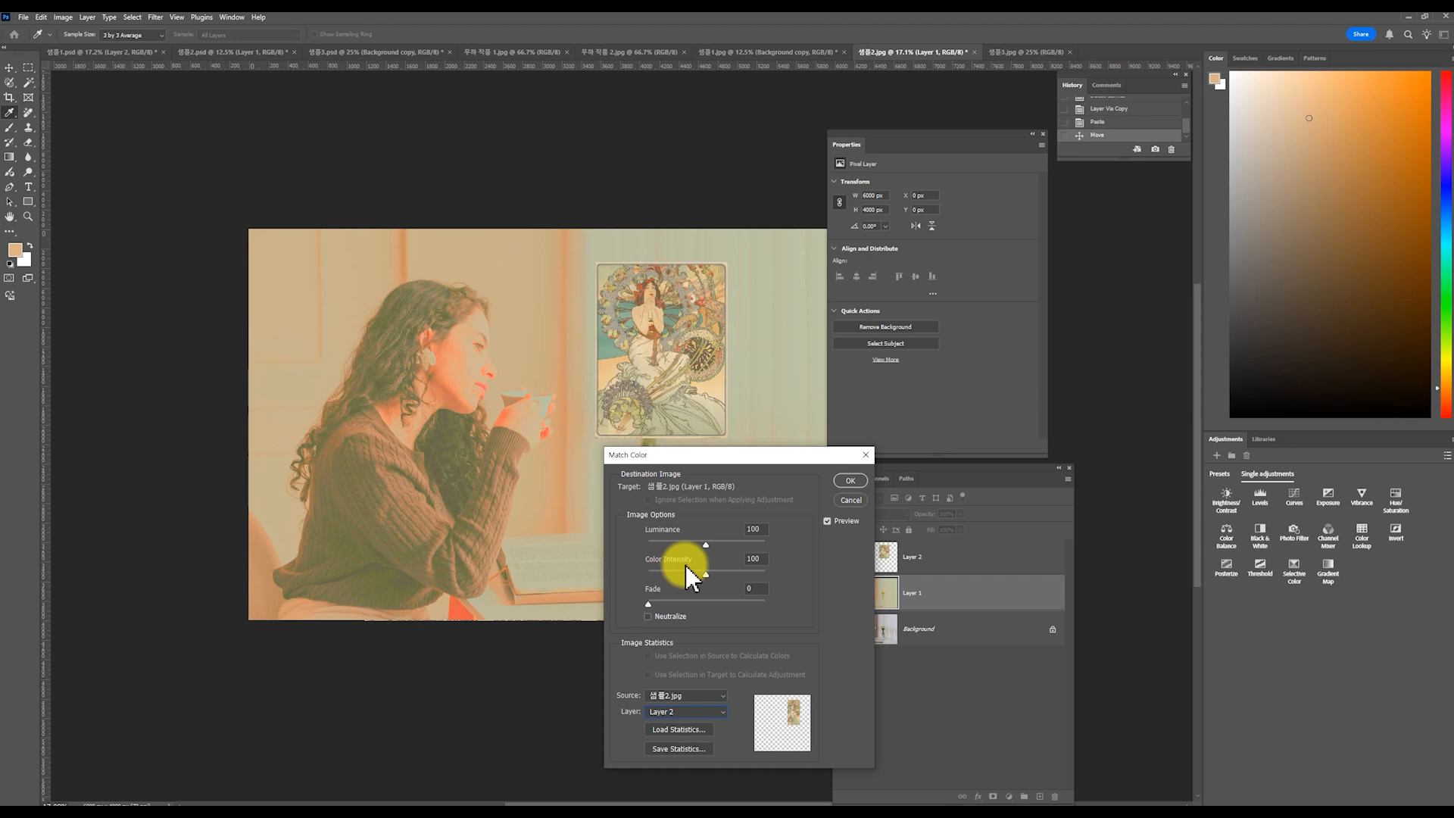
Step: Set Match Color's Color Intensity to 41, Luminance to 92 and Fade to 25, and apply the adjustment
{"action": "left_click_drag", "start_coordinate": [694, 578], "coordinate": [672, 575]}
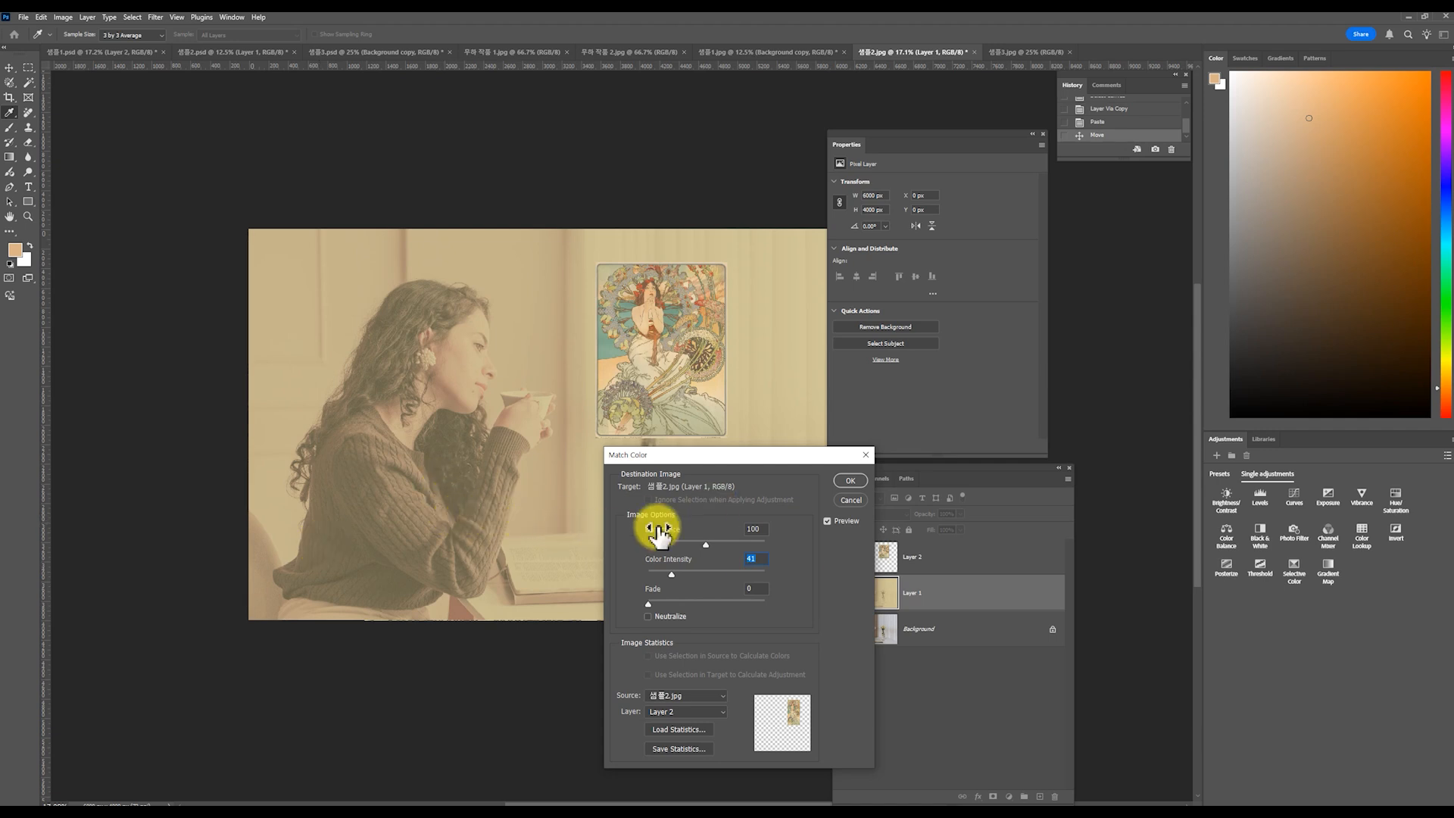
{"action": "left_click_drag", "start_coordinate": [714, 547], "coordinate": [712, 545]}
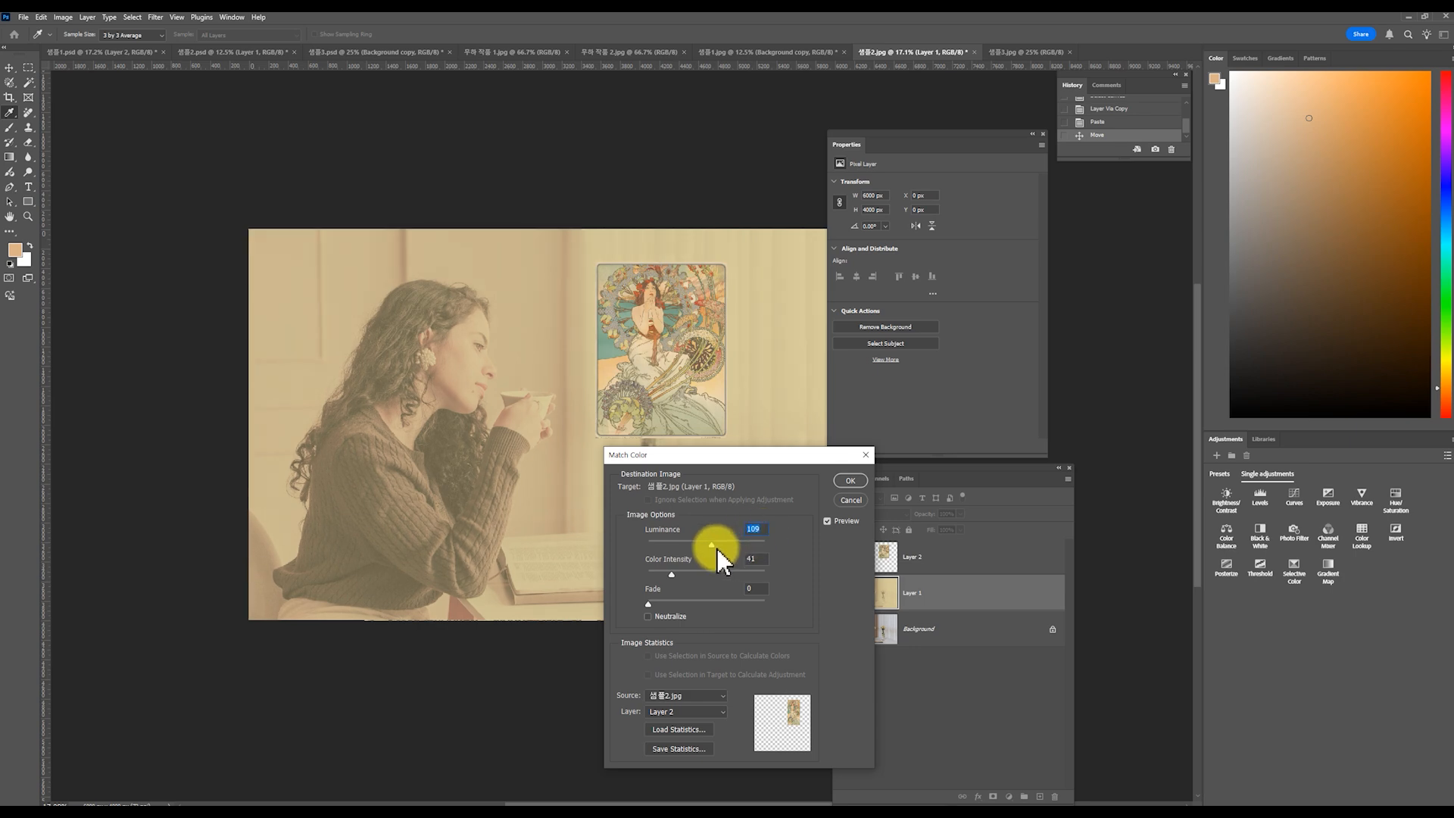
{"action": "left_click_drag", "start_coordinate": [714, 547], "coordinate": [703, 547]}
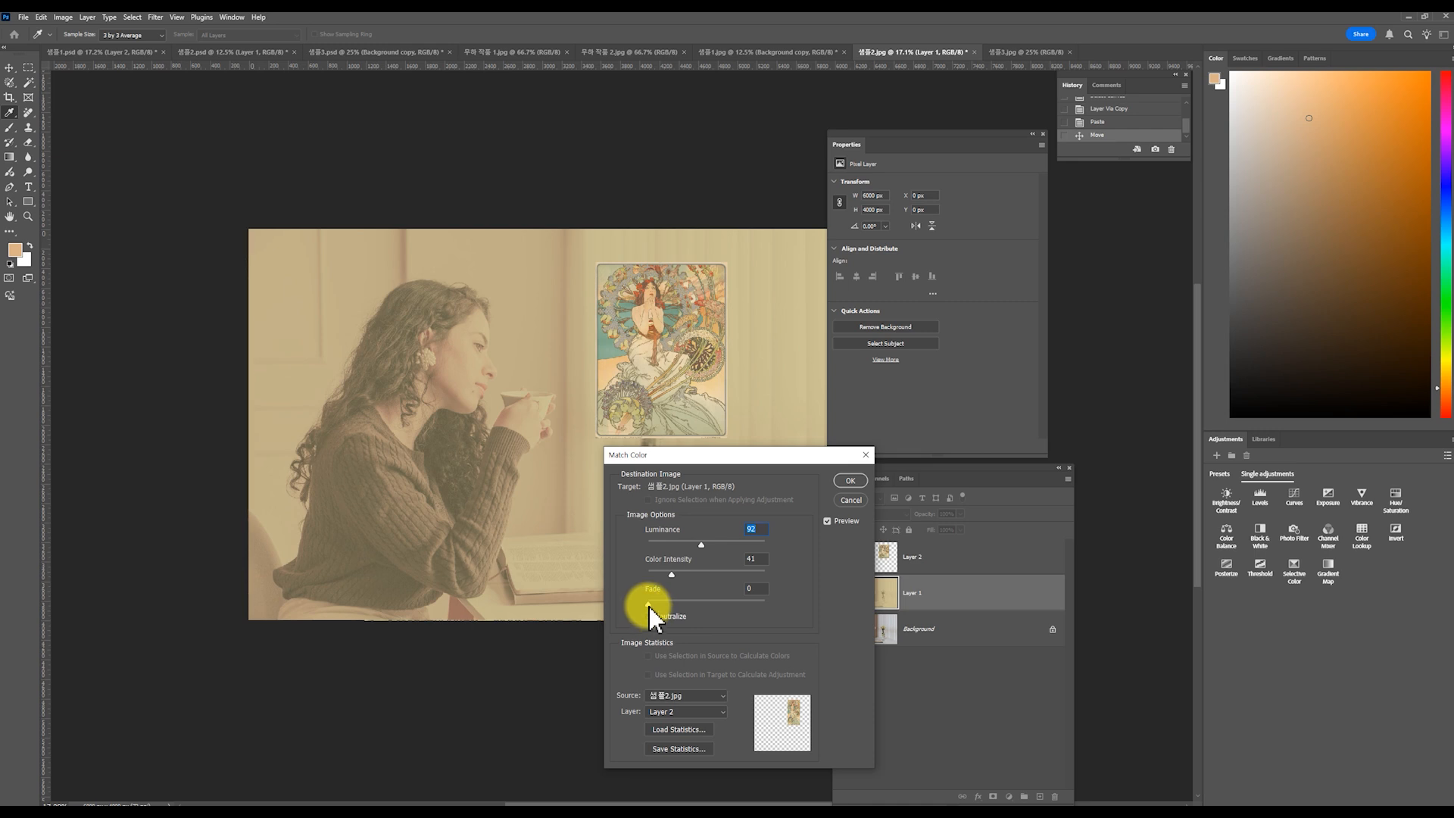
{"action": "left_click_drag", "start_coordinate": [649, 606], "coordinate": [762, 599]}
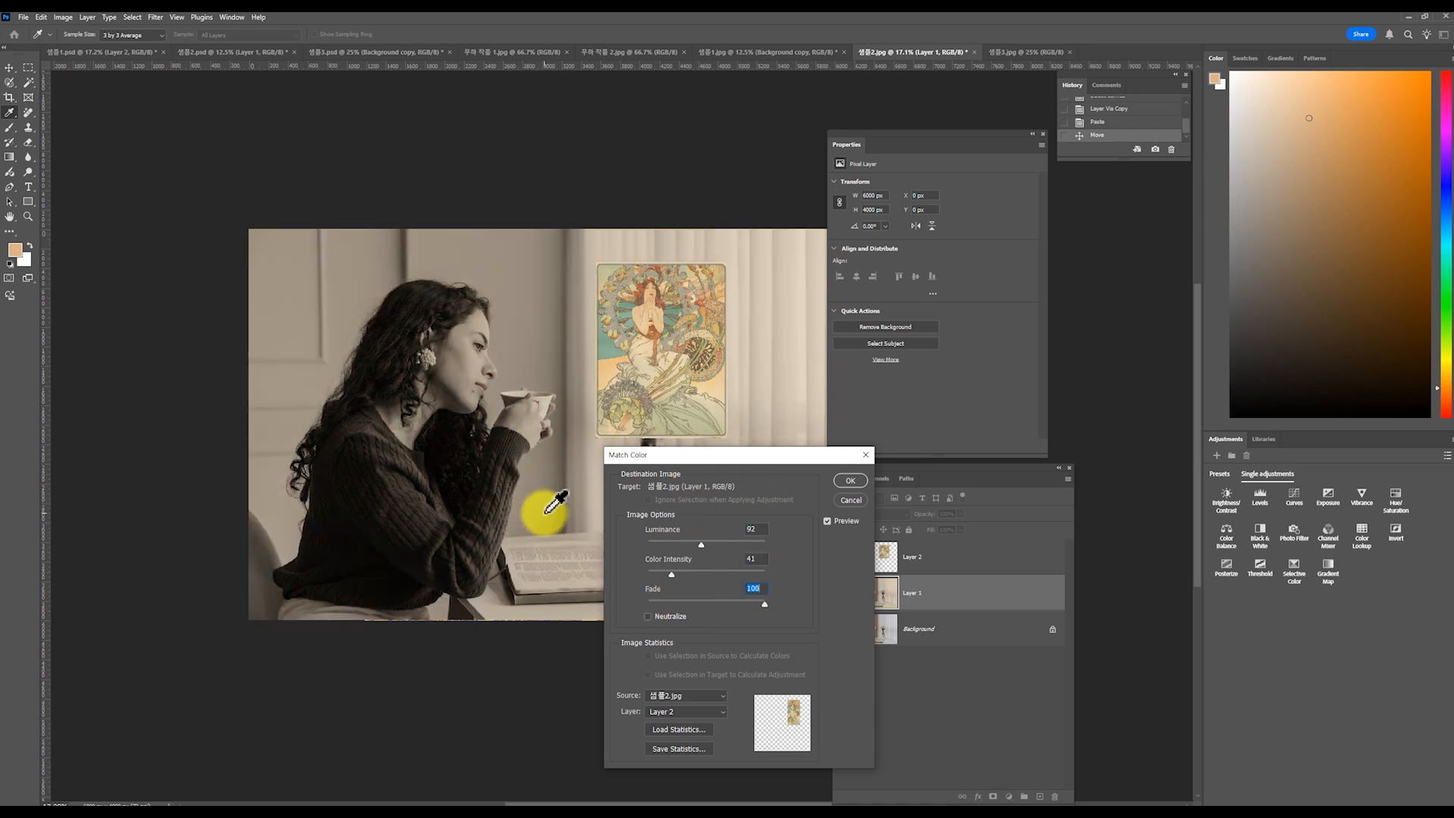
{"action": "left_click_drag", "start_coordinate": [765, 604], "coordinate": [669, 604]}
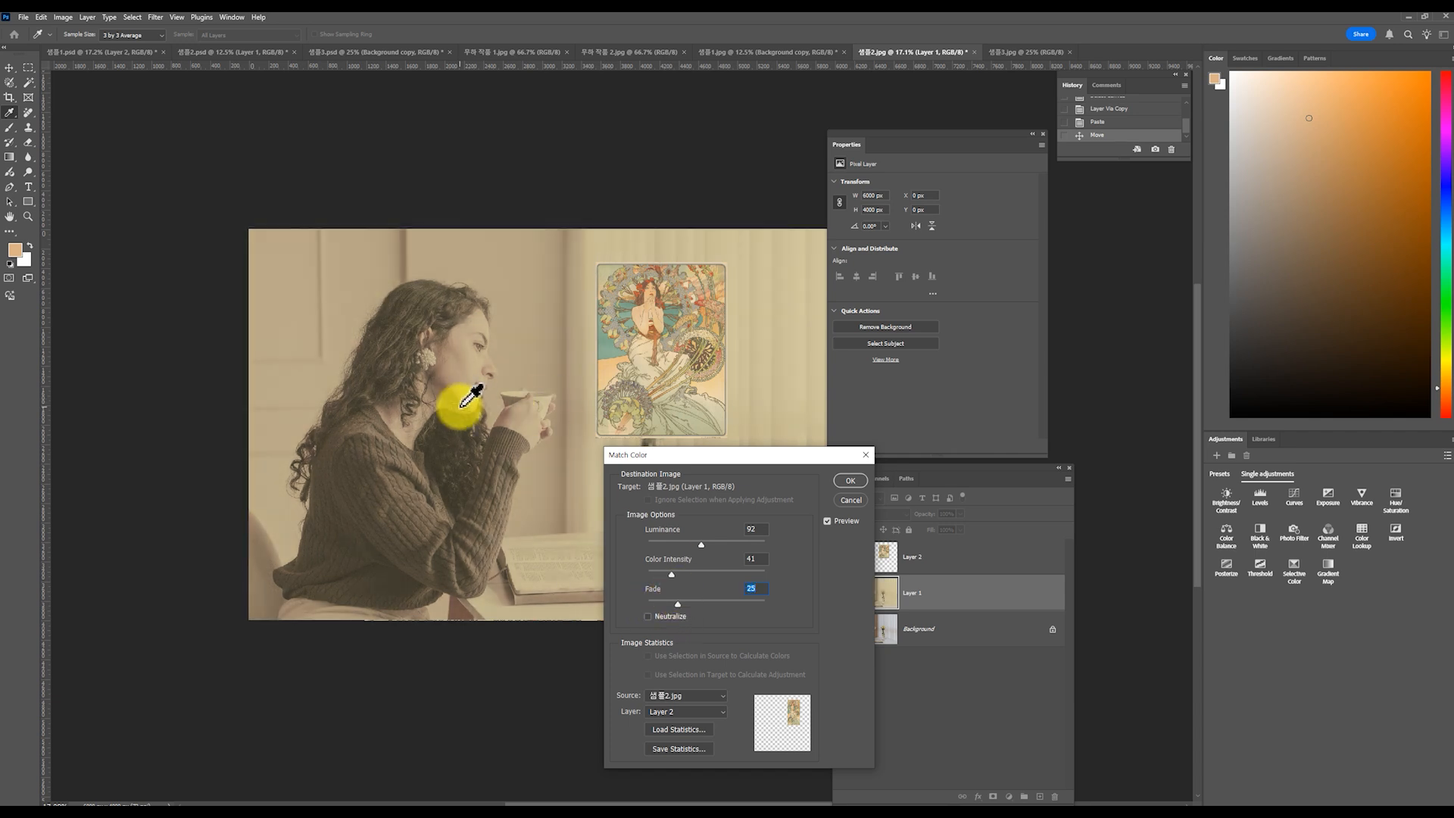
{"action": "left_click", "coordinate": [850, 481]}
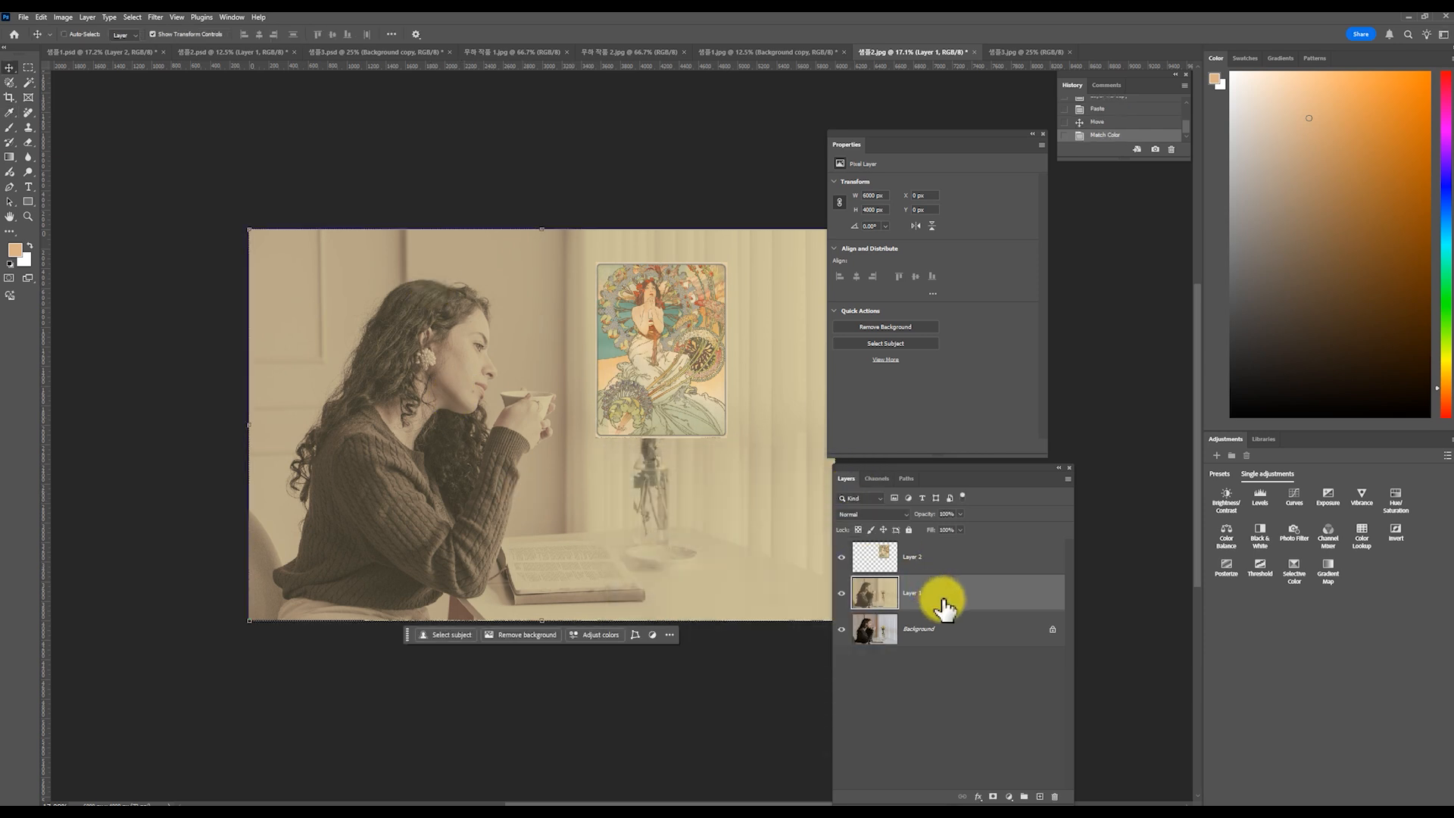
Step: Add a Levels adjustment layer above Layer 1 with the black input at 40 and the white input at 225
{"action": "left_click", "coordinate": [1009, 796]}
{"action": "left_click", "coordinate": [1036, 644]}
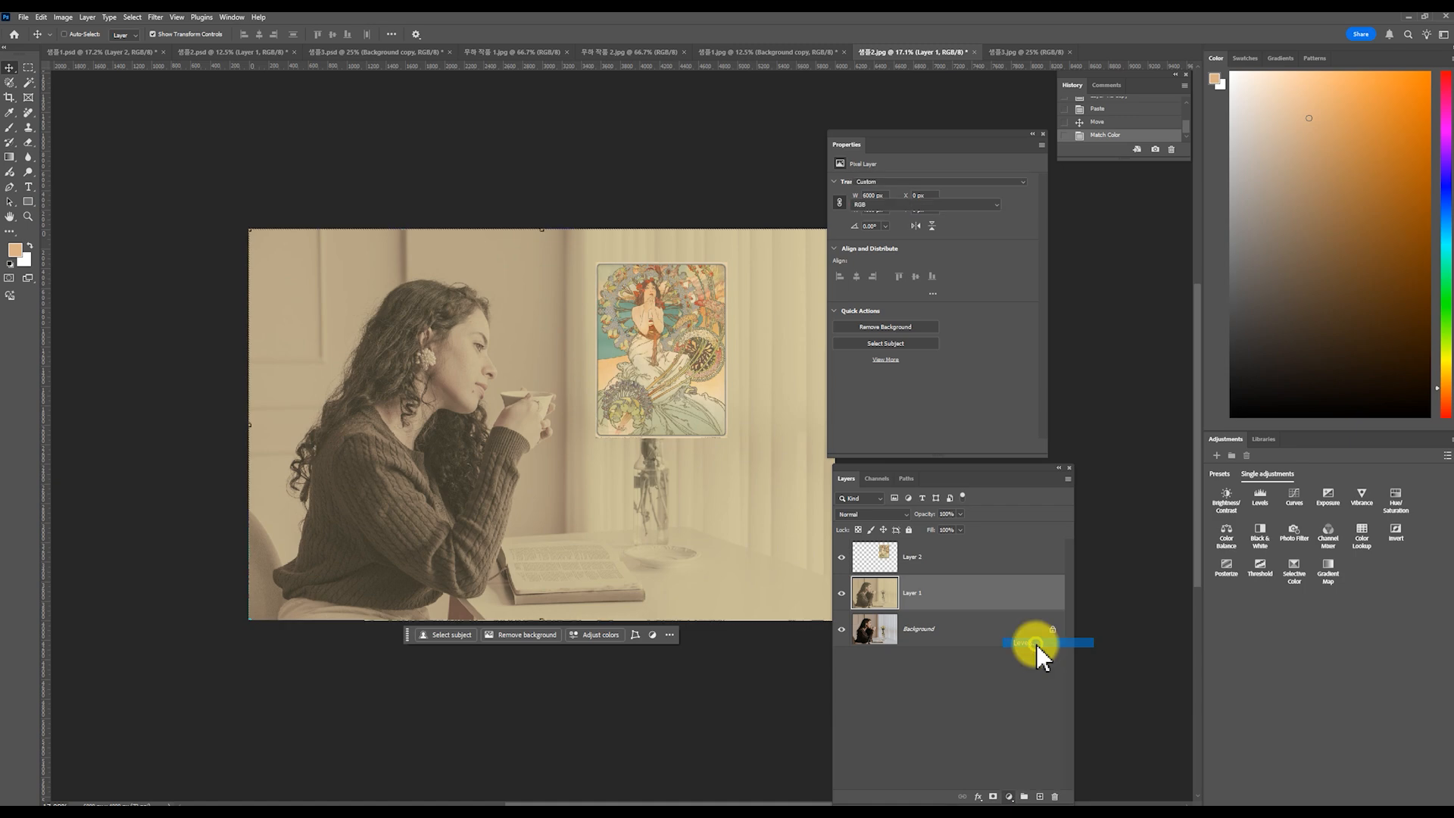
{"action": "left_click_drag", "start_coordinate": [1014, 265], "coordinate": [1053, 262]}
{"action": "left_click_drag", "start_coordinate": [871, 275], "coordinate": [890, 277]}
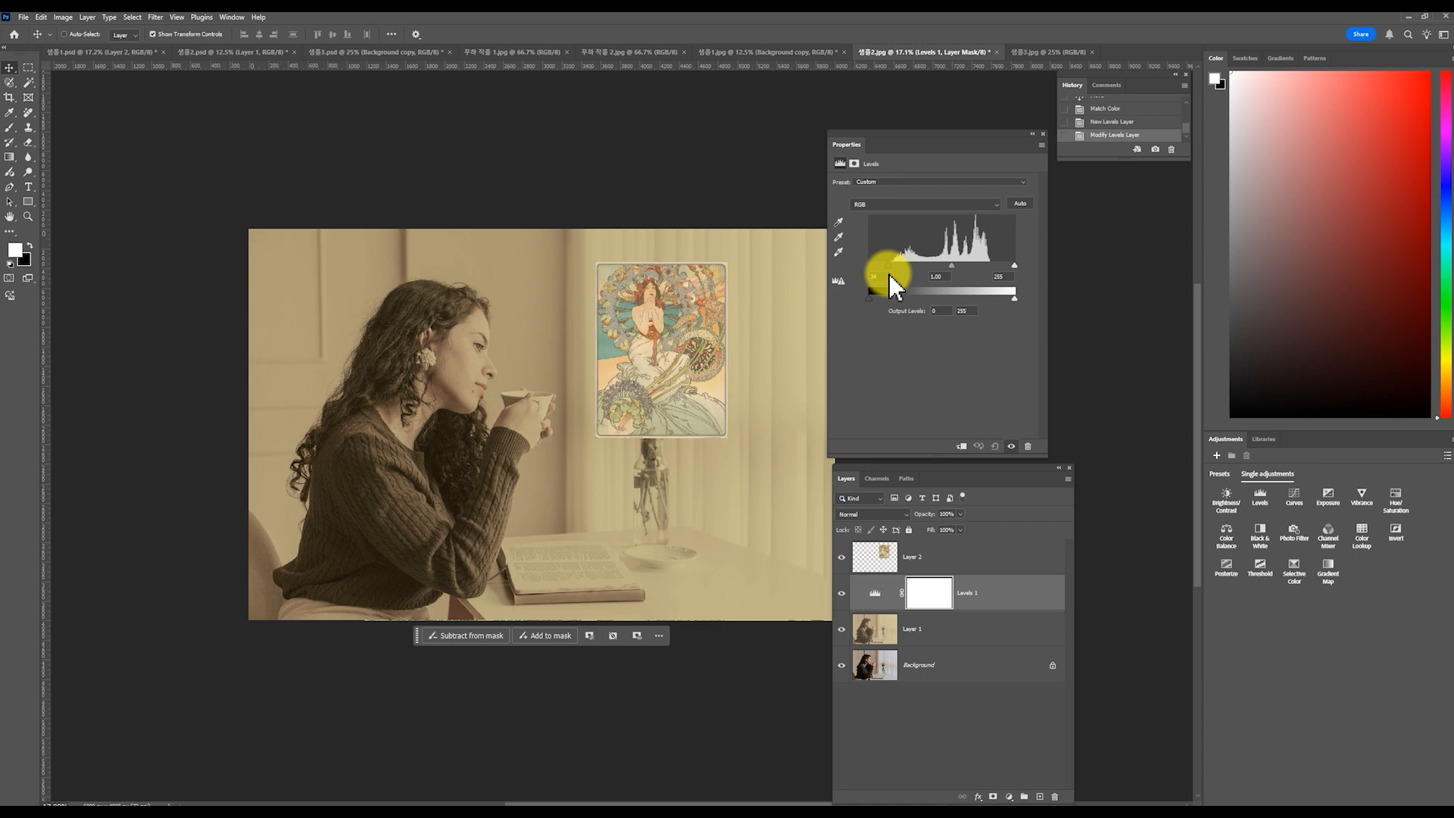
{"action": "left_click_drag", "start_coordinate": [1015, 265], "coordinate": [997, 266]}
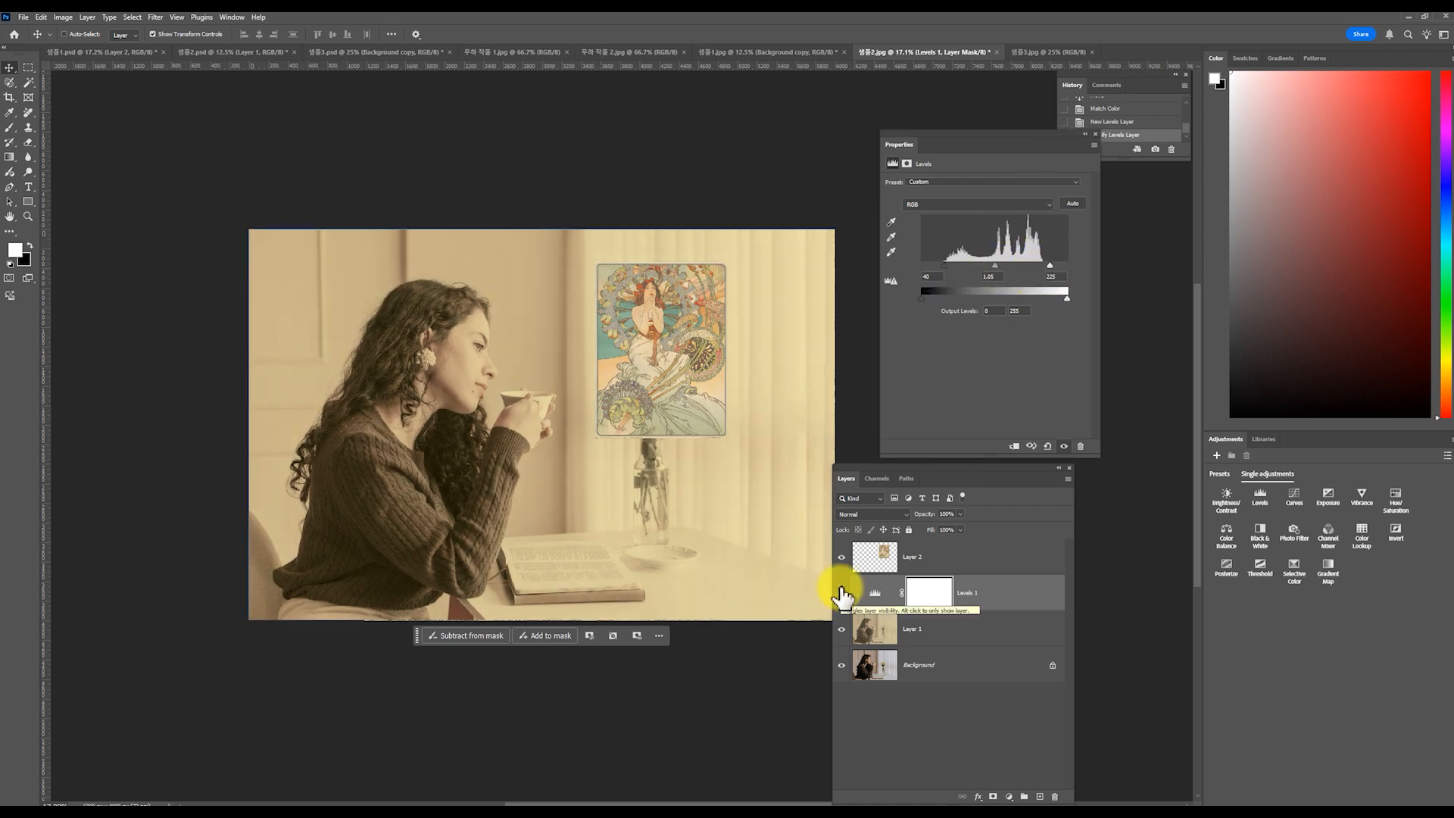
Step: Hide the artwork on Layer 2 and compare the photo with and without the colour-matched Layer 1
{"action": "left_click", "coordinate": [848, 560]}
{"action": "left_click", "coordinate": [842, 557]}
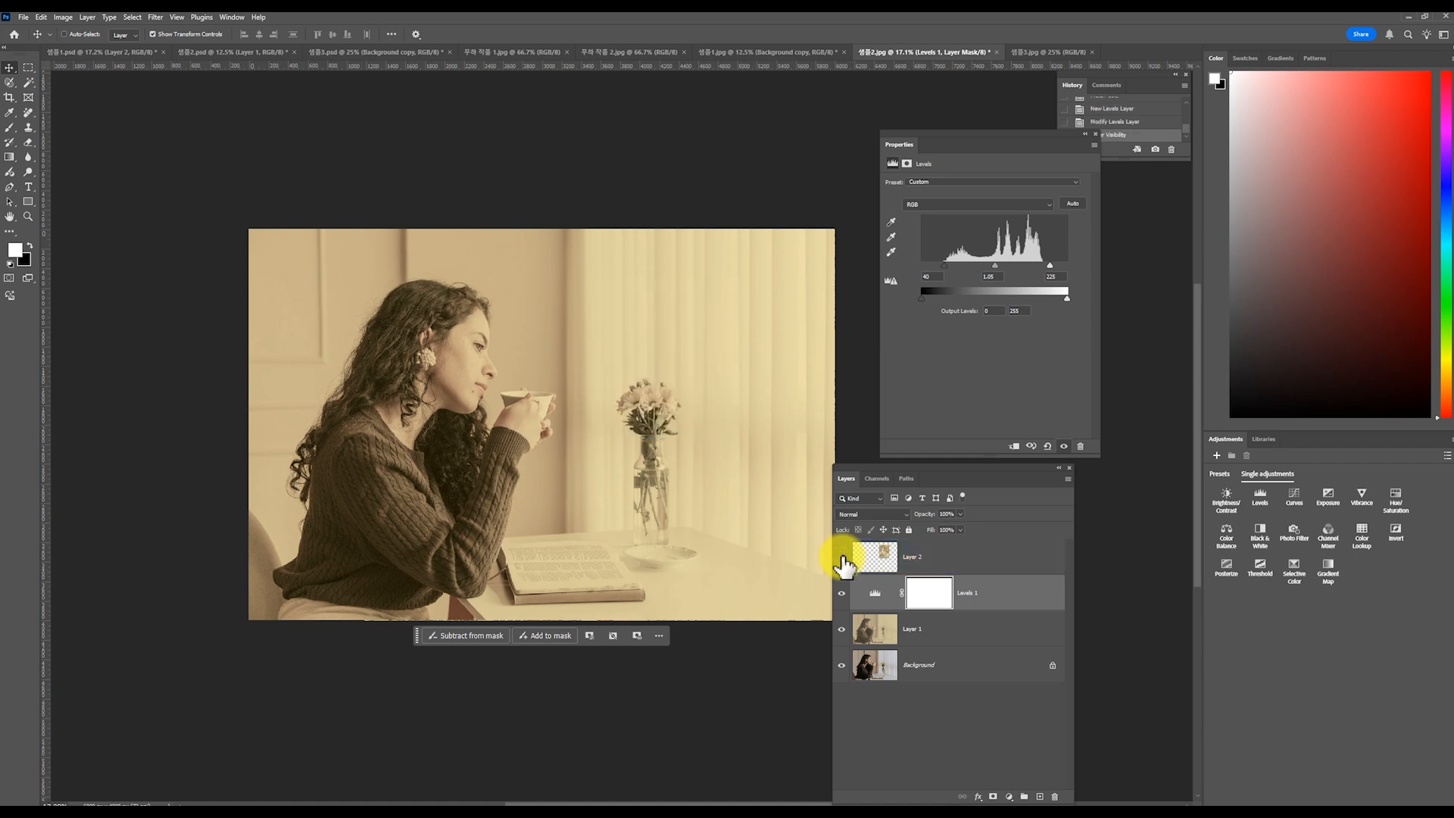
{"action": "left_click", "coordinate": [841, 629]}
{"action": "left_click", "coordinate": [841, 628]}
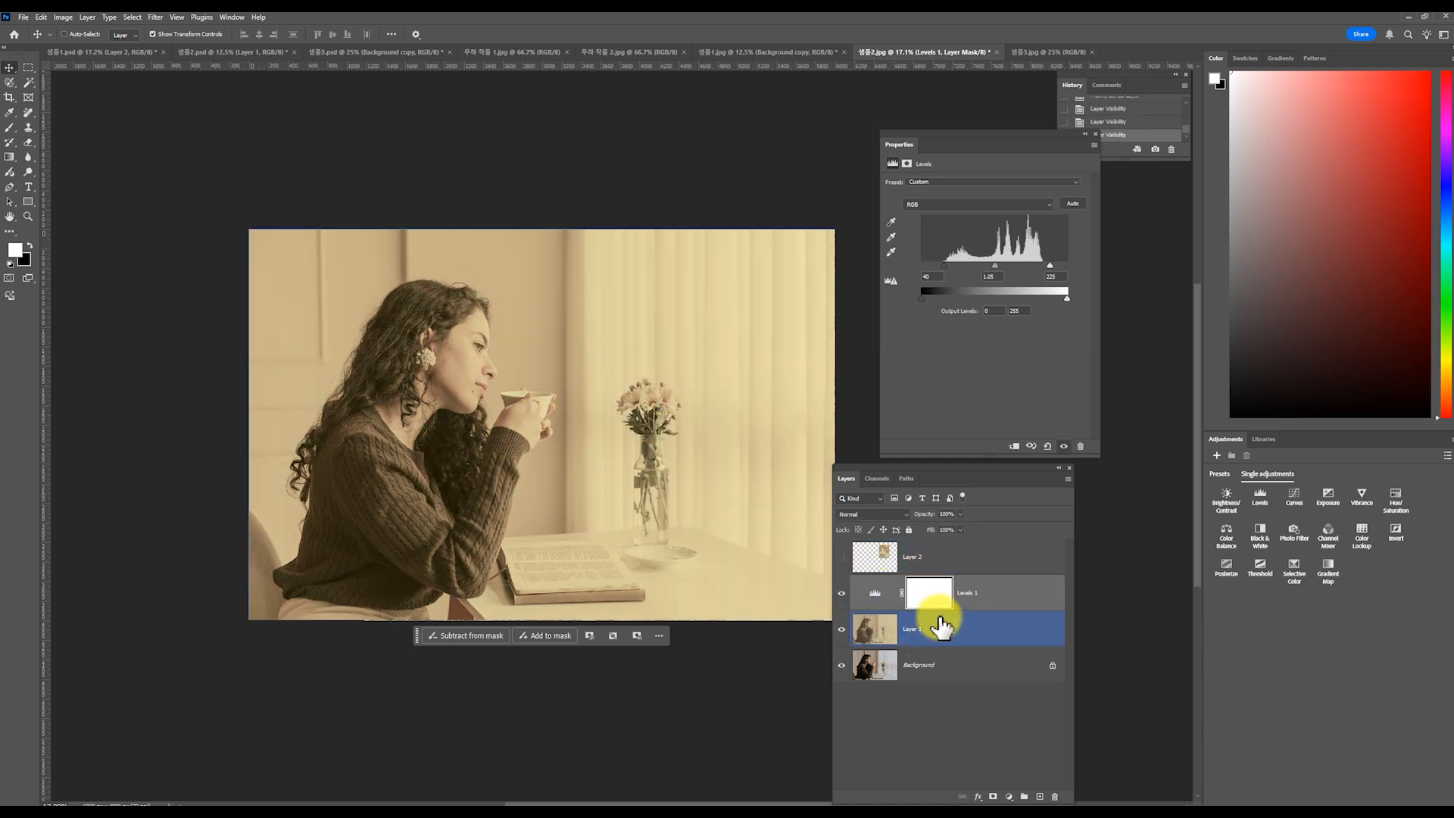
Step: Set the blend mode of Layer 1 to Lighten
{"action": "left_click", "coordinate": [975, 639]}
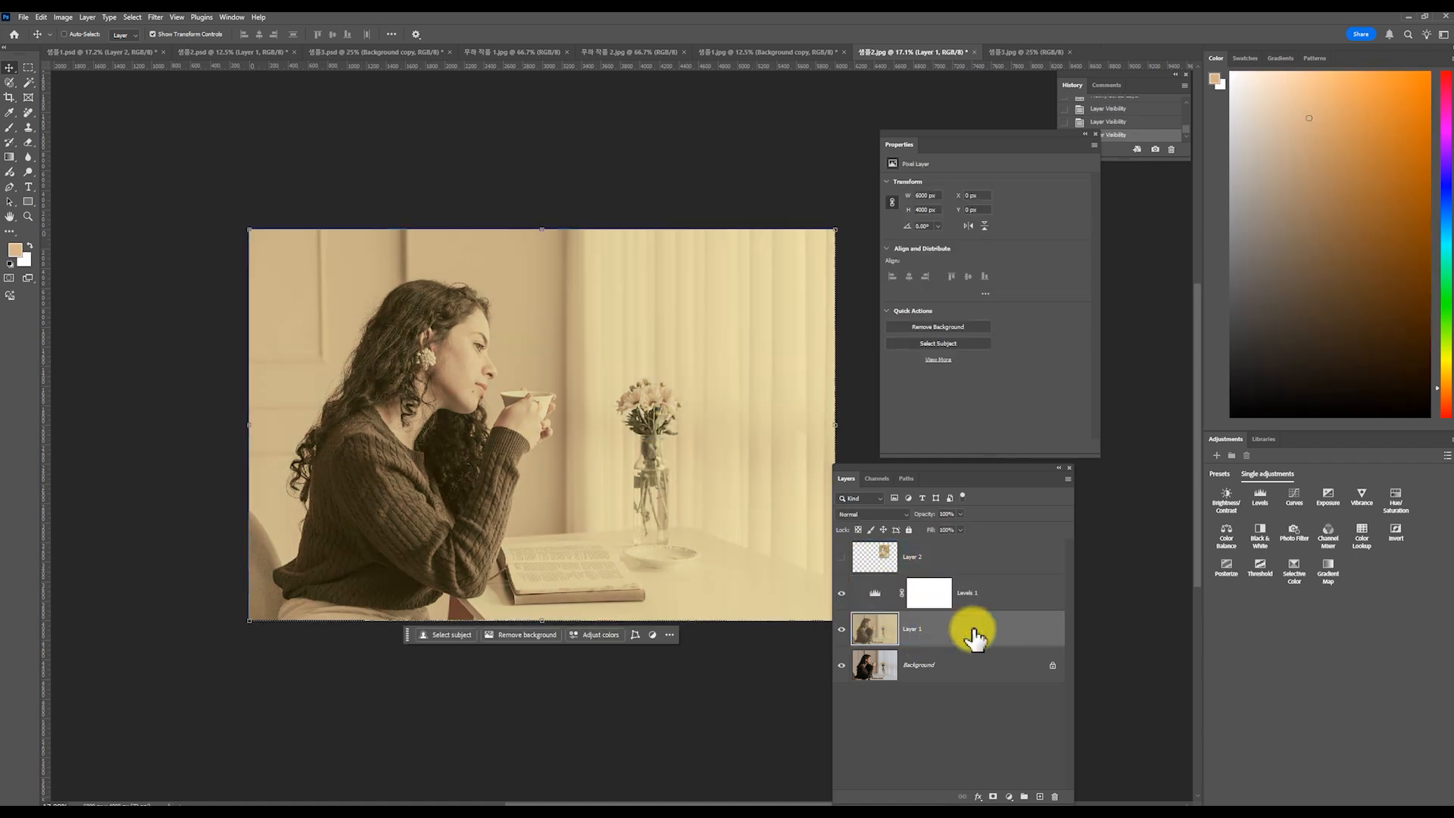
{"action": "left_click", "coordinate": [872, 515]}
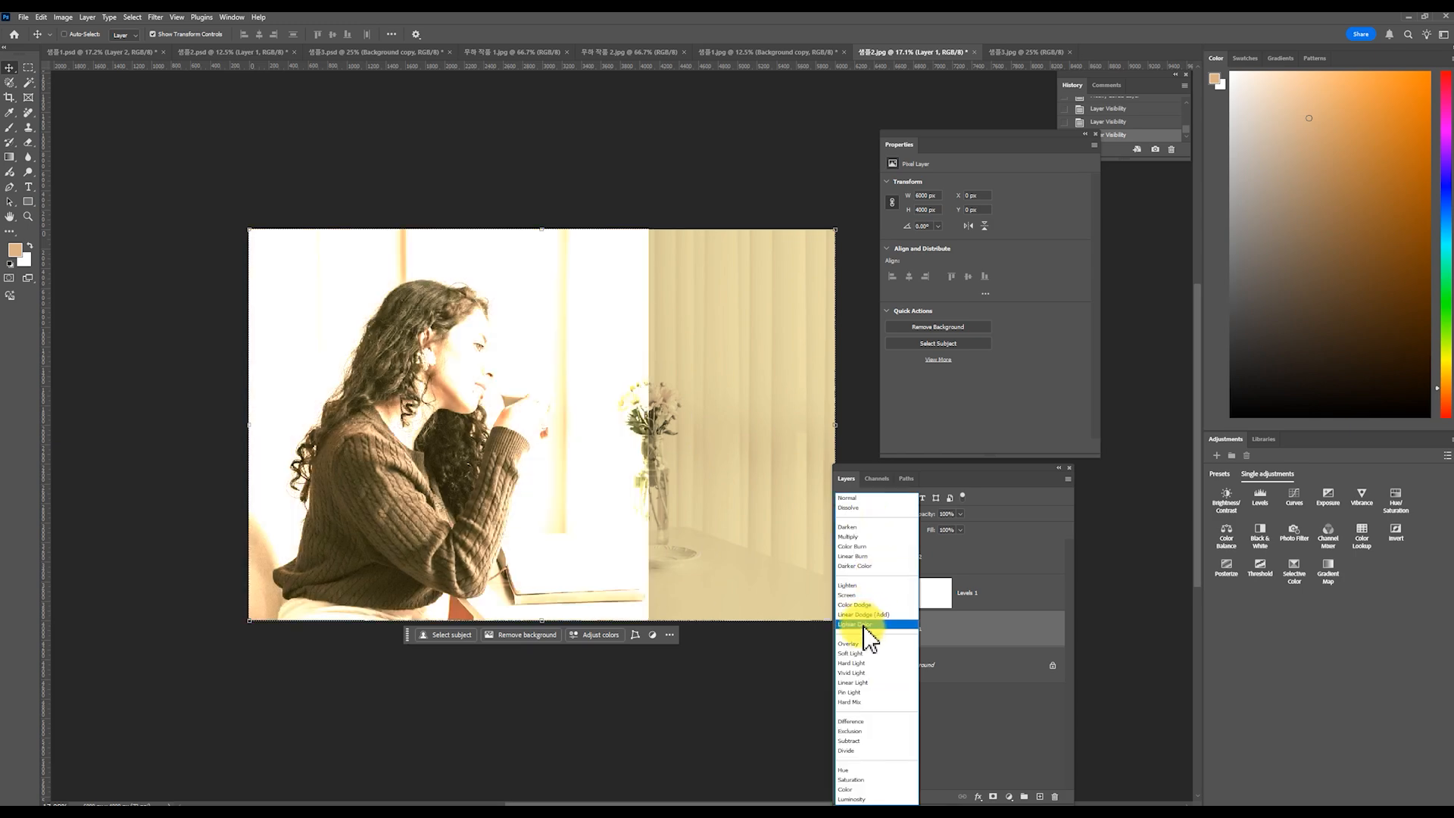
{"action": "left_click", "coordinate": [861, 594]}
Step: Compare the photo before and after the Lighten blend change by stepping through the history, ending with Lighten applied
{"action": "left_click", "coordinate": [1132, 123]}
{"action": "left_click", "coordinate": [1132, 134]}
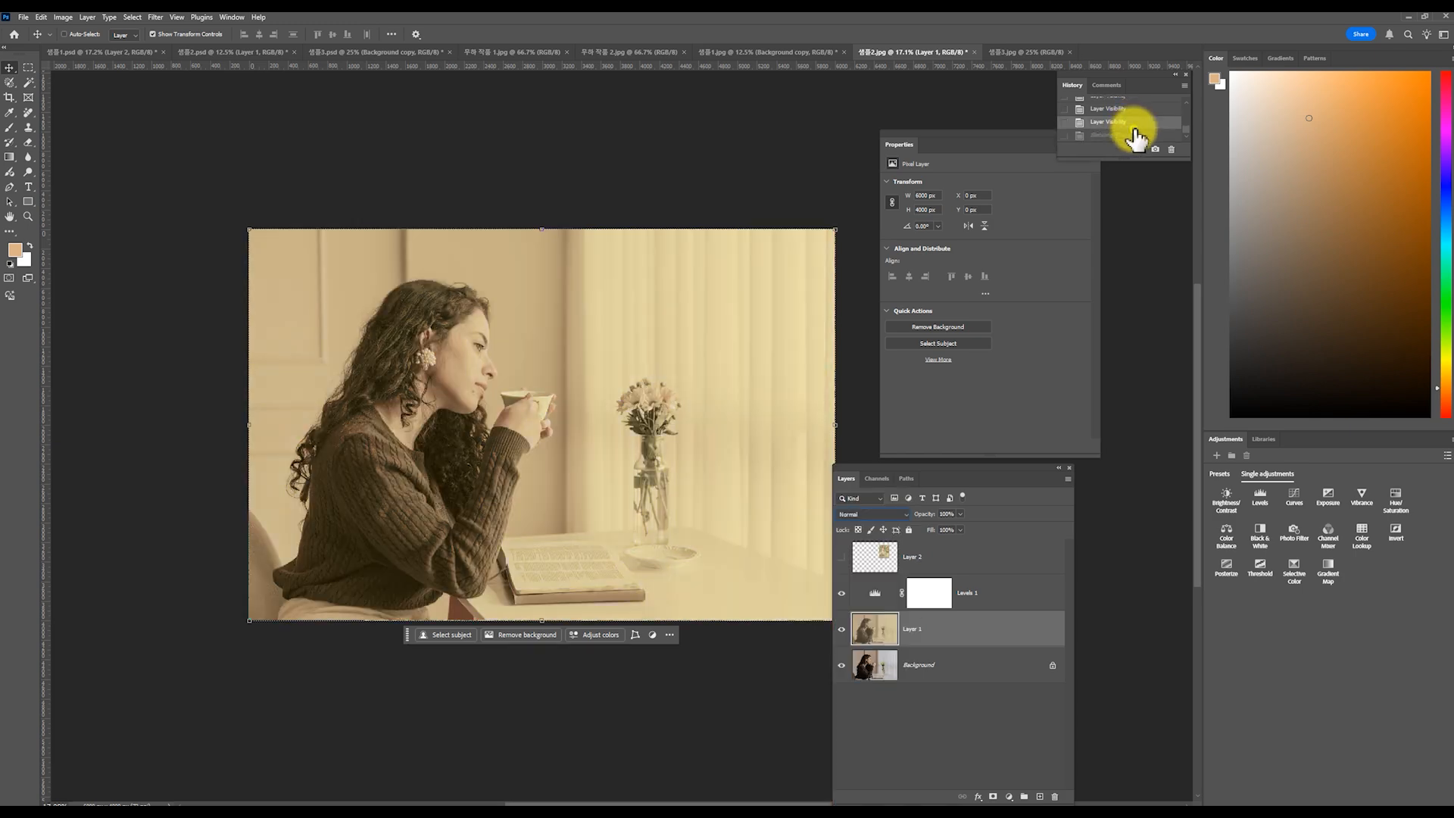
{"action": "left_click", "coordinate": [1132, 122]}
{"action": "left_click", "coordinate": [1152, 137]}
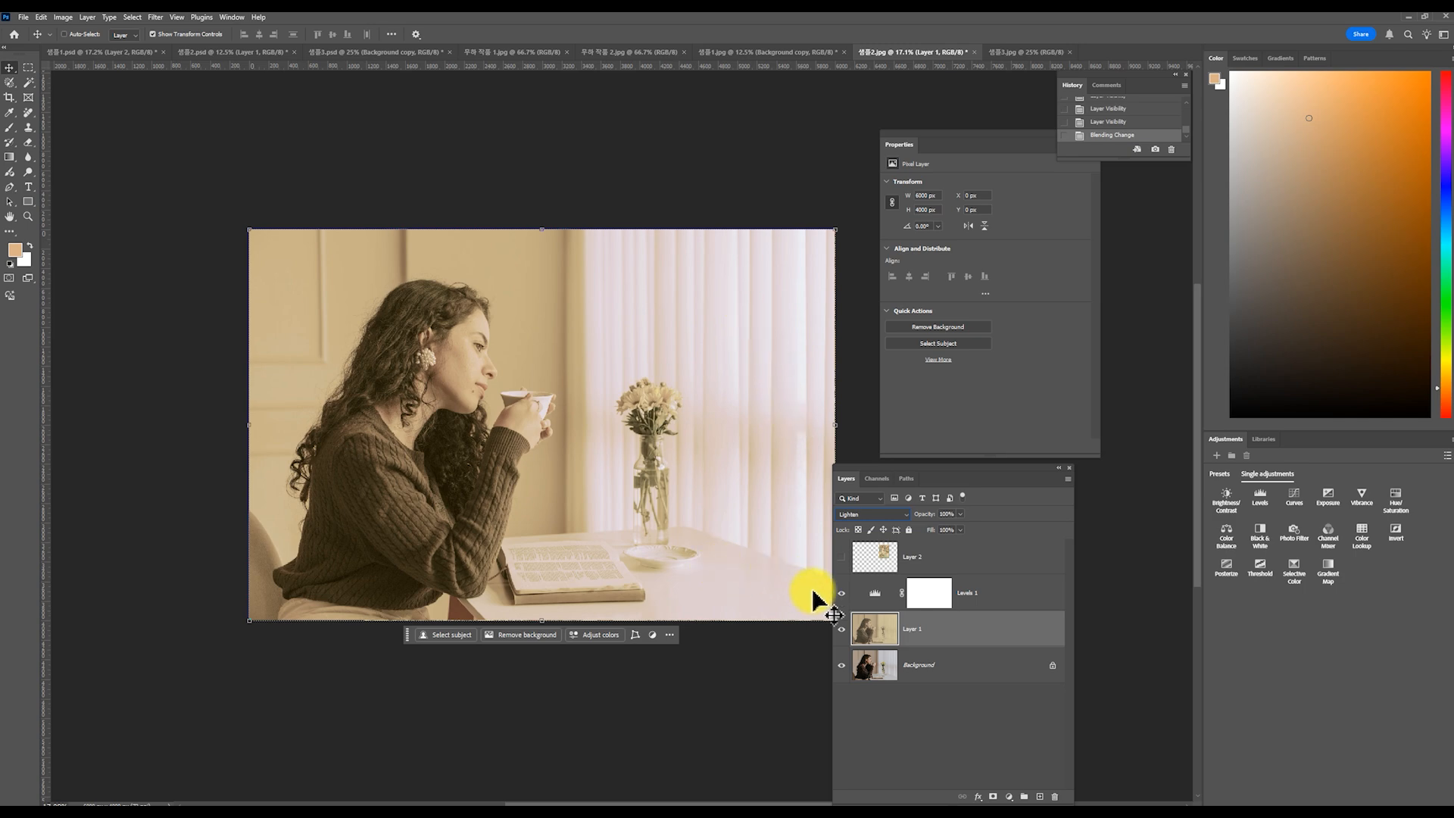
{"action": "left_click", "coordinate": [1117, 123]}
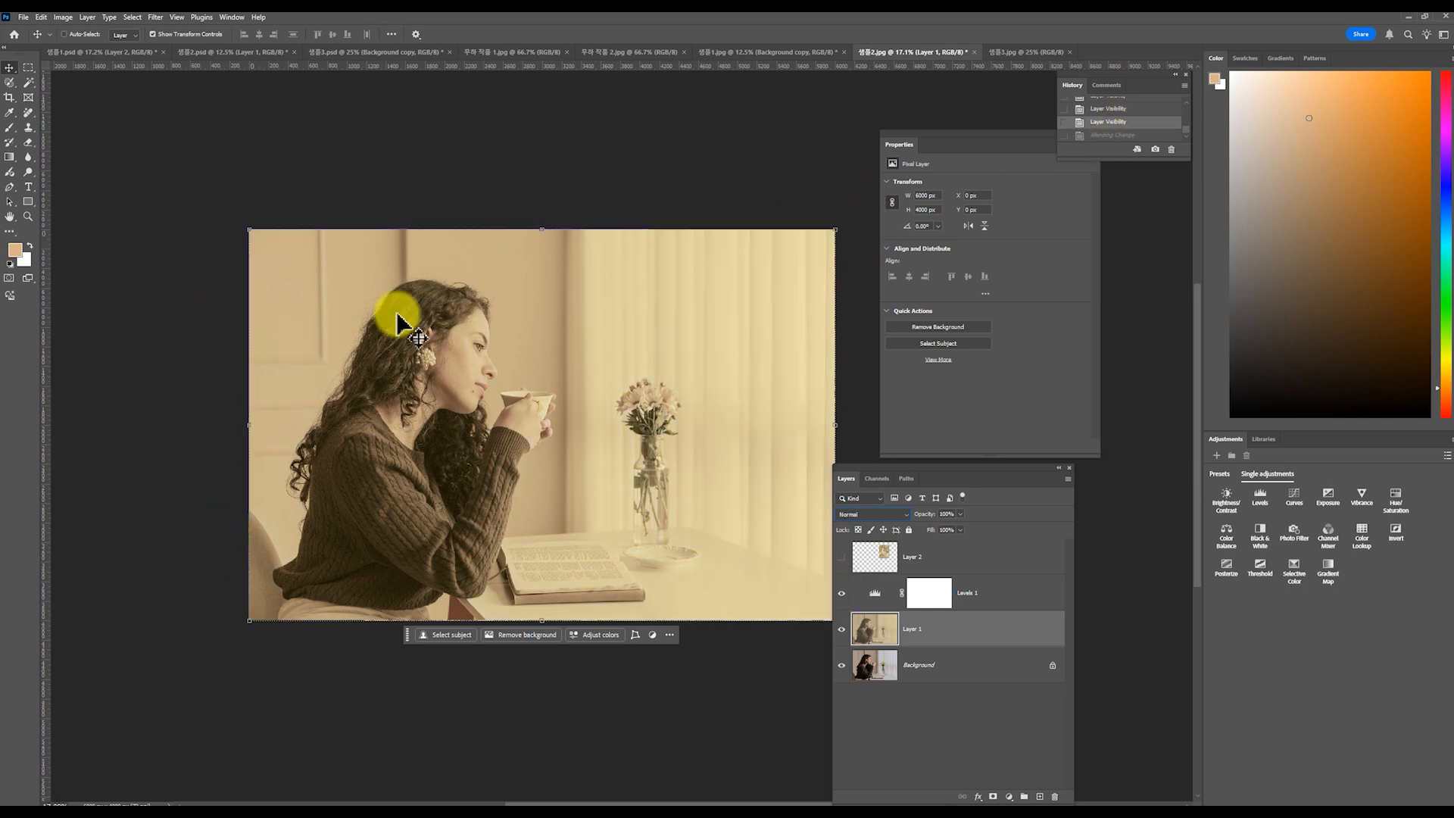
{"action": "left_click", "coordinate": [872, 514]}
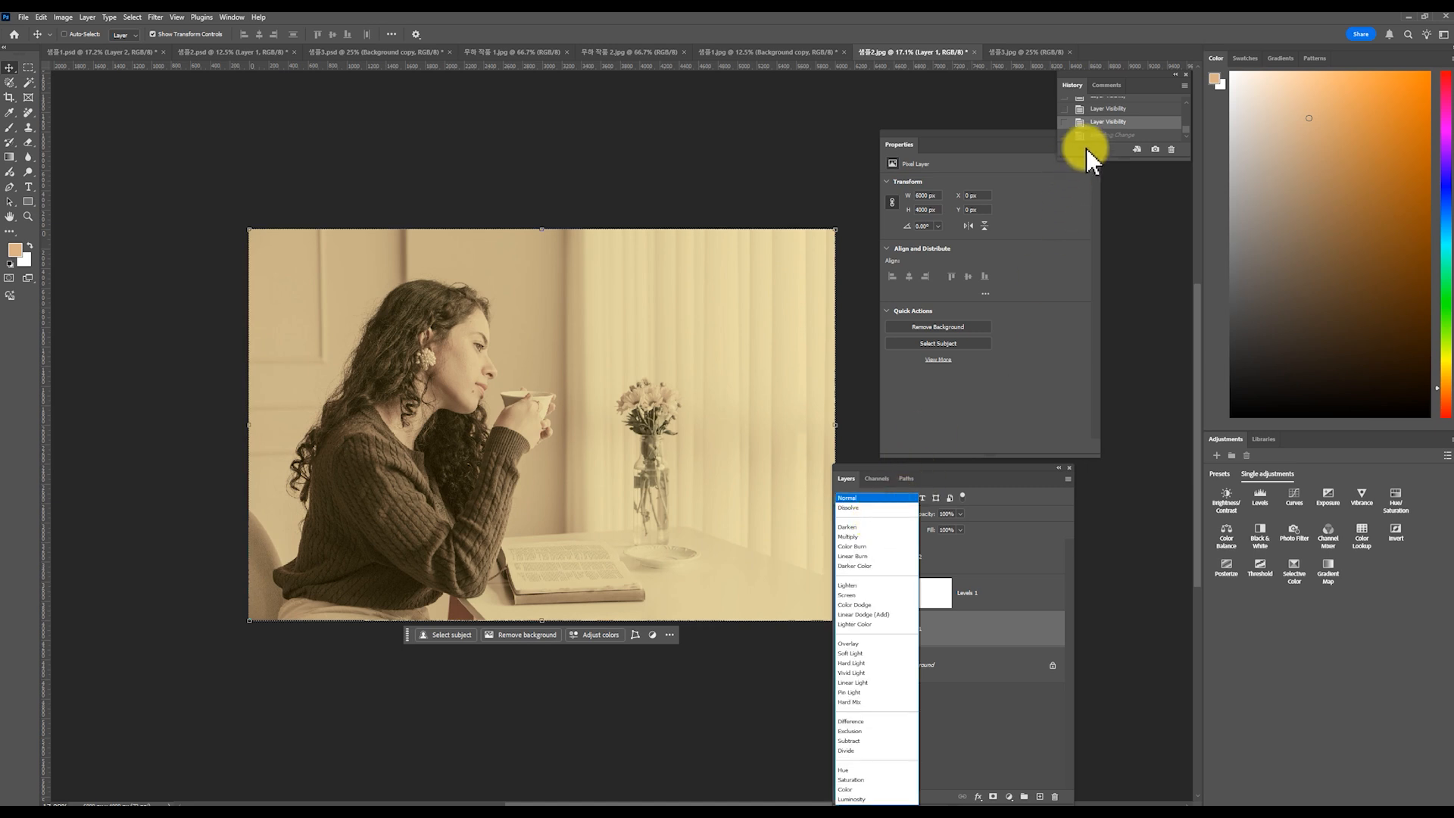
{"action": "left_click", "coordinate": [1122, 136]}
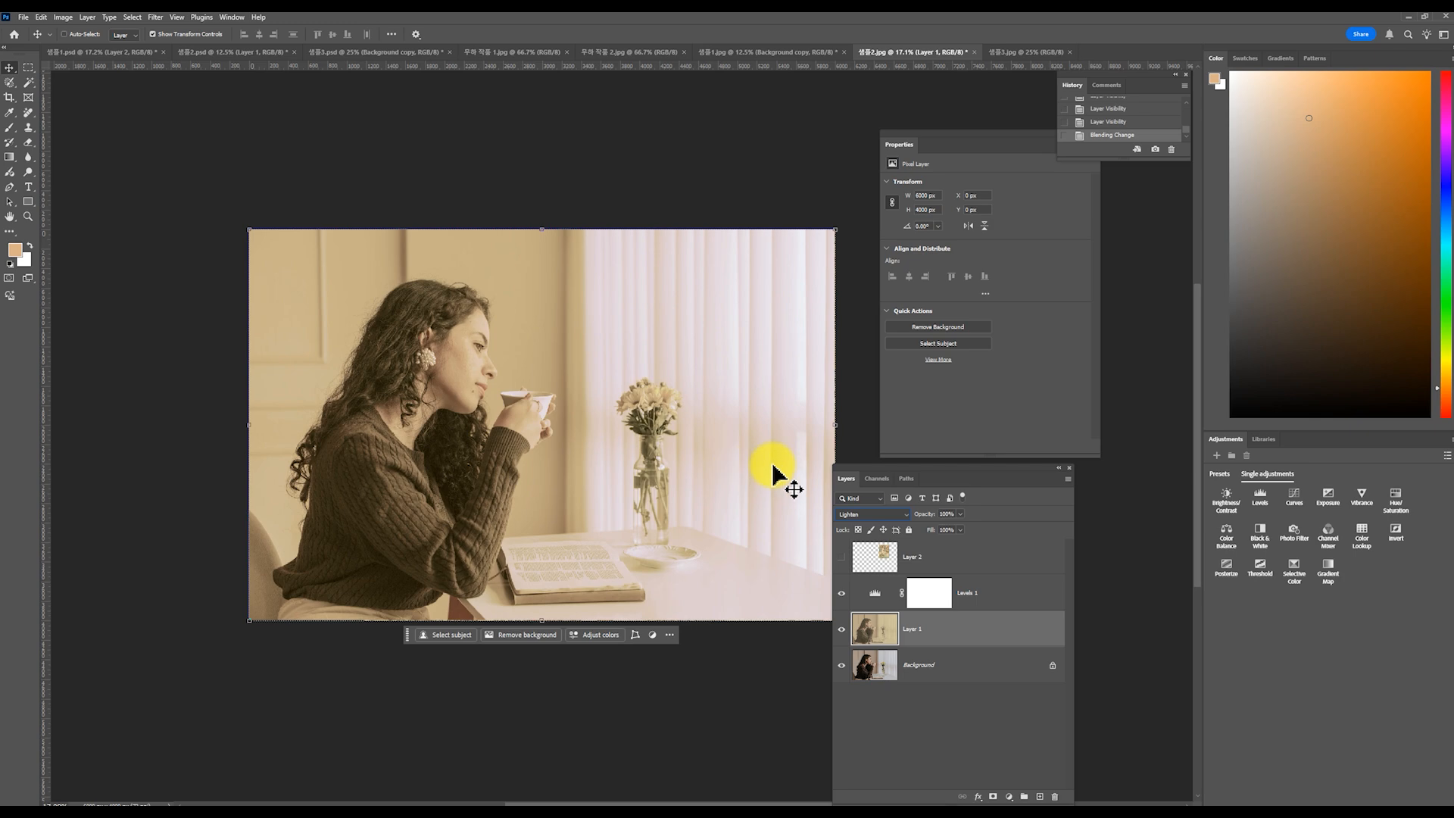
{"action": "left_click", "coordinate": [1103, 122]}
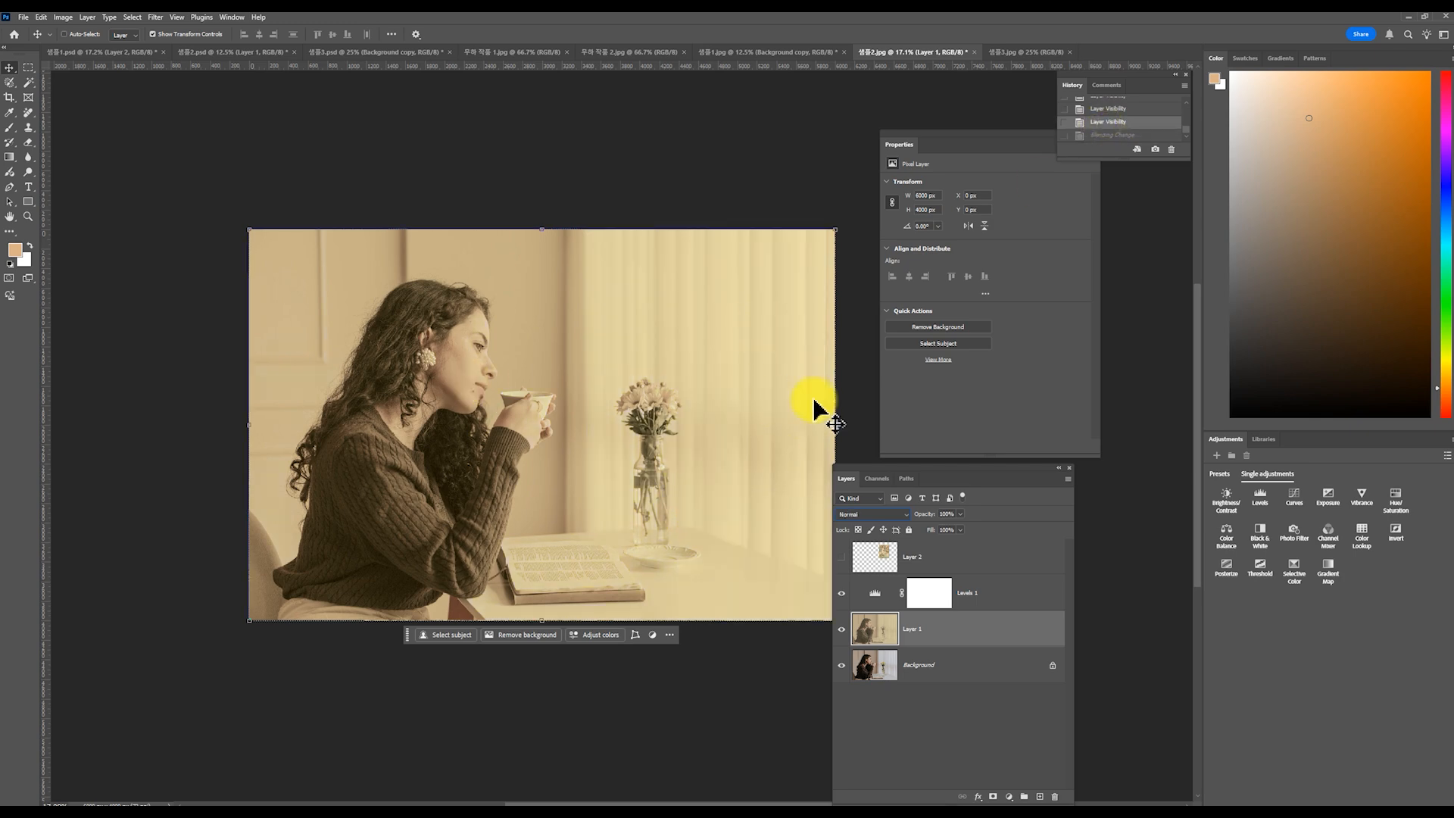
{"action": "left_click", "coordinate": [1109, 135]}
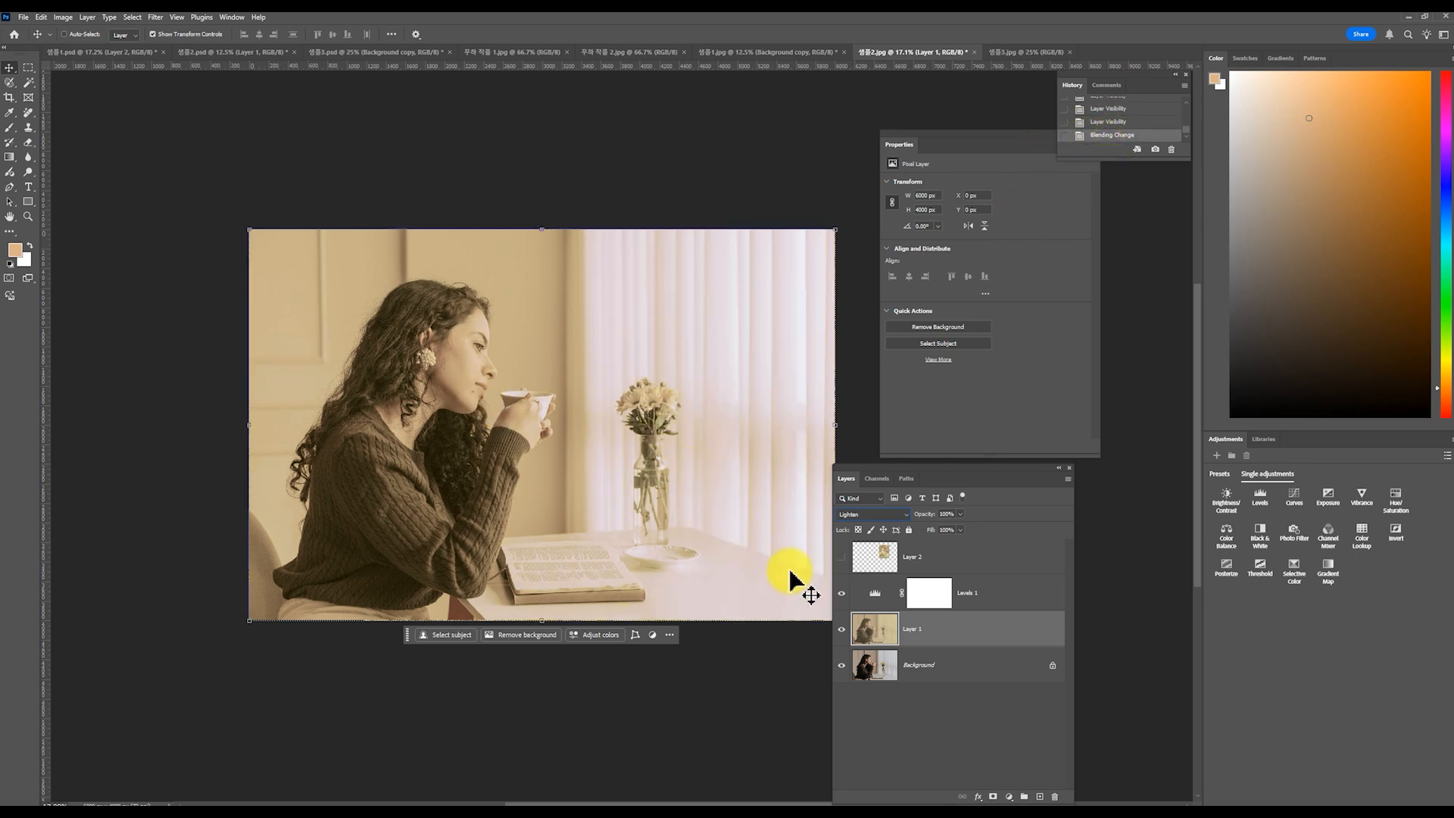
Step: Duplicate the whole photo in 샘플3.jpg onto a new layer and start Match Color on the duplicate
{"action": "left_click", "coordinate": [1027, 52]}
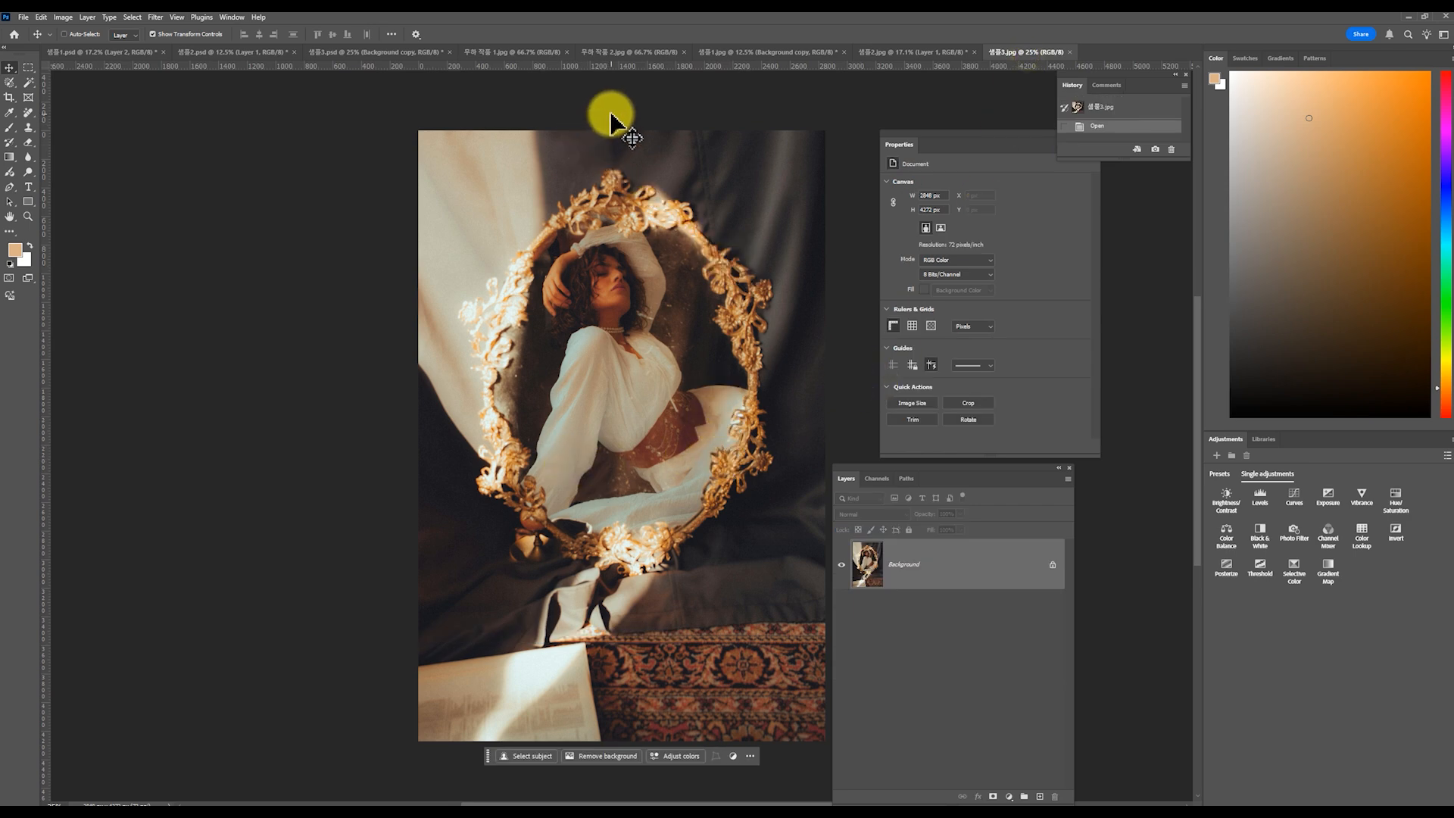
{"action": "key", "text": "ctrl+j"}
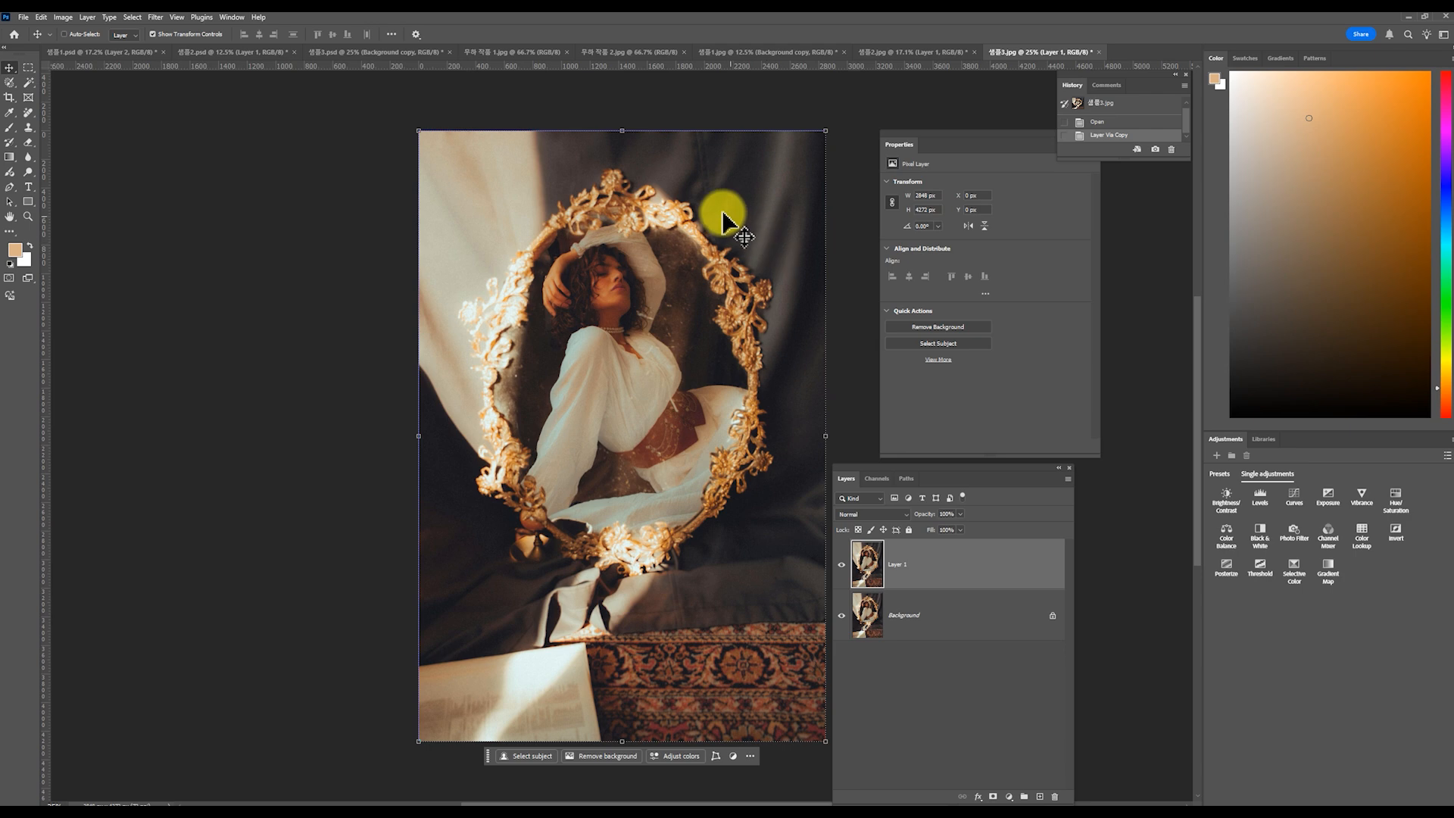
{"action": "left_click", "coordinate": [64, 18]}
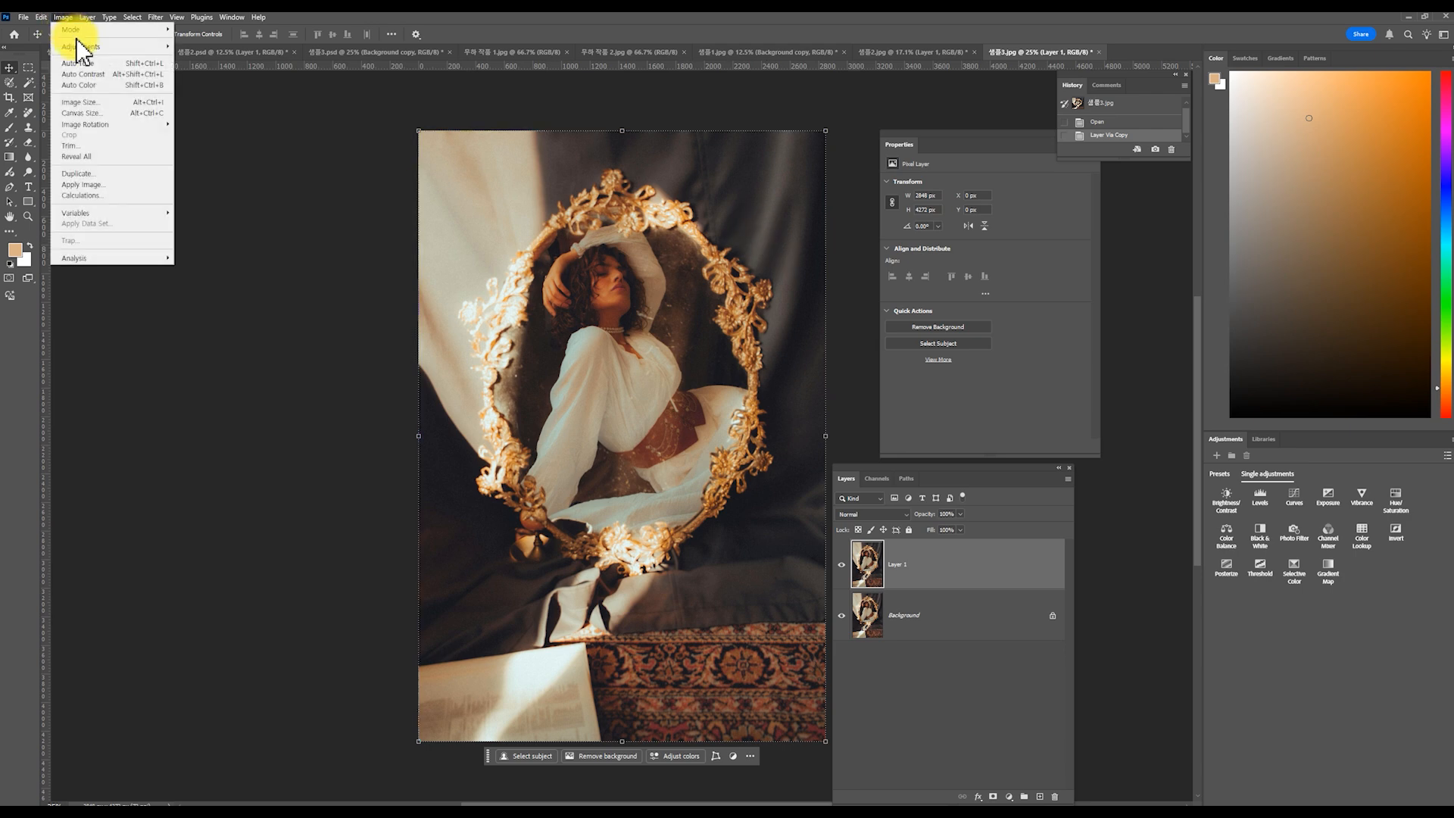
{"action": "left_click", "coordinate": [261, 278]}
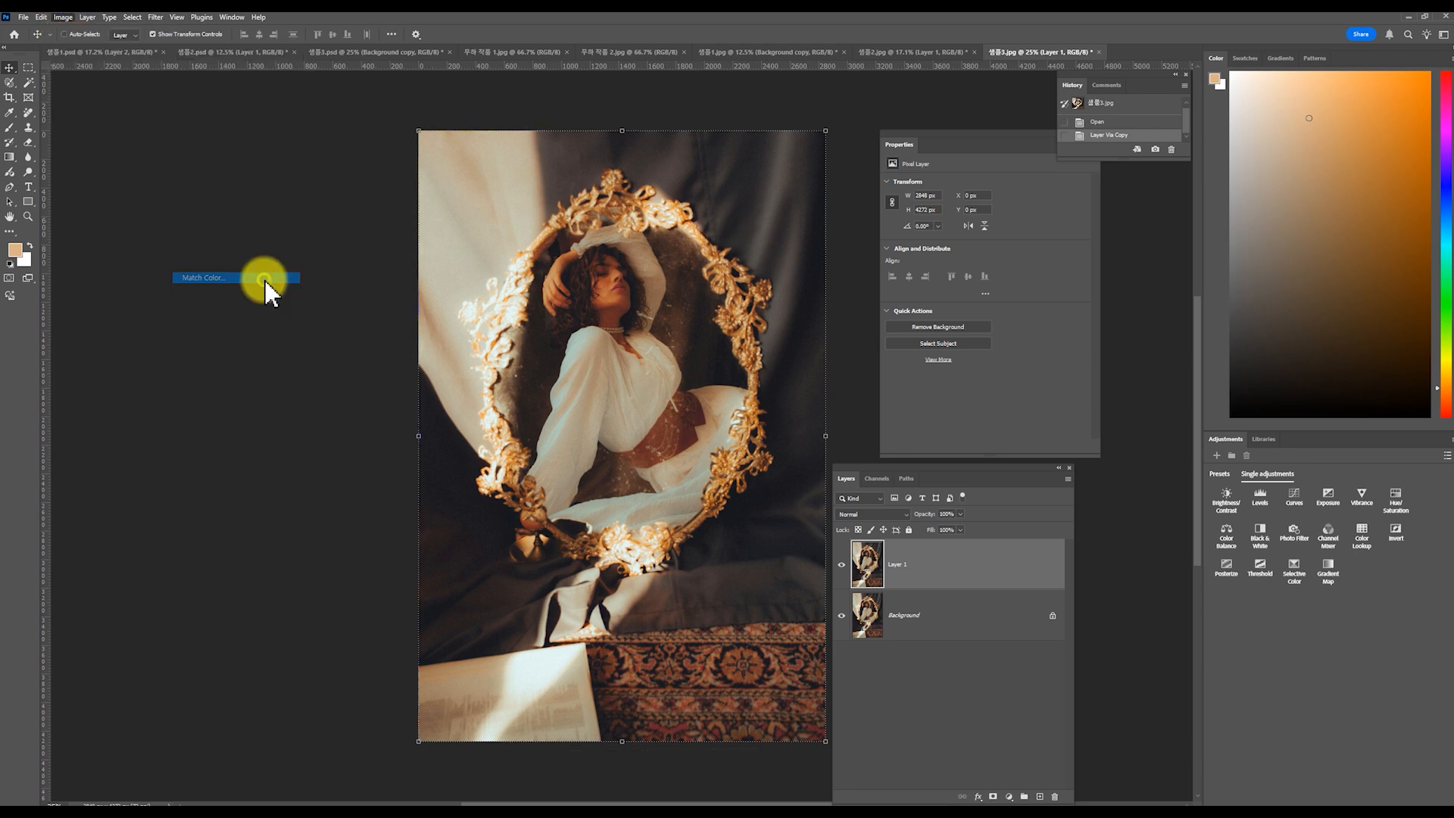
Step: Choose 샘플1.jpg as the Match Color source with its artwork layer, Layer 1, keeping the dialog clear of the photo
{"action": "left_click_drag", "start_coordinate": [715, 458], "coordinate": [774, 366]}
{"action": "left_click", "coordinate": [745, 604]}
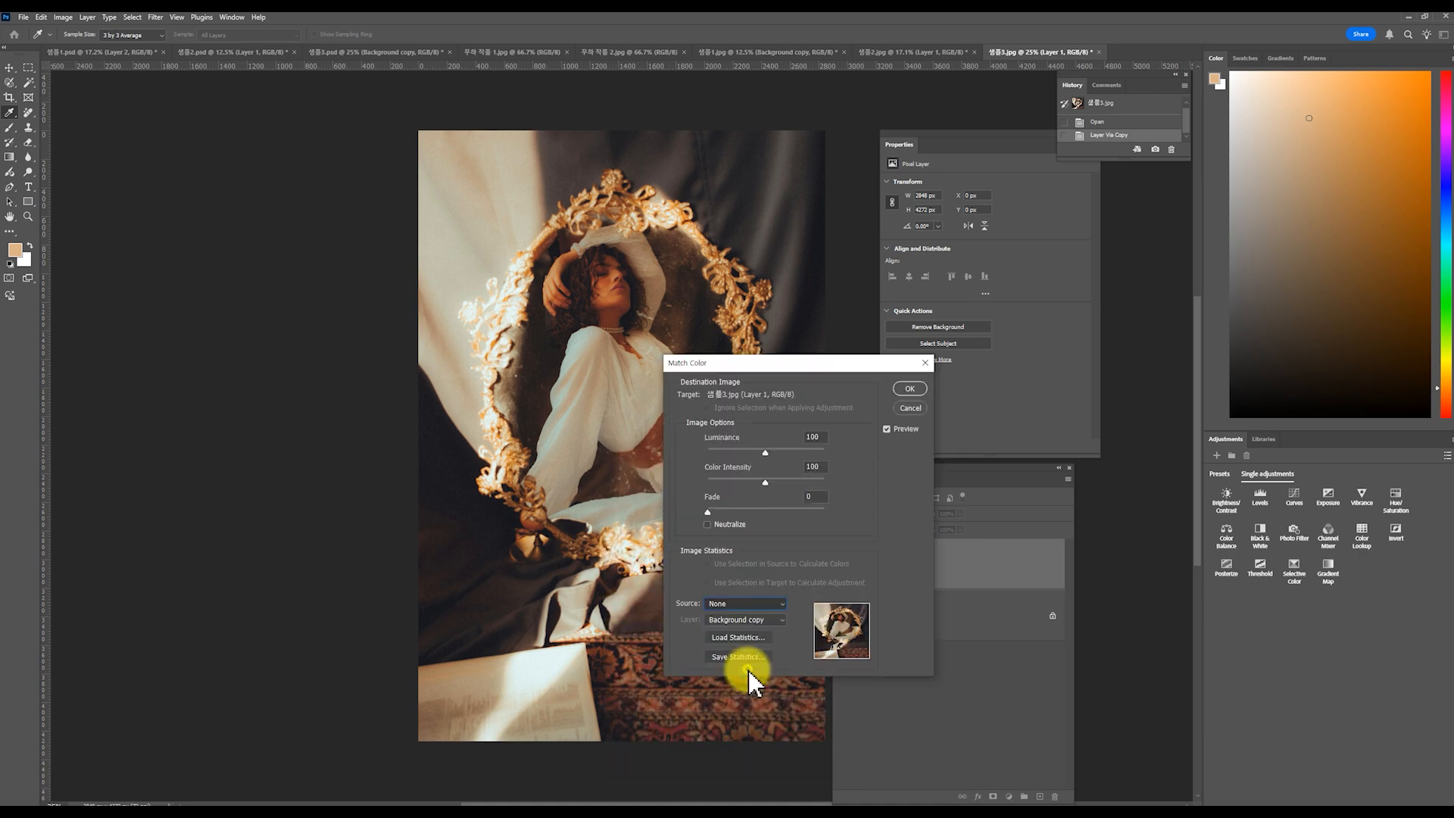
{"action": "left_click", "coordinate": [747, 675]}
{"action": "left_click", "coordinate": [758, 619]}
{"action": "left_click", "coordinate": [755, 644]}
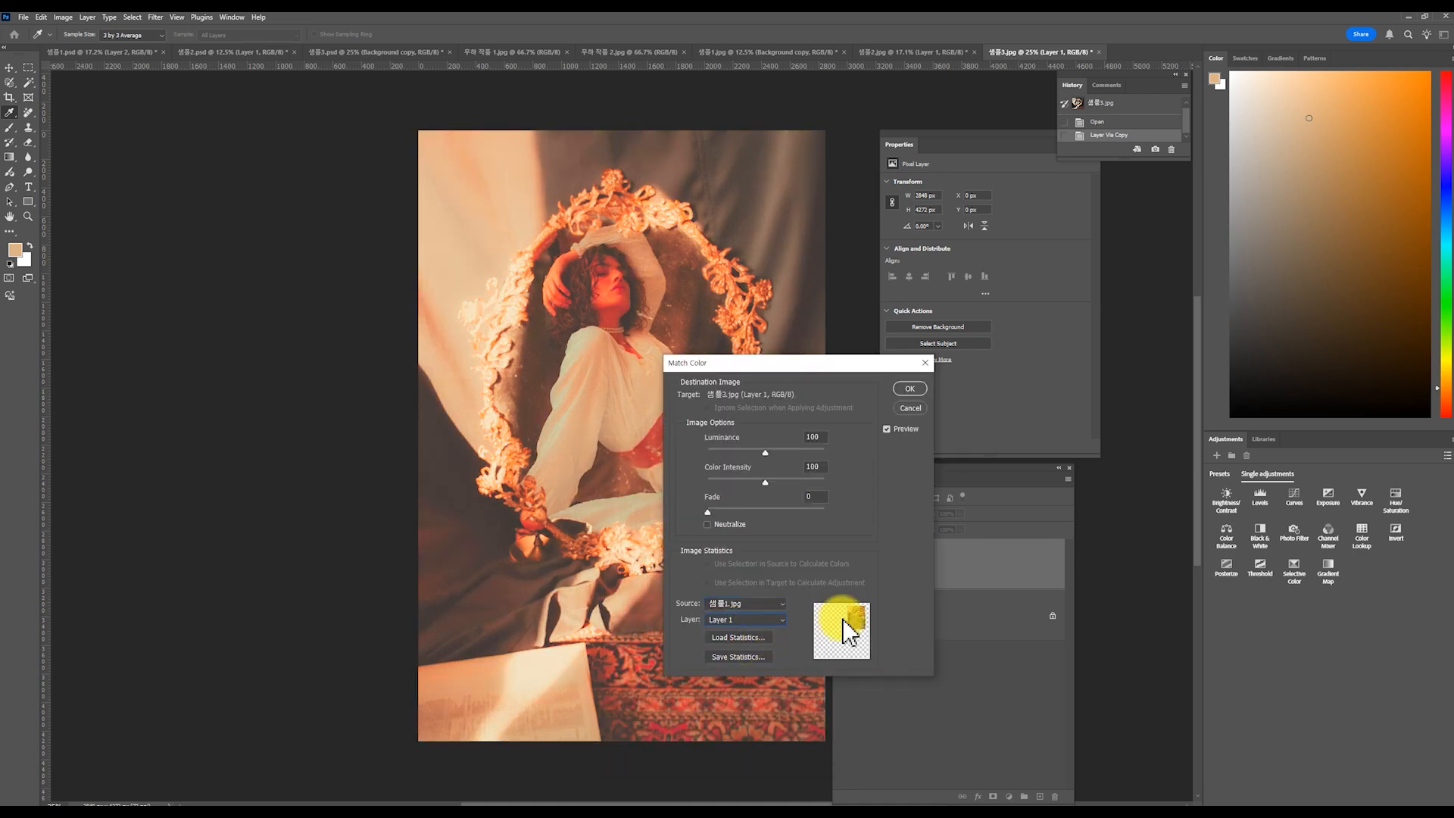
{"action": "left_click_drag", "start_coordinate": [814, 363], "coordinate": [324, 330]}
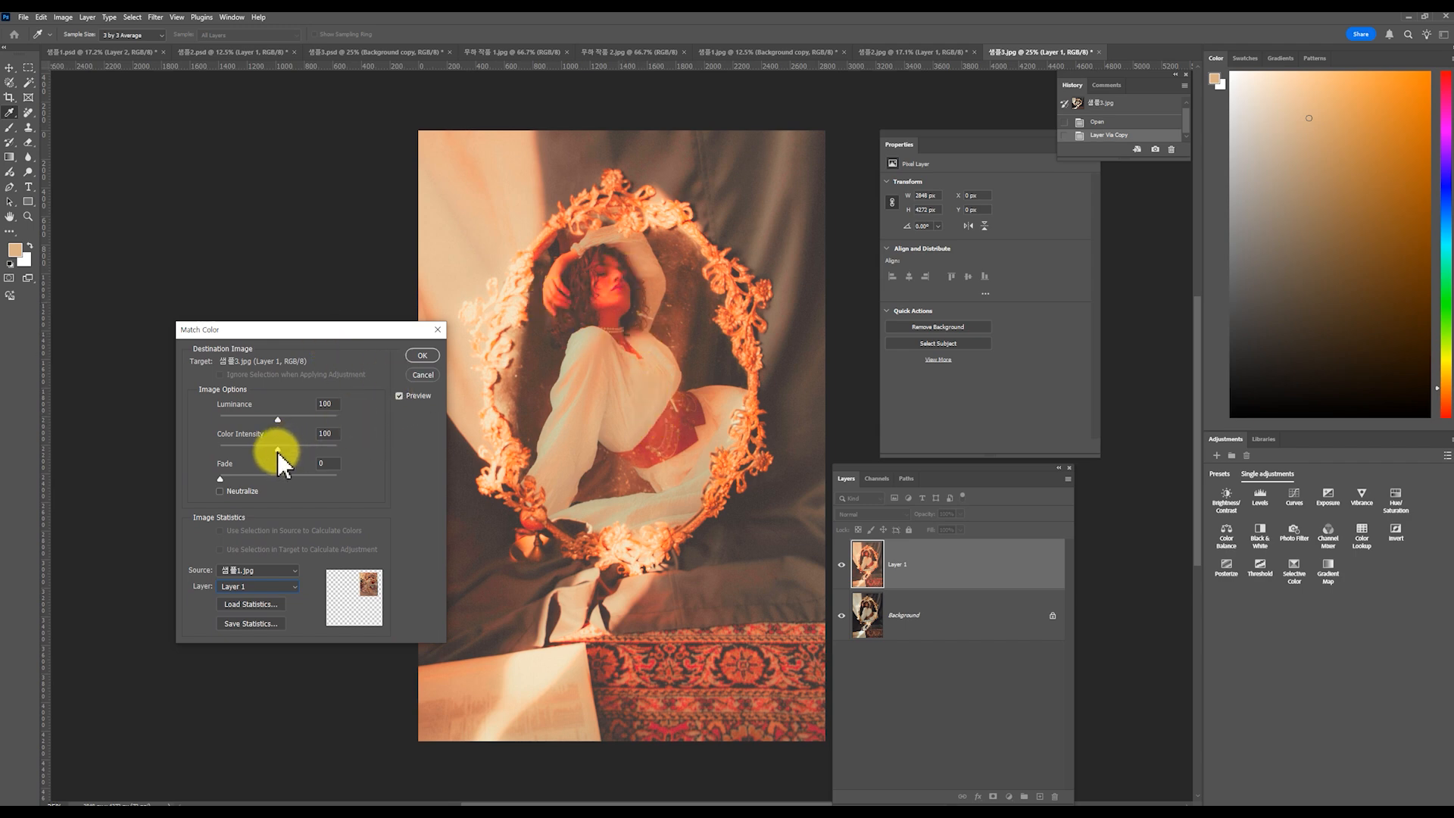
Step: Adjust Match Color's Color Intensity and Luminance, increase the Fade, and apply the adjustment to Layer 1
{"action": "mouse_move", "coordinate": [277, 447]}
{"action": "left_mouse_down"}
{"action": "mouse_move", "coordinate": [241, 448]}
{"action": "mouse_move", "coordinate": [287, 420]}
{"action": "left_mouse_up"}
{"action": "left_click_drag", "start_coordinate": [220, 479], "coordinate": [260, 466]}
{"action": "left_click", "coordinate": [422, 356]}
{"action": "key", "text": "v"}
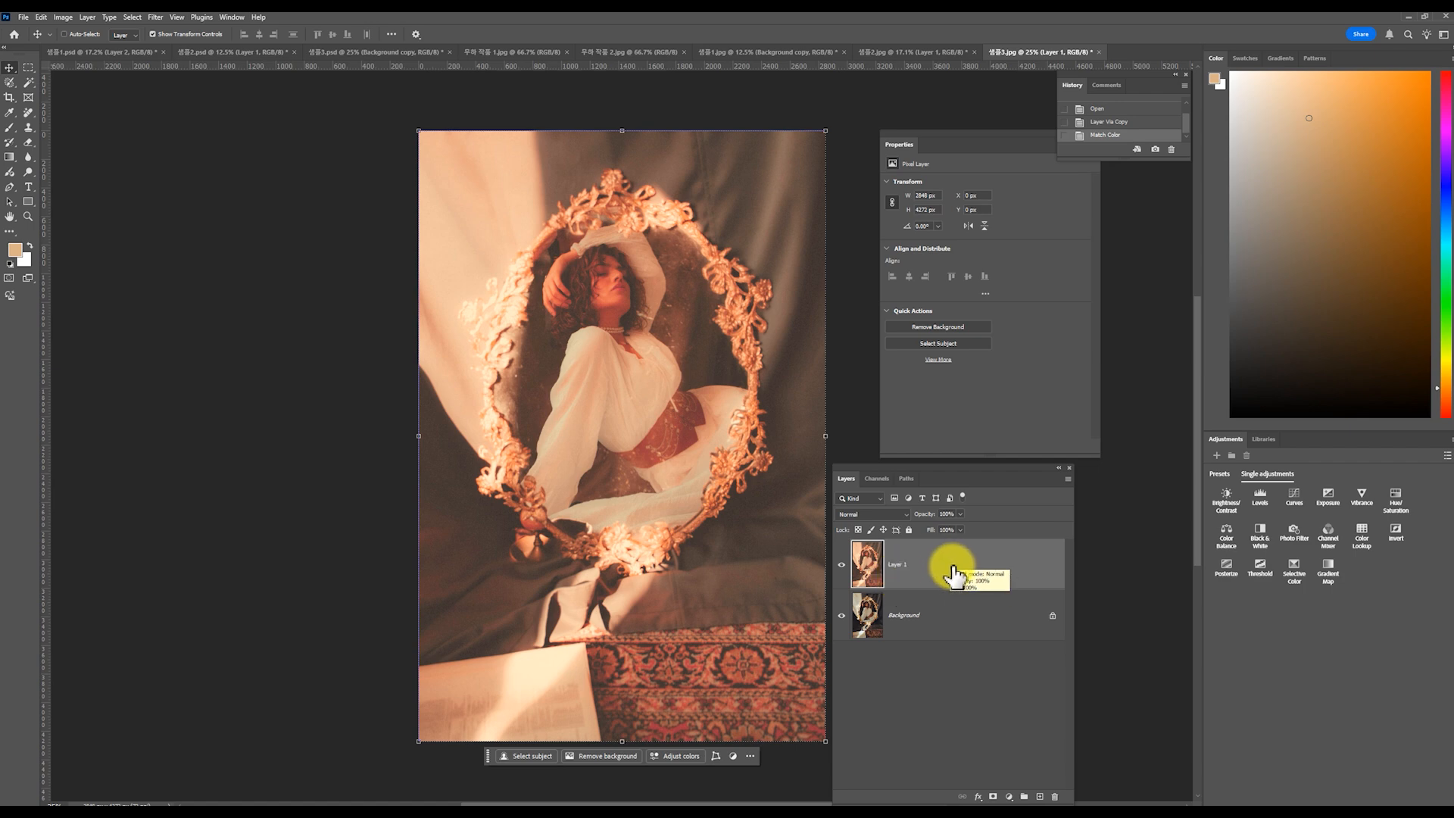
Step: Duplicate the Background layer, hide Layer 1 and make the Background copy the active layer
{"action": "left_click", "coordinate": [955, 623]}
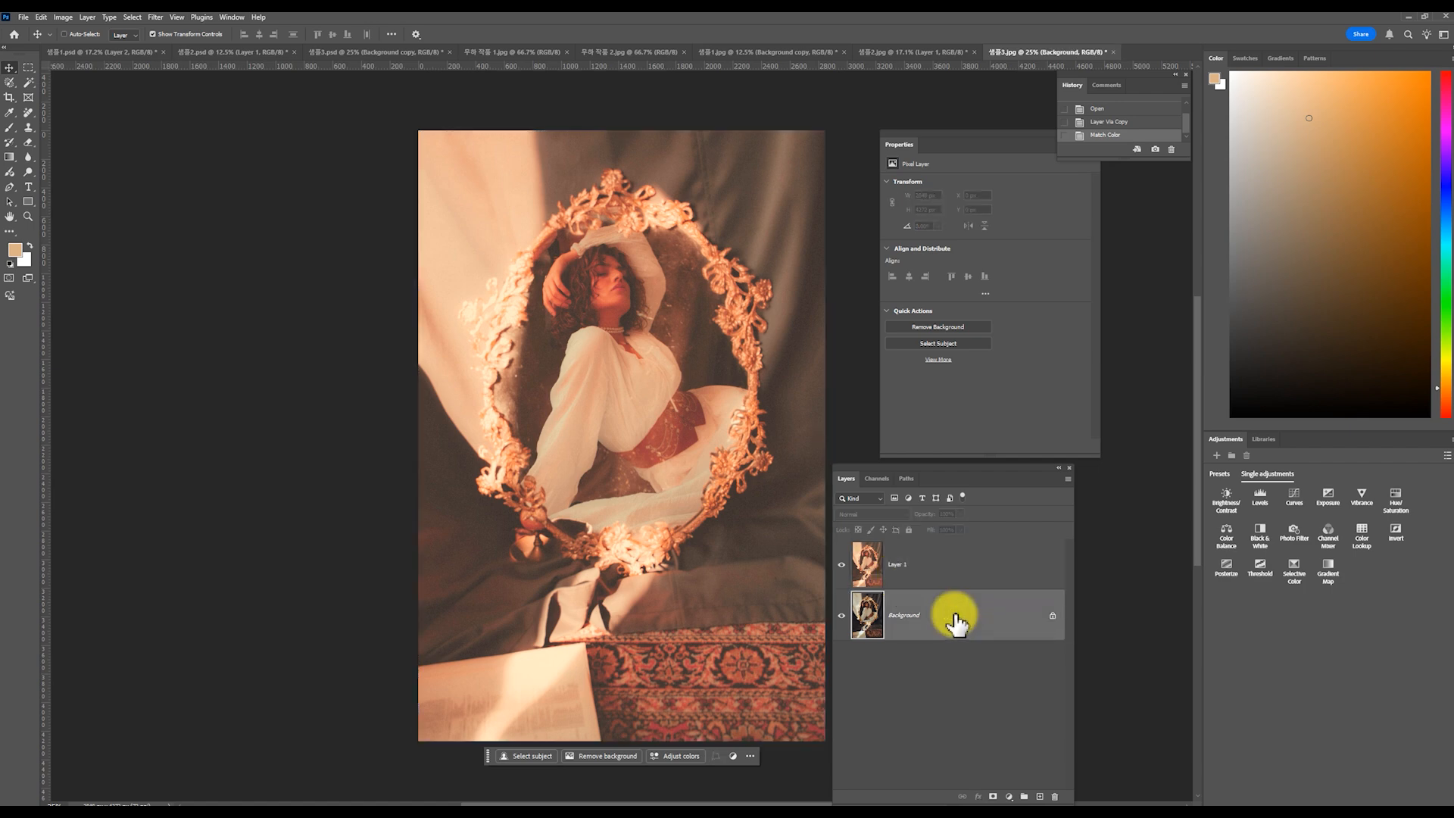
{"action": "key", "text": "ctrl+j"}
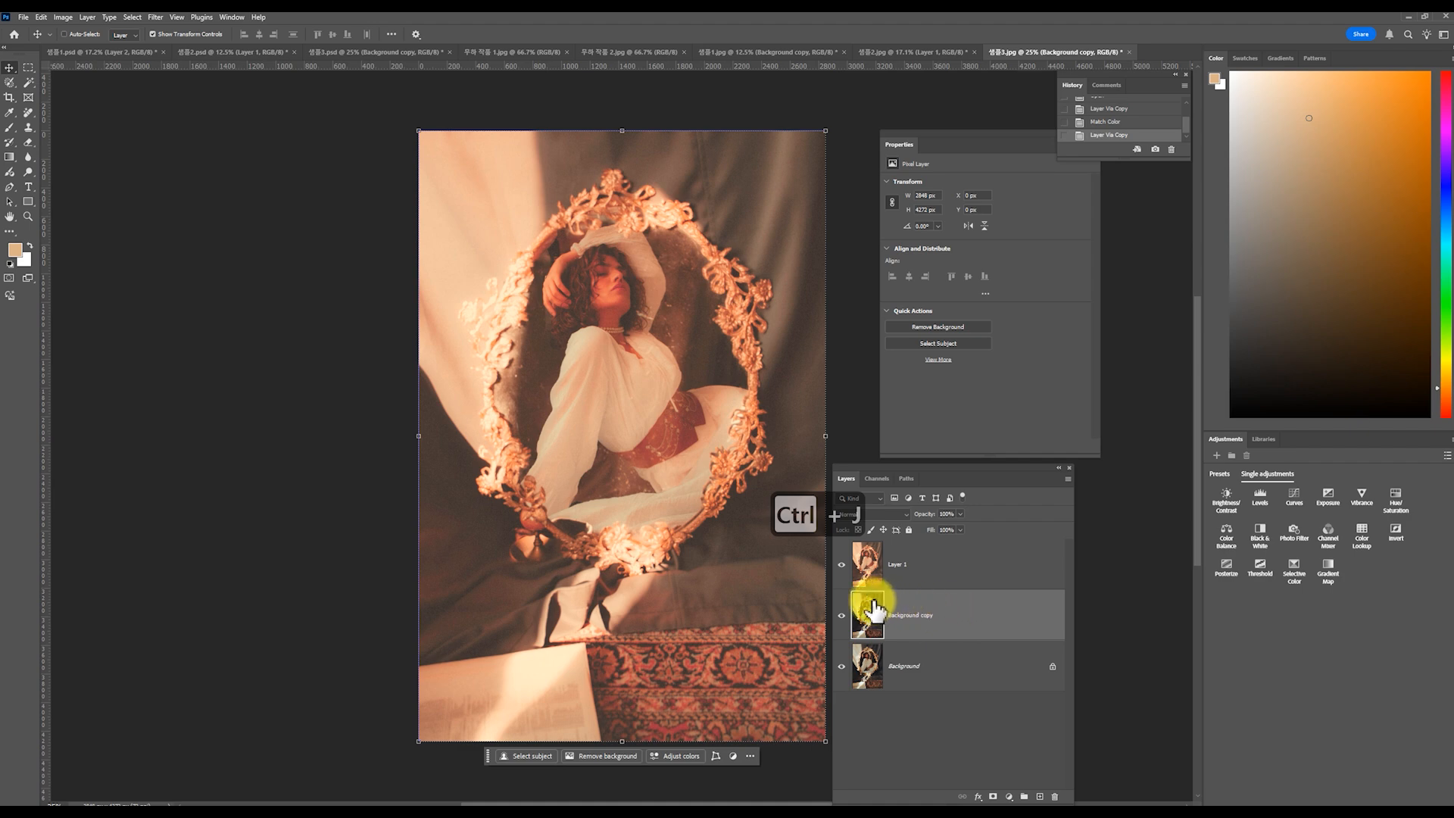
{"action": "left_click", "coordinate": [911, 563]}
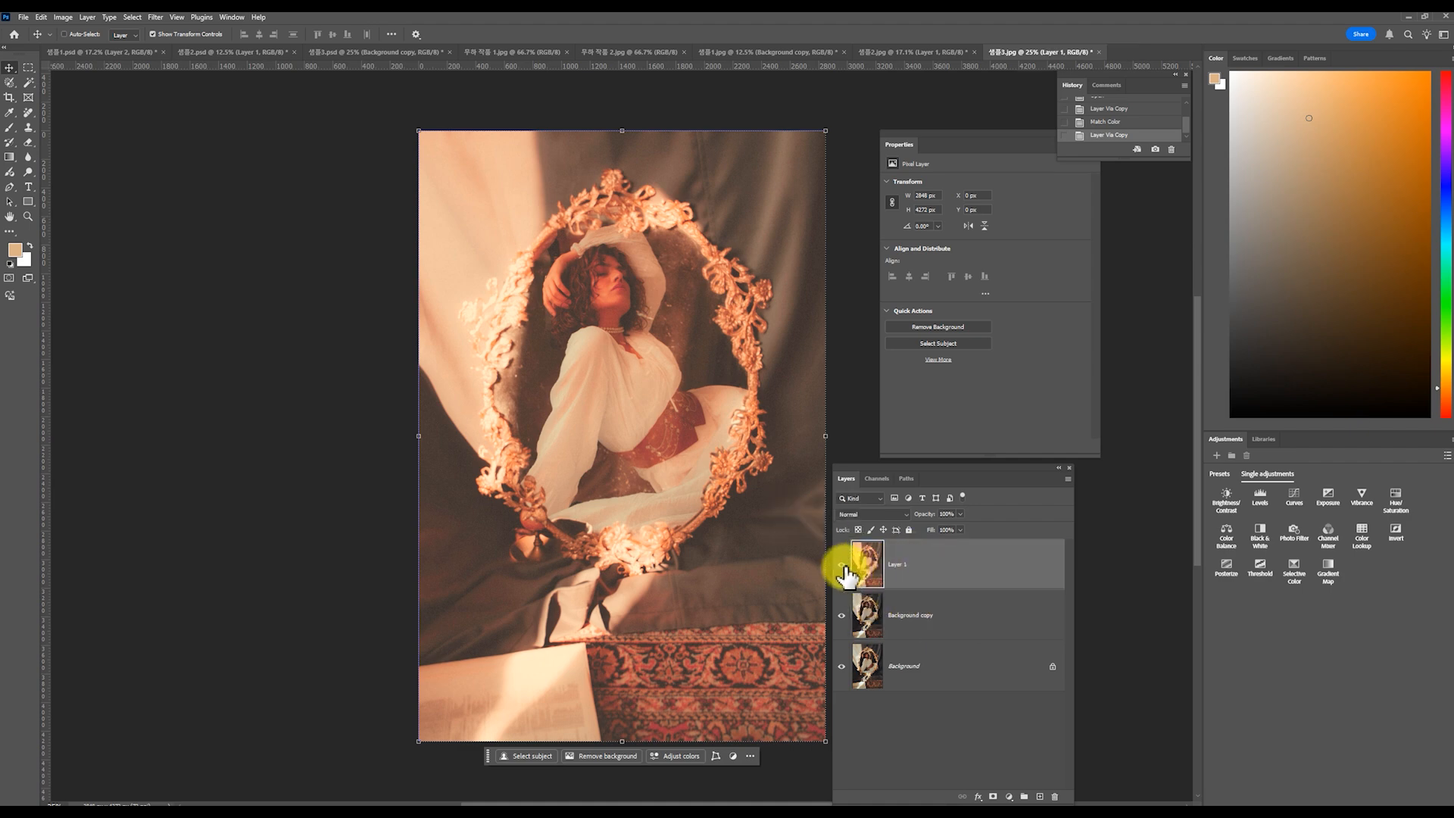
{"action": "left_click", "coordinate": [842, 566]}
{"action": "left_click", "coordinate": [939, 618]}
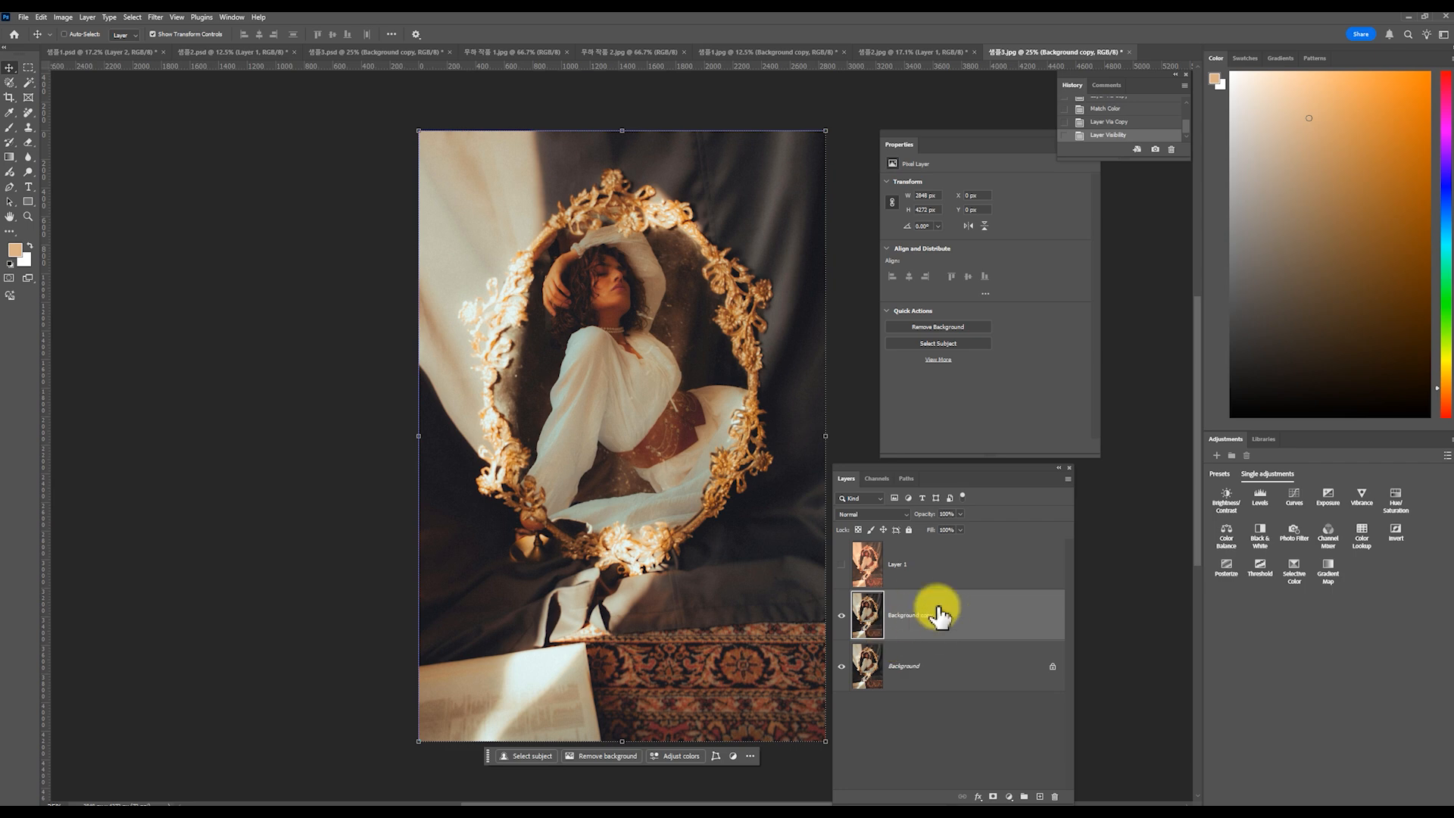
Step: Start Match Color on the Background copy with source 샘플2.jpg and its artwork layer, Layer 2
{"action": "left_click", "coordinate": [63, 17]}
{"action": "mouse_move", "coordinate": [71, 47]}
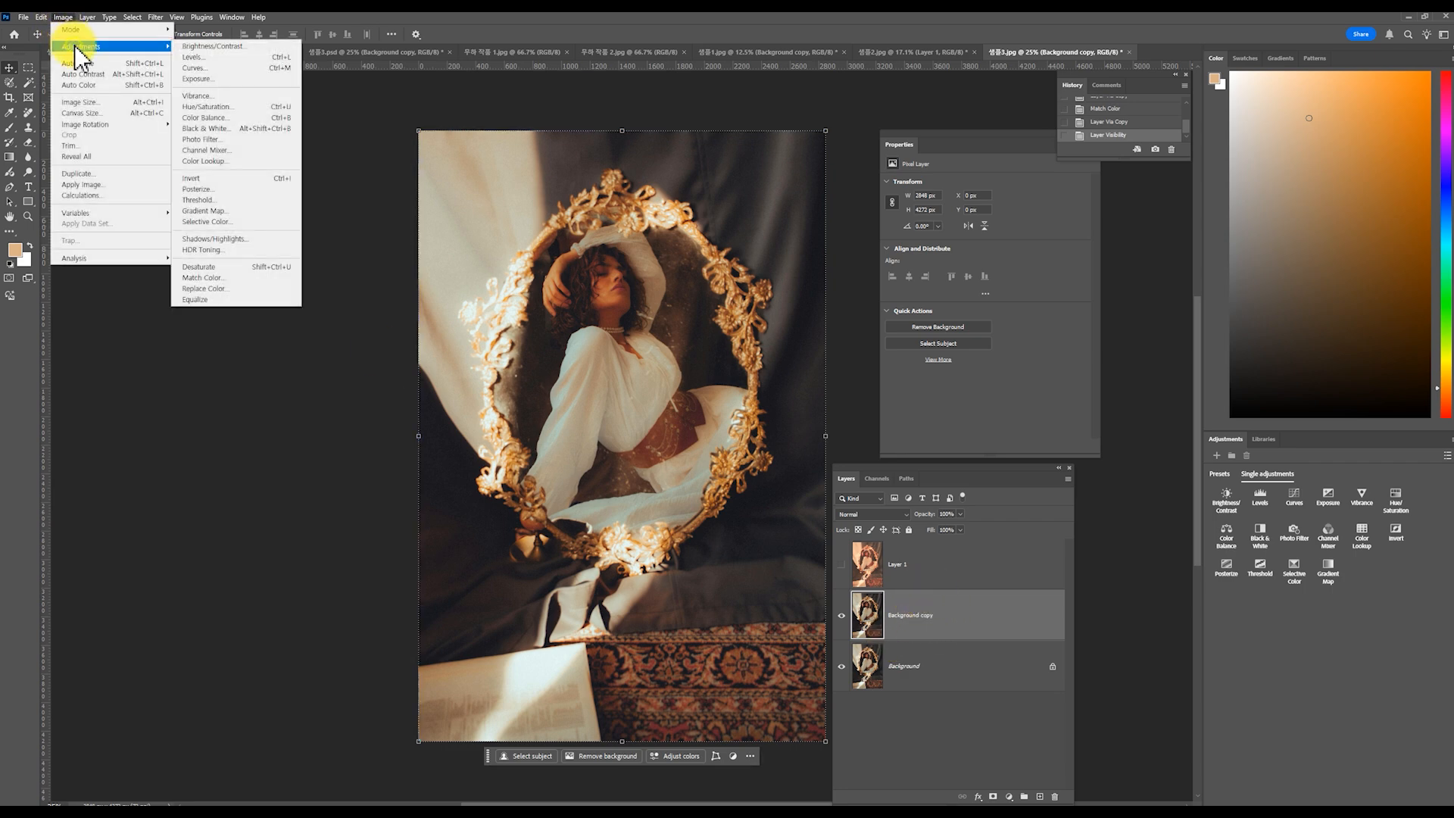
{"action": "left_click", "coordinate": [269, 279]}
{"action": "left_click", "coordinate": [280, 572]}
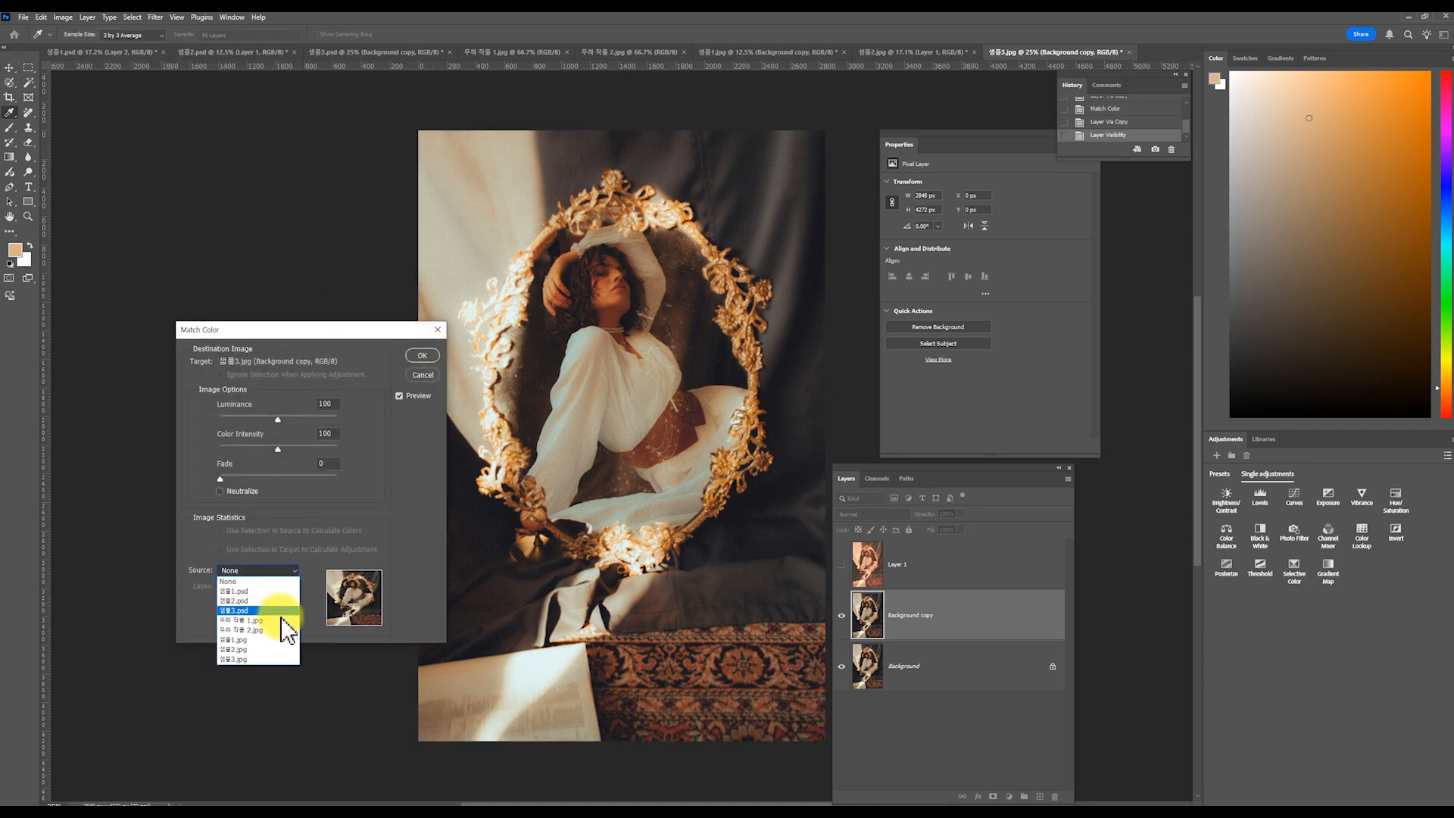
{"action": "left_click", "coordinate": [273, 650]}
{"action": "left_click", "coordinate": [272, 587]}
{"action": "left_click", "coordinate": [272, 623]}
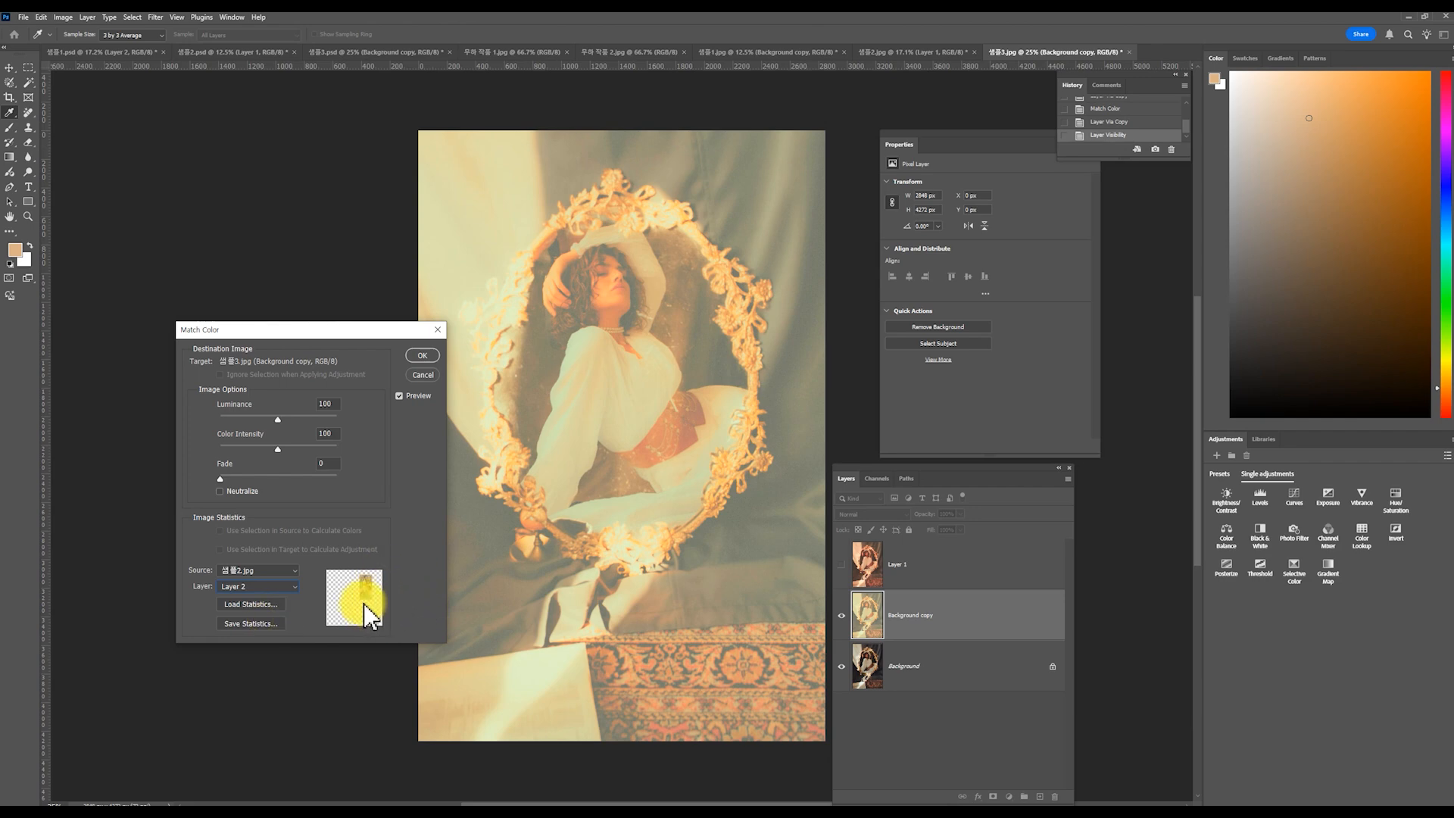
Step: Set Match Color's Color Intensity to 83 and Luminance to 134, add a moderate Fade, and apply the adjustment
{"action": "left_click_drag", "start_coordinate": [278, 450], "coordinate": [277, 451]}
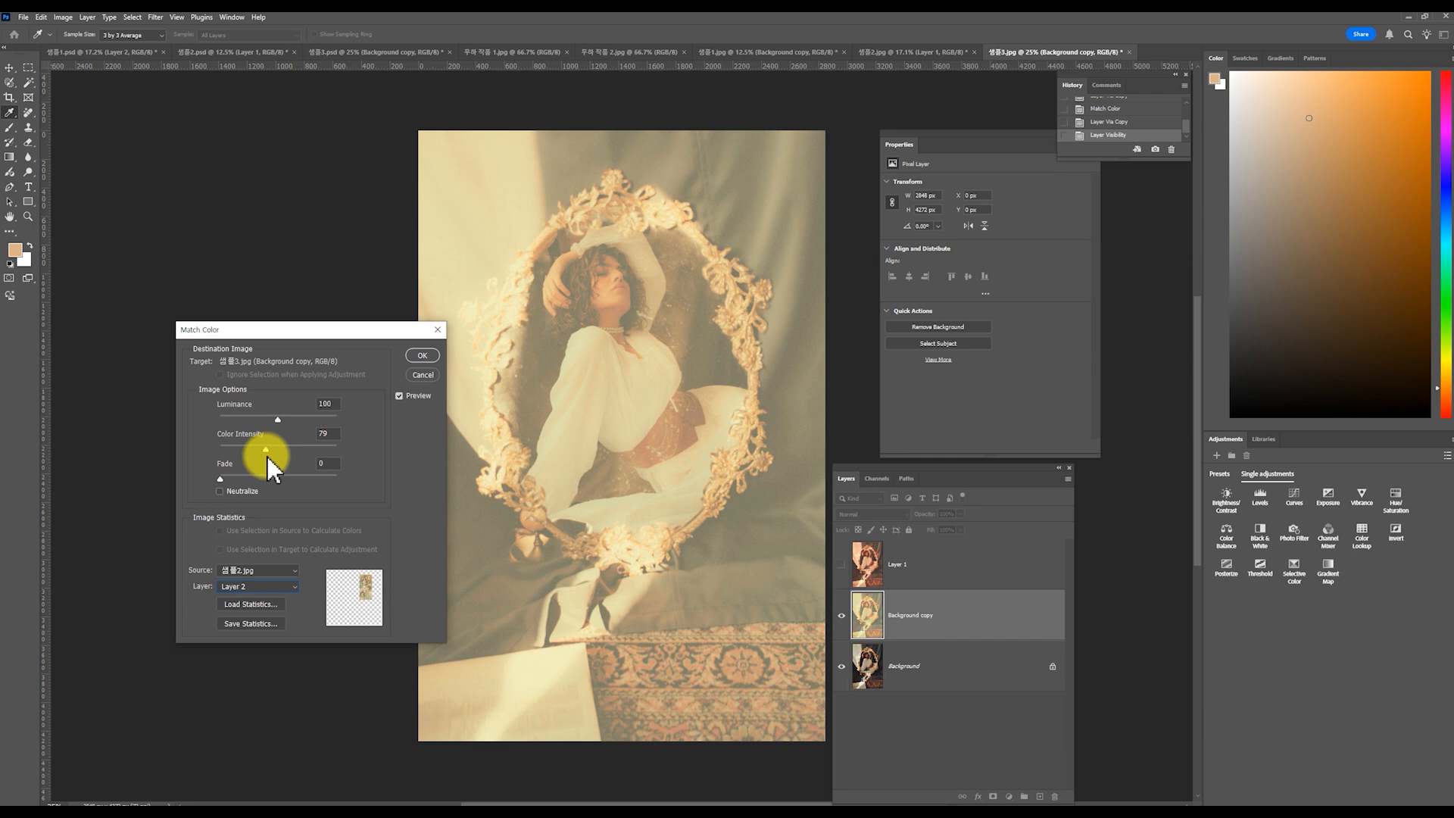
{"action": "left_click_drag", "start_coordinate": [274, 462], "coordinate": [273, 417]}
{"action": "left_click", "coordinate": [278, 420]}
{"action": "left_click_drag", "start_coordinate": [221, 479], "coordinate": [273, 480]}
{"action": "left_click_drag", "start_coordinate": [274, 419], "coordinate": [299, 420]}
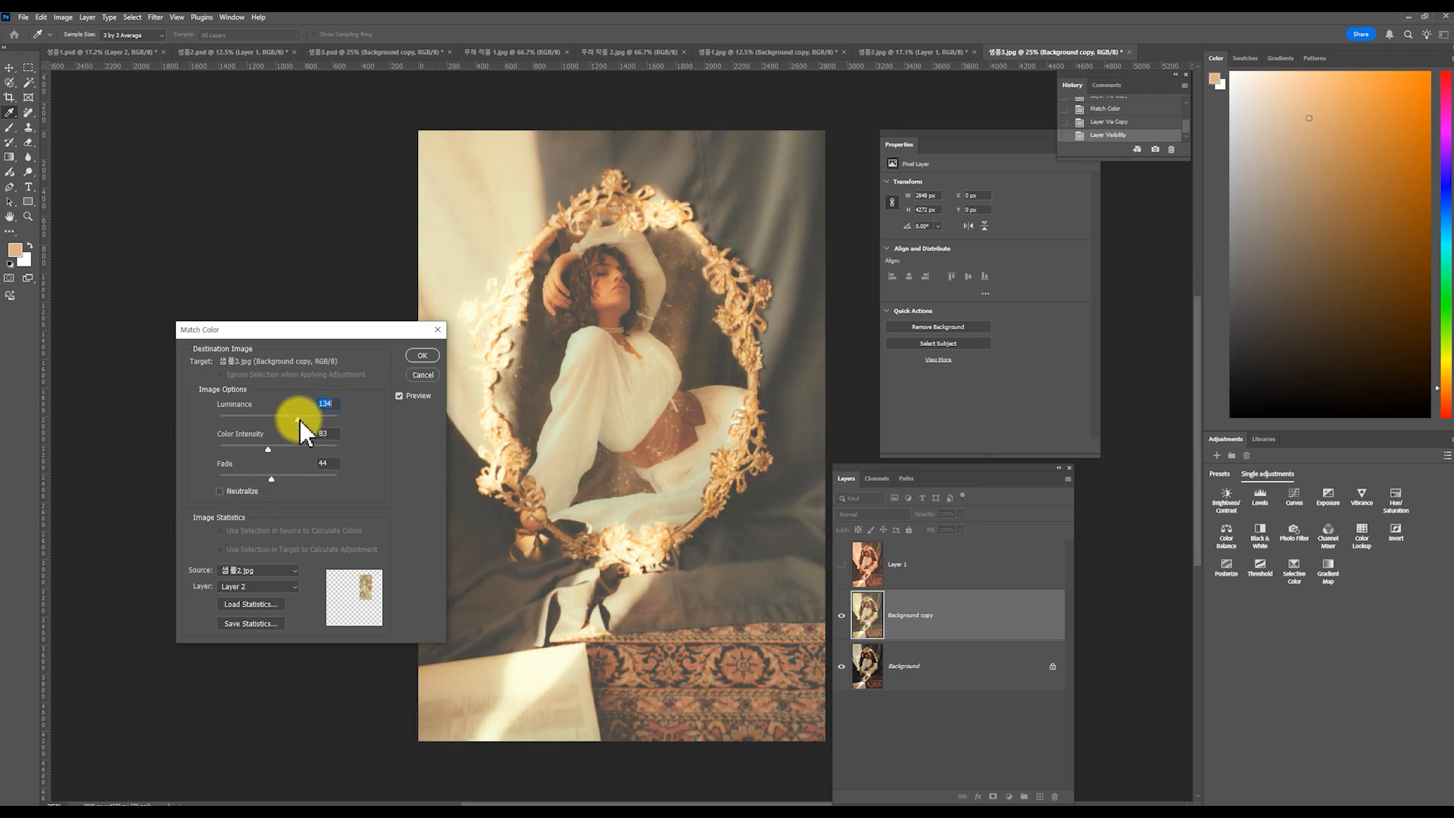
{"action": "left_click_drag", "start_coordinate": [274, 479], "coordinate": [253, 478]}
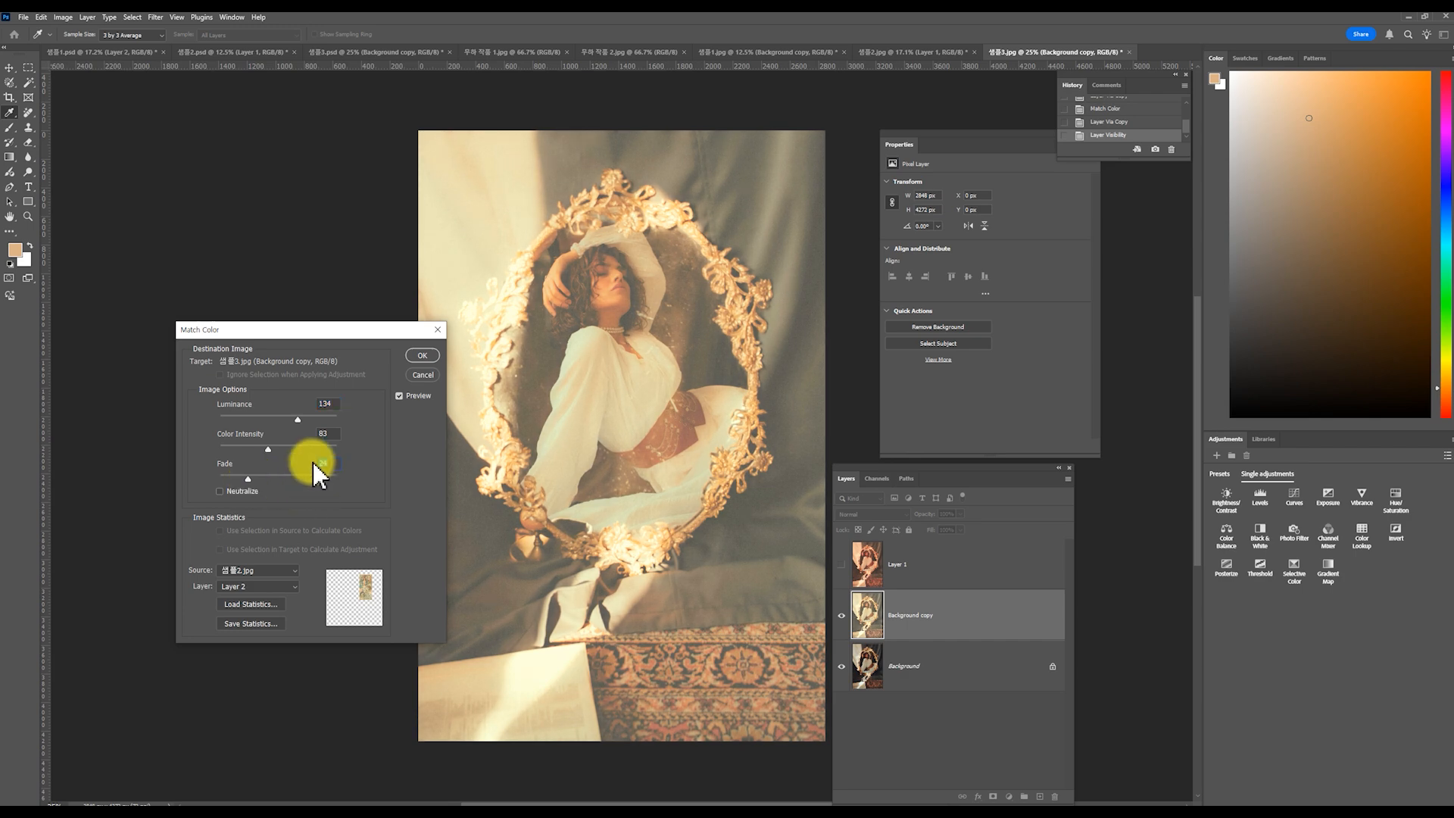
{"action": "left_click", "coordinate": [422, 356]}
Step: Try the Lighten blend mode on the Background copy and compare it with the plain Match Color history state
{"action": "left_click", "coordinate": [871, 515]}
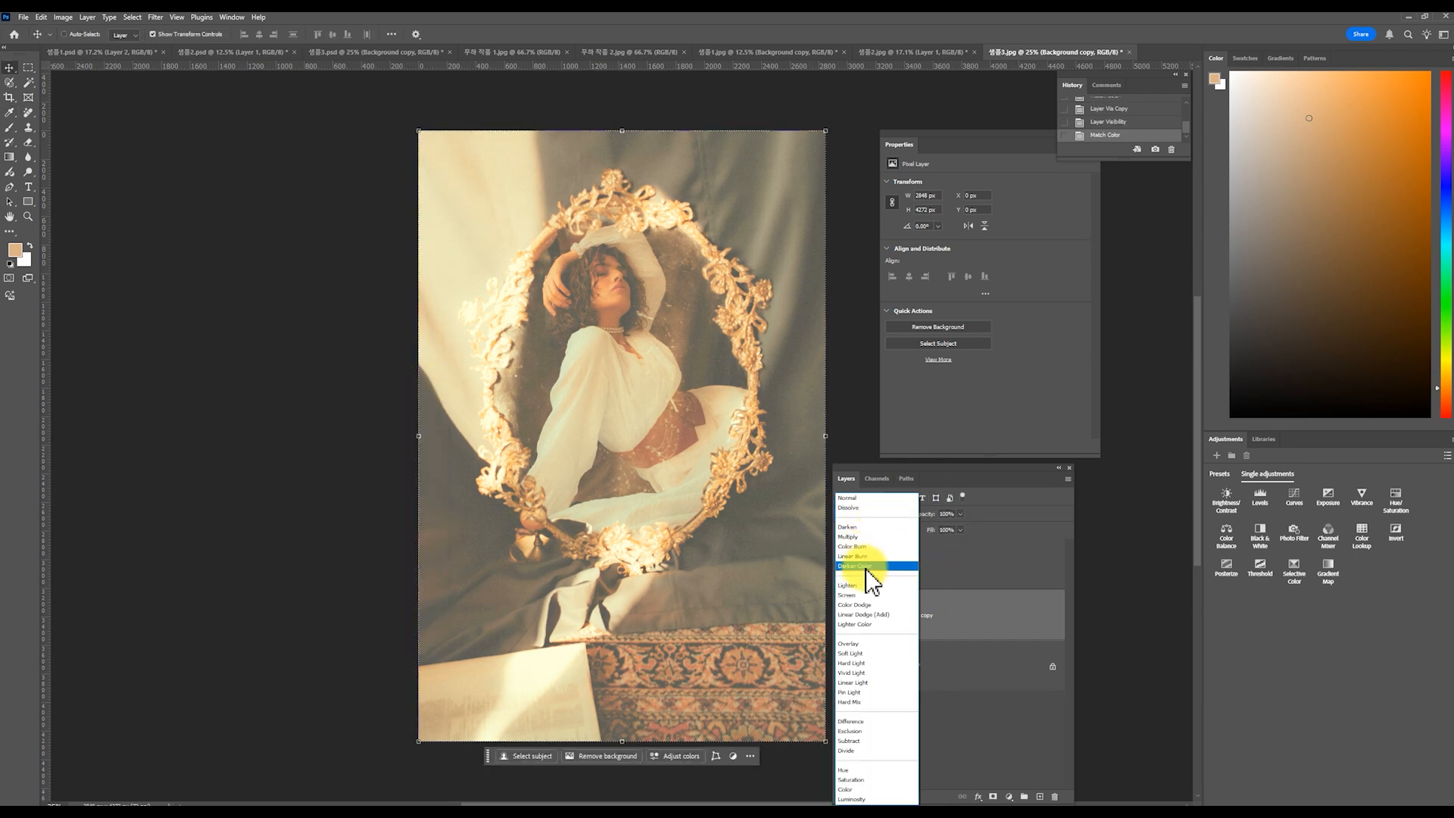
{"action": "left_click", "coordinate": [866, 594]}
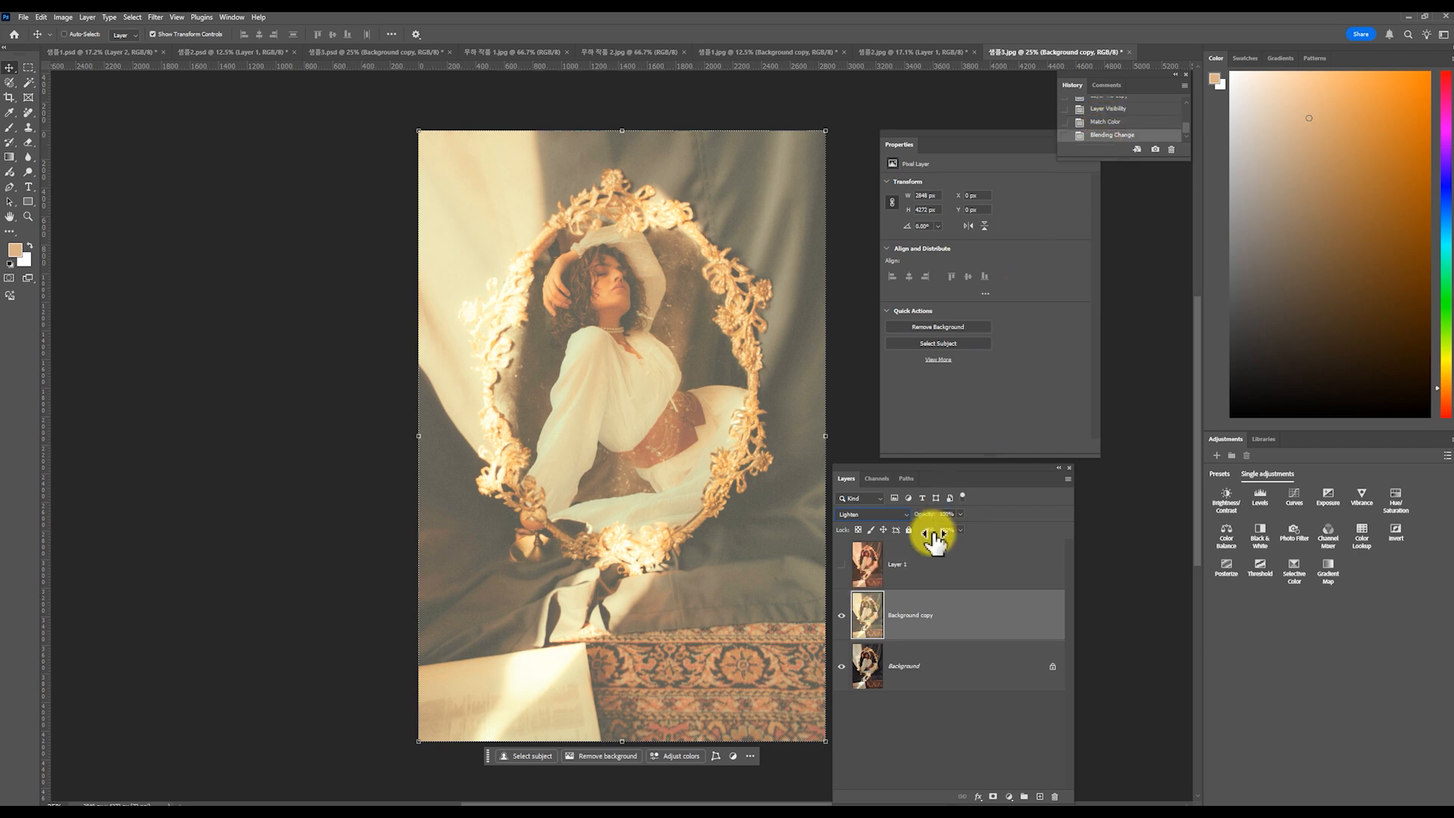
{"action": "left_click", "coordinate": [1109, 123]}
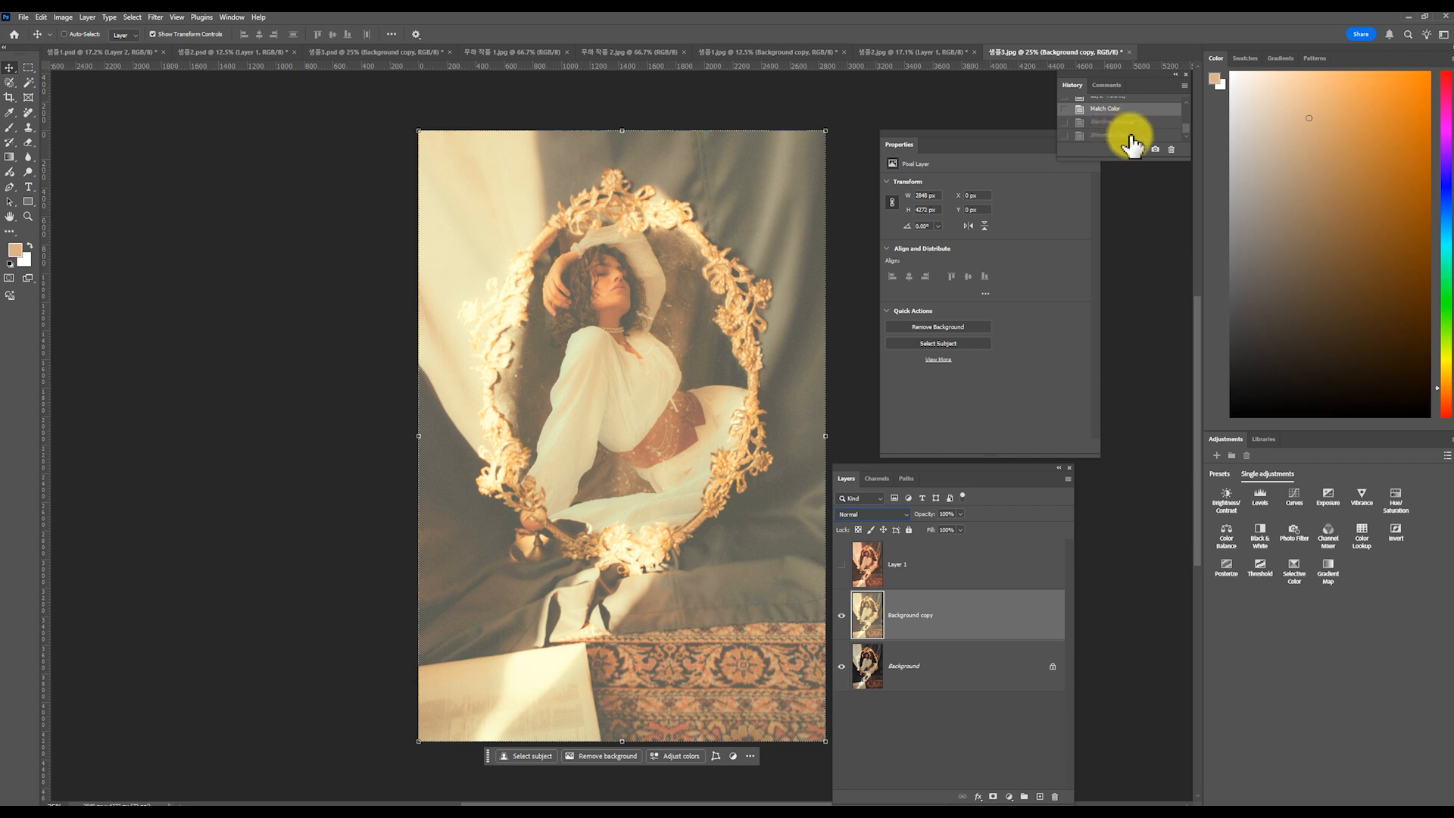
Step: Set the Background copy's blend mode to Color and compare it with the earlier Match Color state in the history
{"action": "left_click", "coordinate": [1130, 135]}
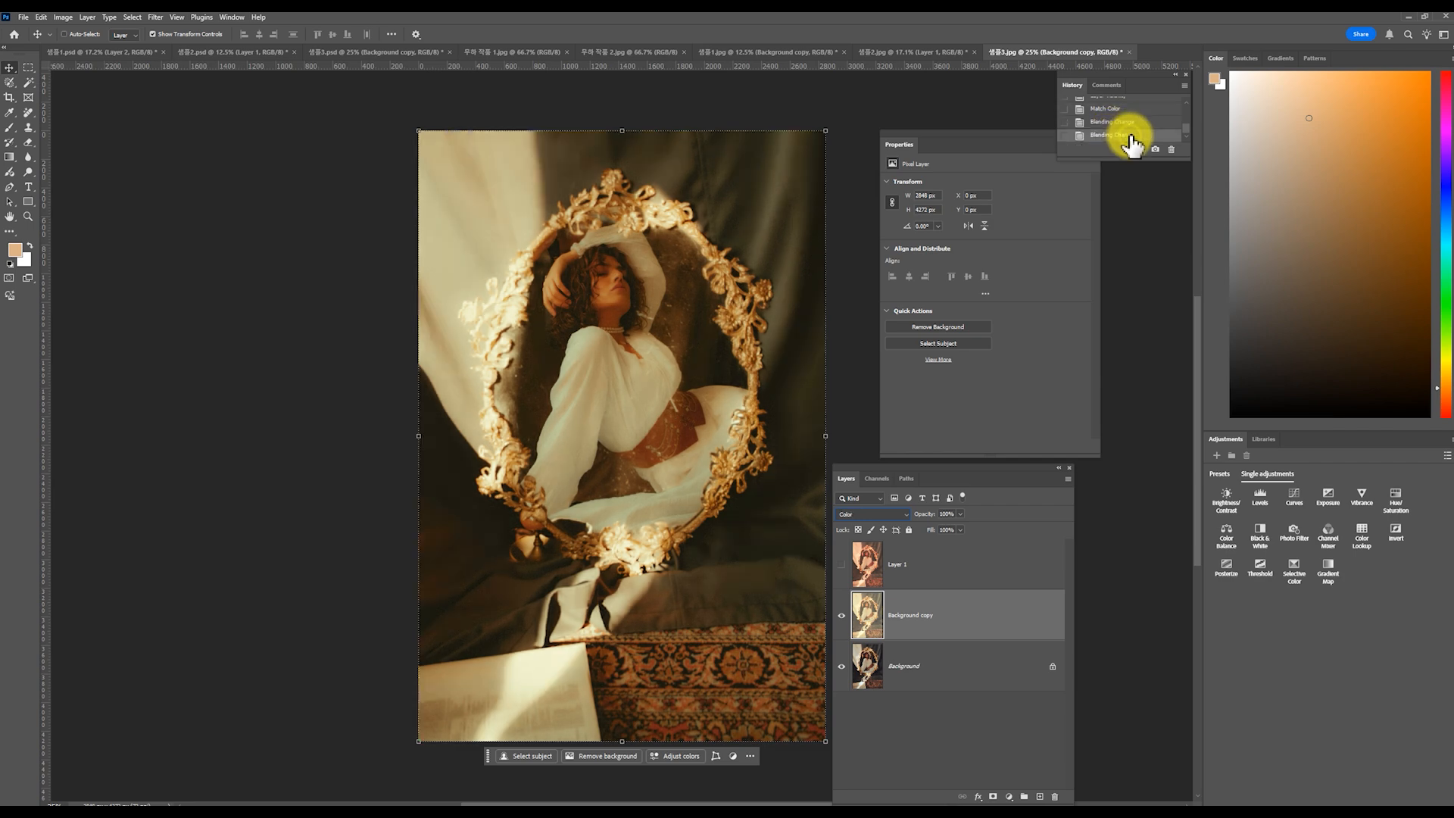
{"action": "left_click", "coordinate": [867, 515]}
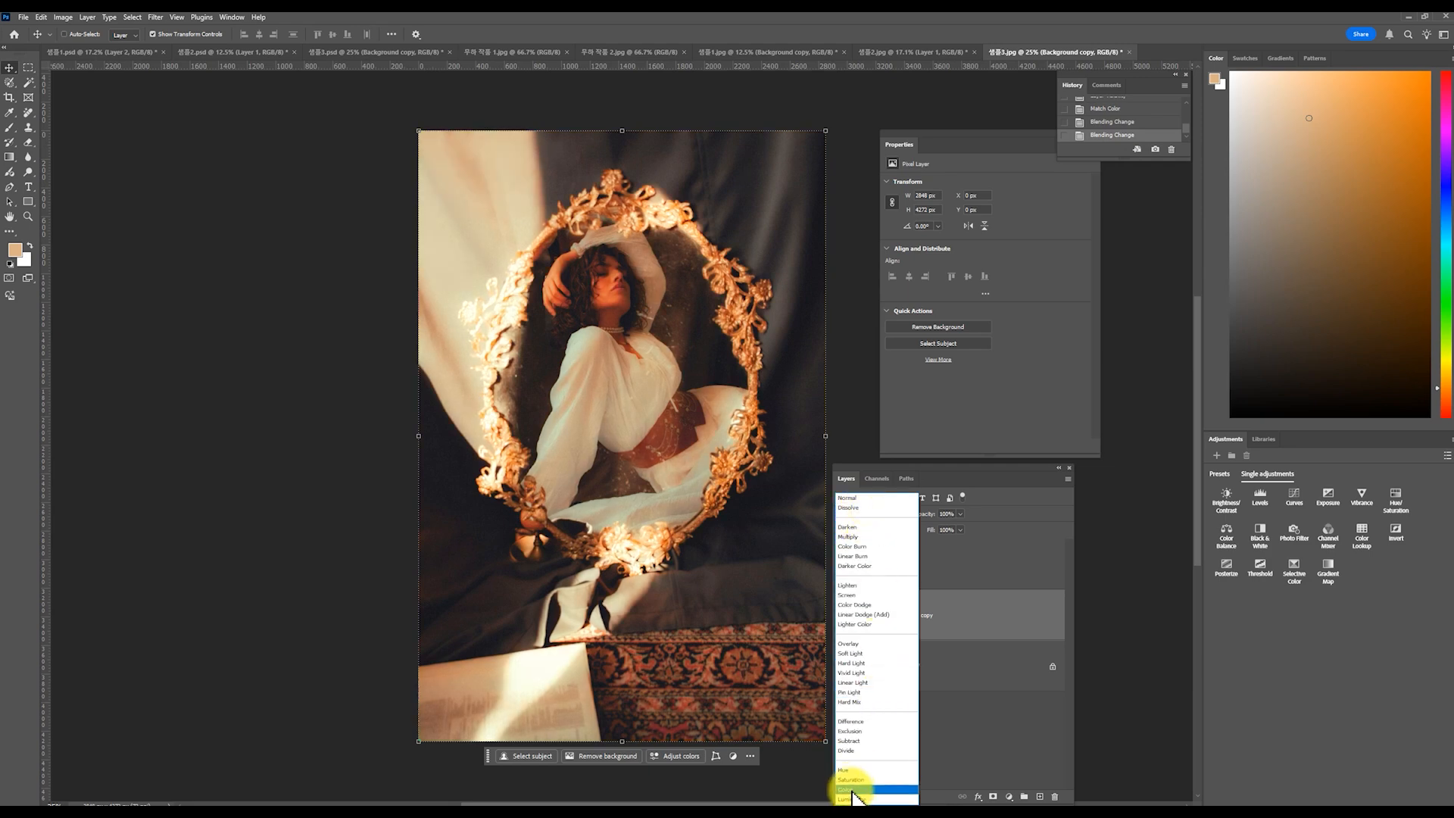
{"action": "left_click", "coordinate": [852, 790]}
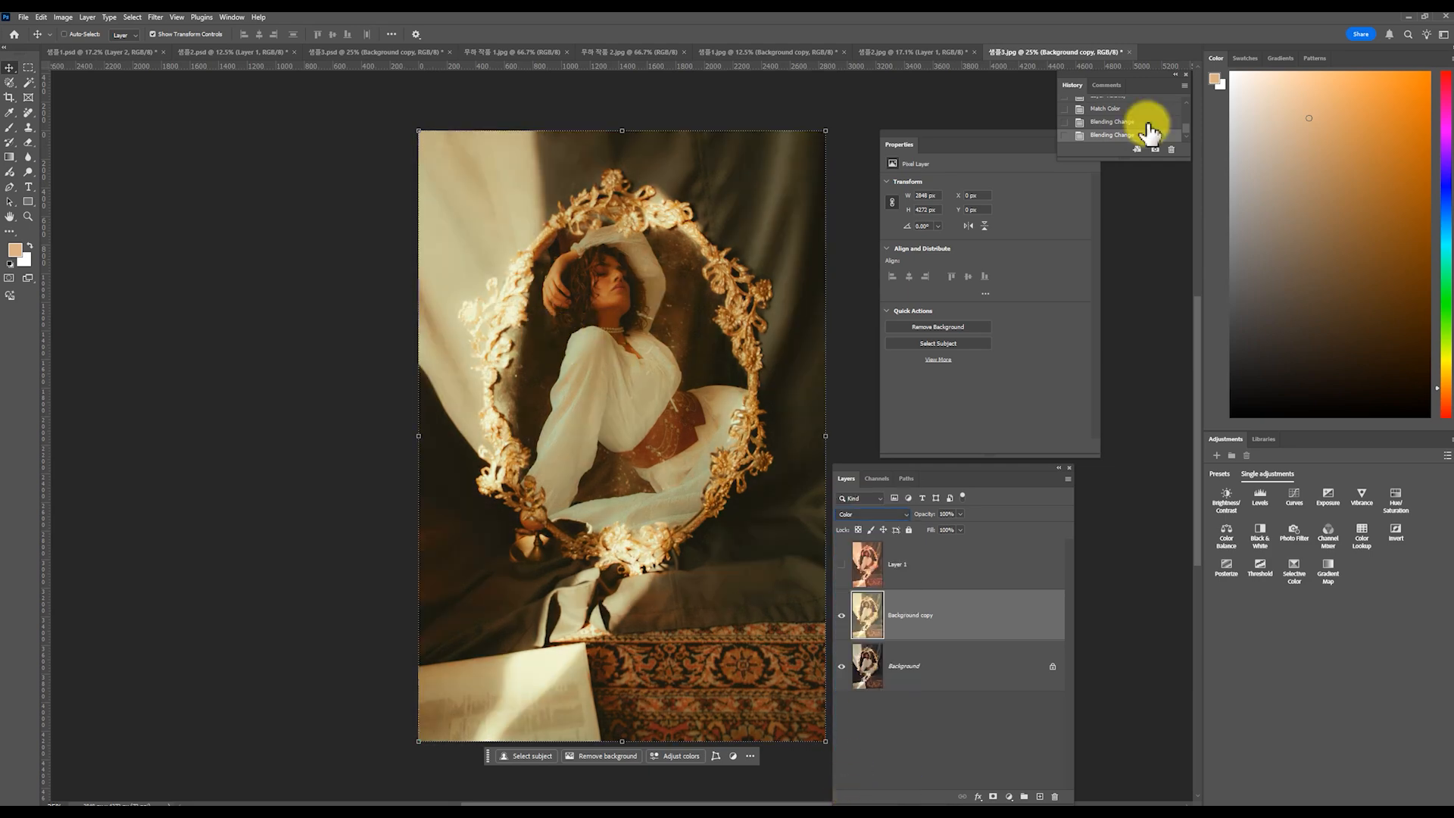
{"action": "left_click", "coordinate": [1121, 109]}
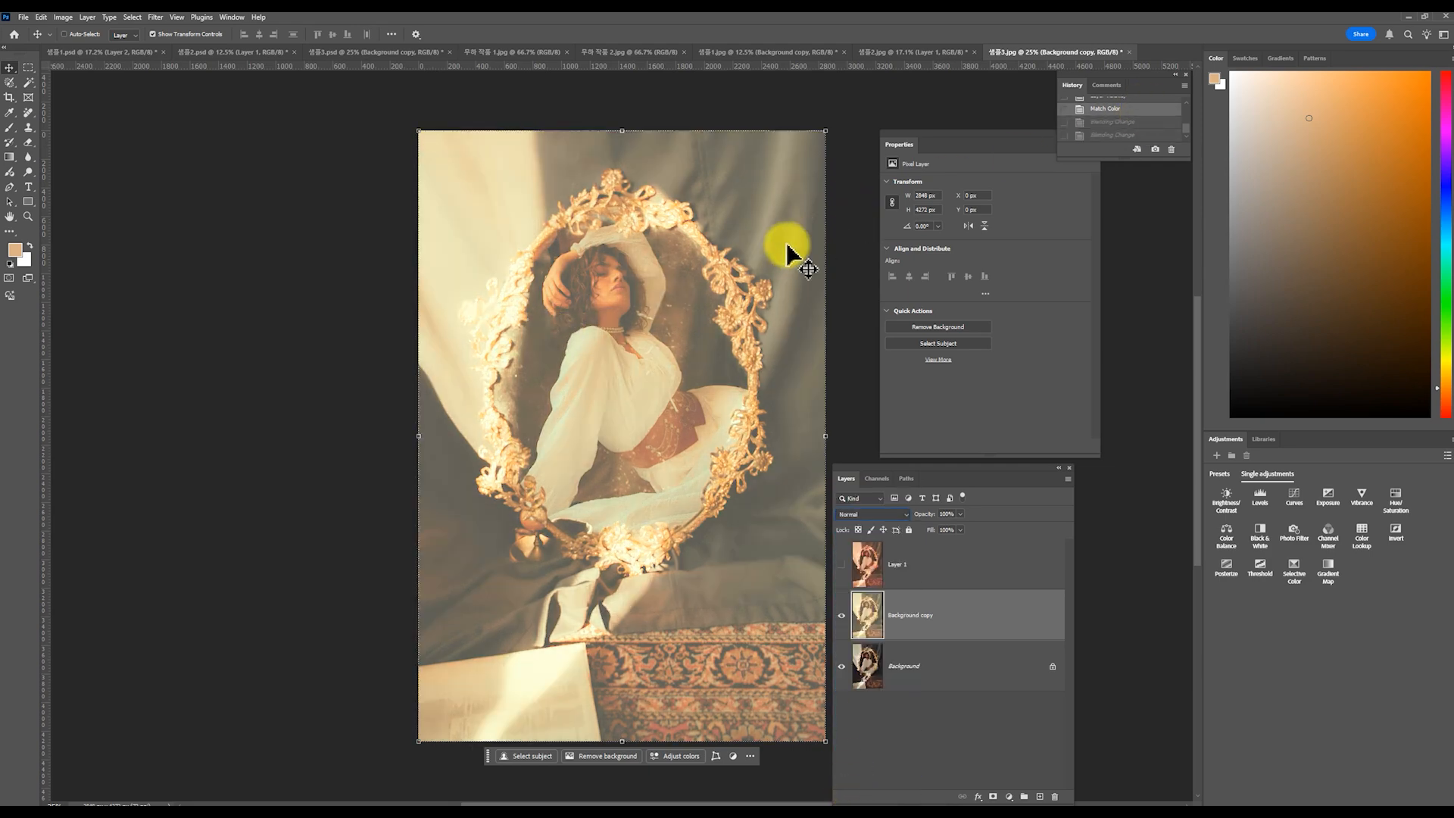
{"action": "left_click", "coordinate": [1144, 134]}
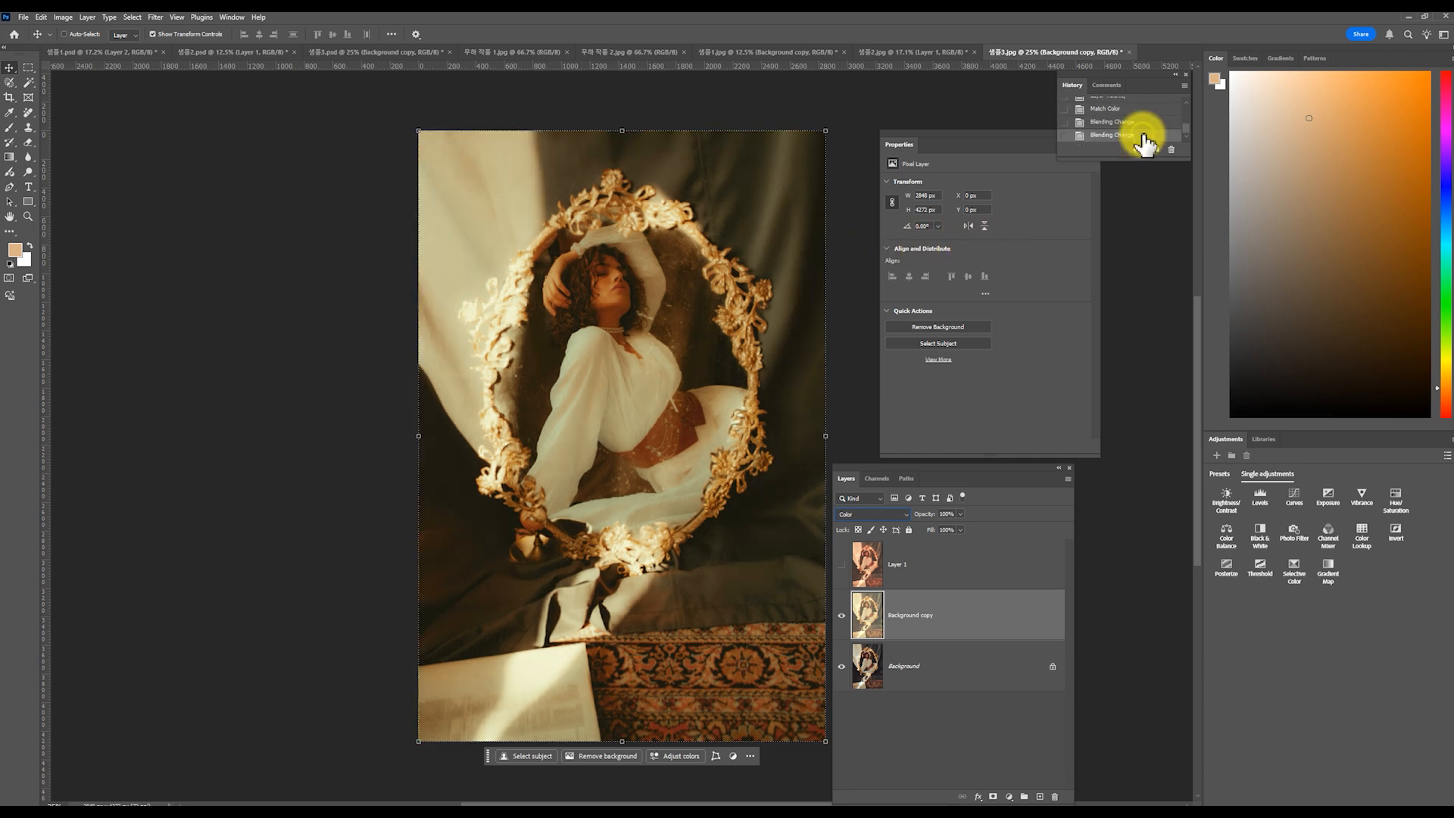
Step: Hide the Background copy, show and select Layer 1, and try the Lighten blend mode on it
{"action": "left_click", "coordinate": [841, 617]}
{"action": "left_click", "coordinate": [842, 564]}
{"action": "left_click", "coordinate": [943, 570]}
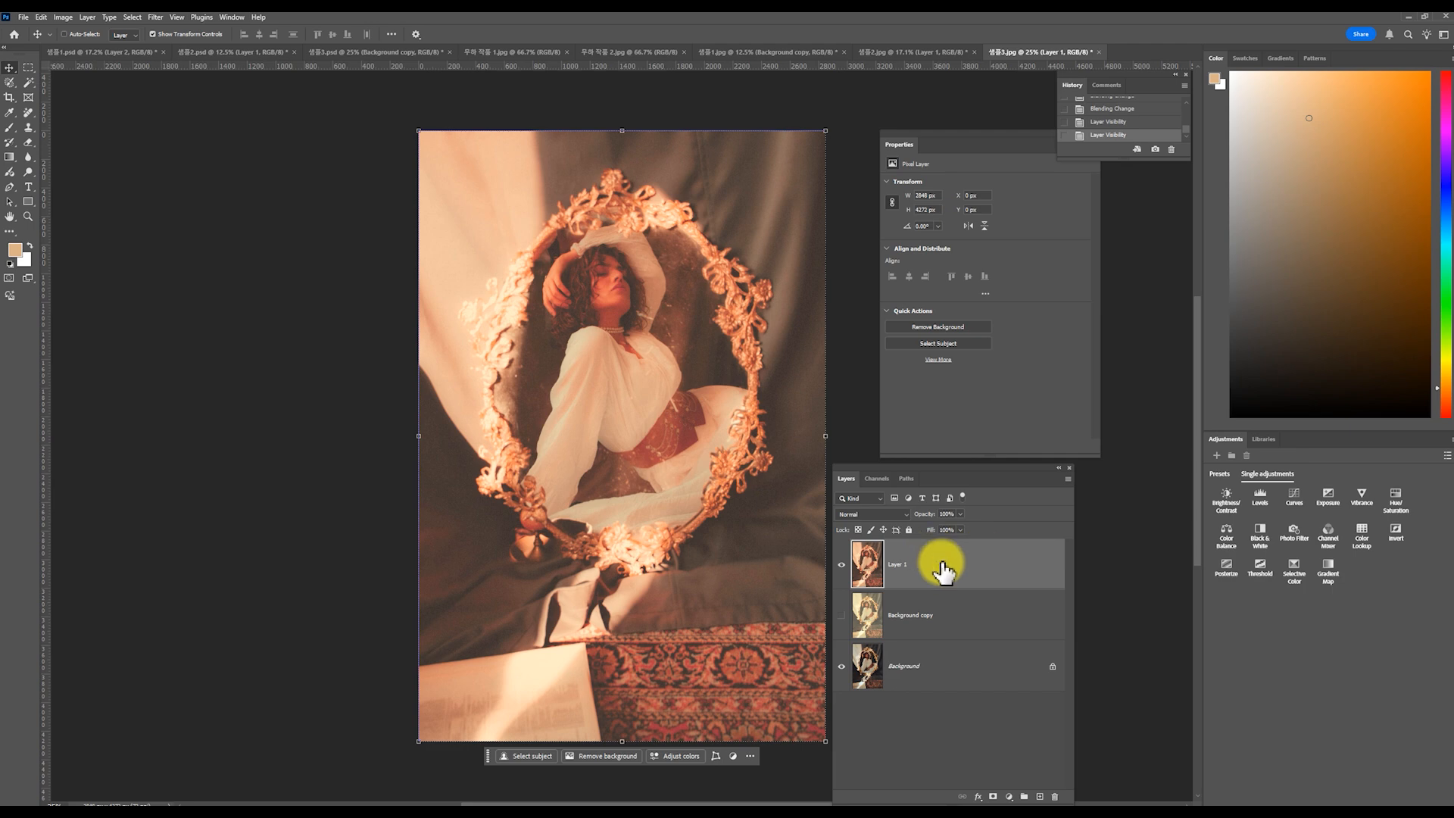
{"action": "left_click", "coordinate": [901, 514]}
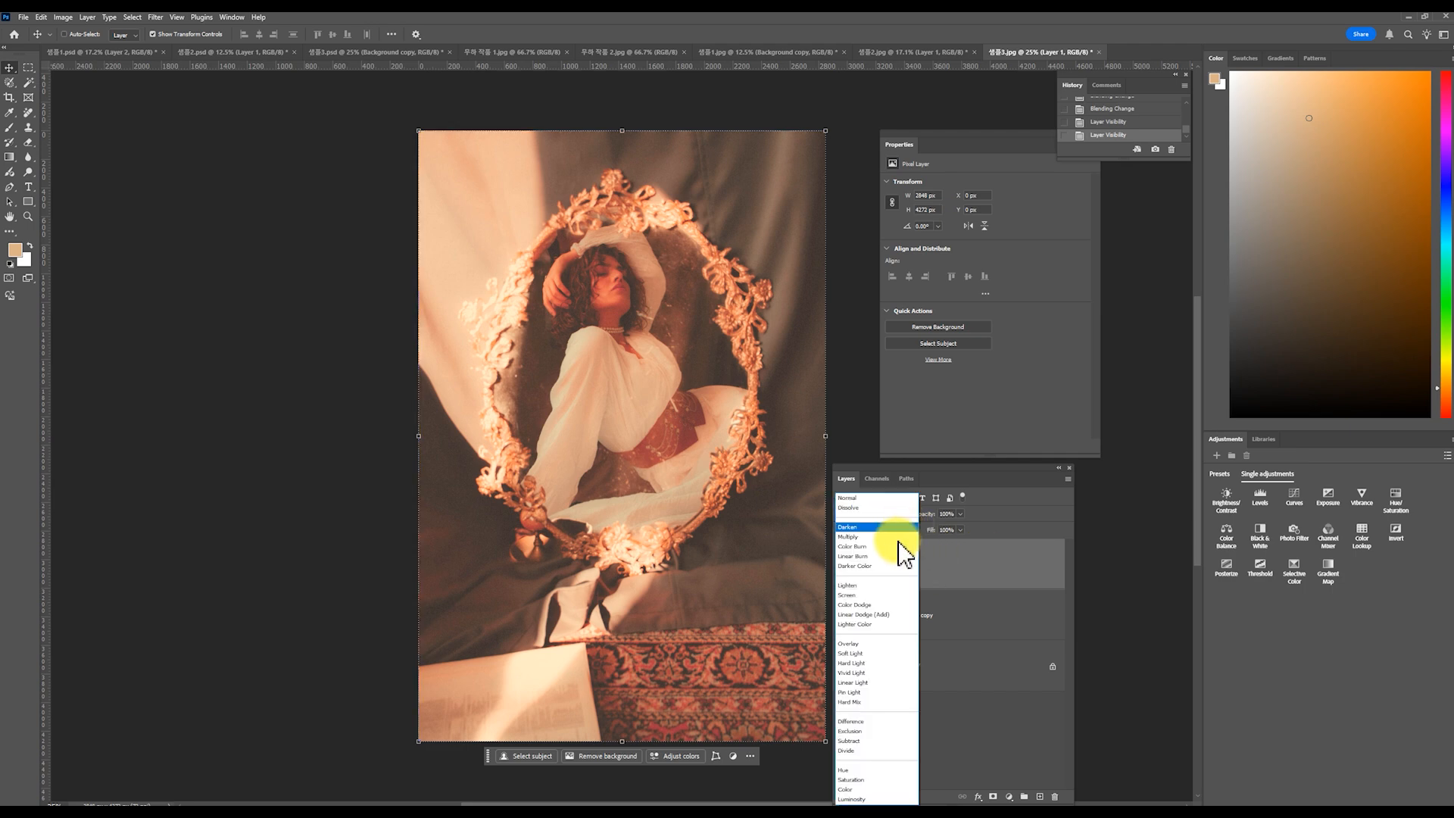
{"action": "left_click", "coordinate": [883, 587]}
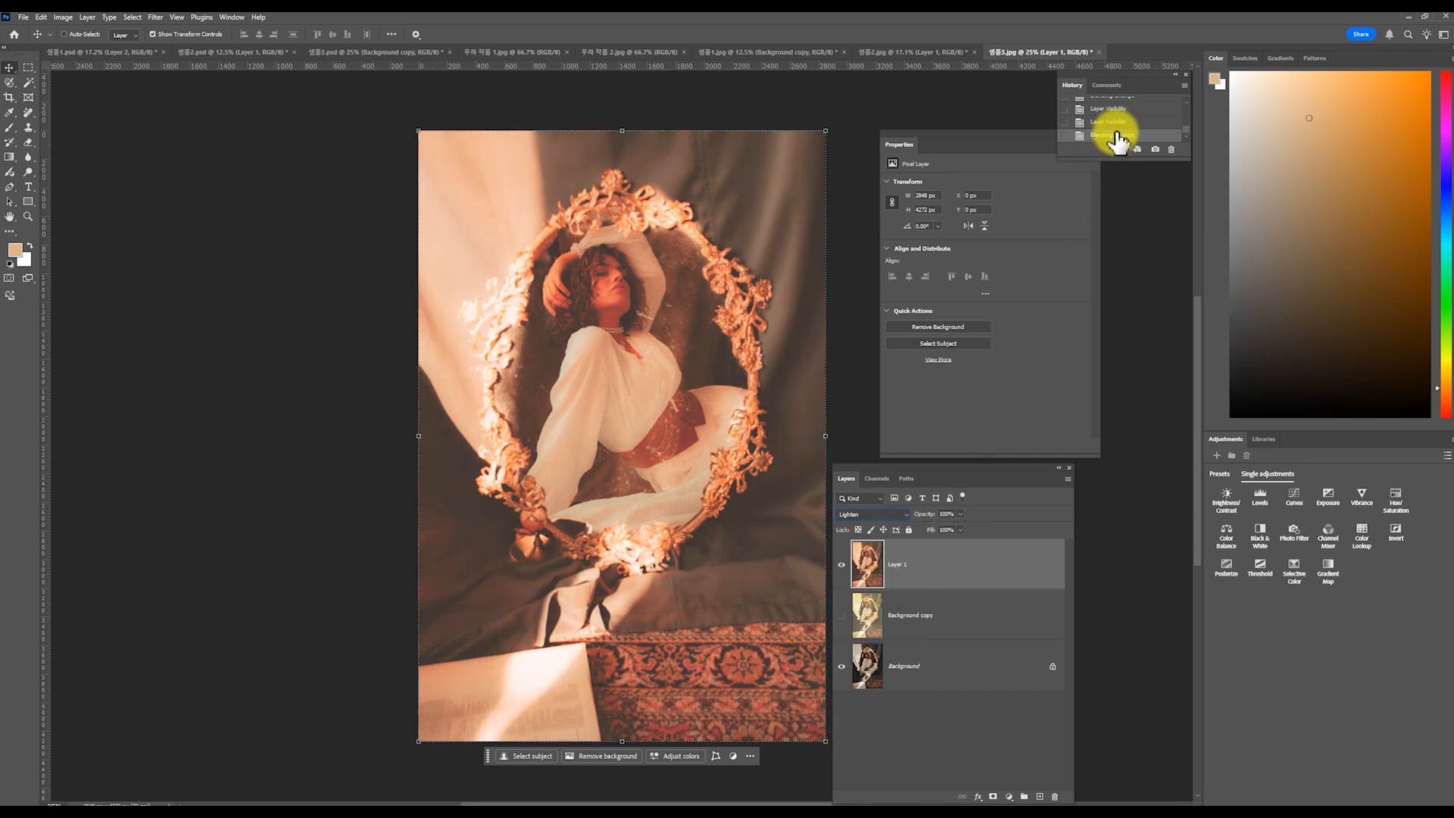
Step: Set Layer 1's blend mode to Color and toggle the visibility of the matched layers to compare them with the original photo
{"action": "left_click", "coordinate": [905, 516]}
{"action": "left_click", "coordinate": [876, 789]}
{"action": "left_click", "coordinate": [842, 564]}
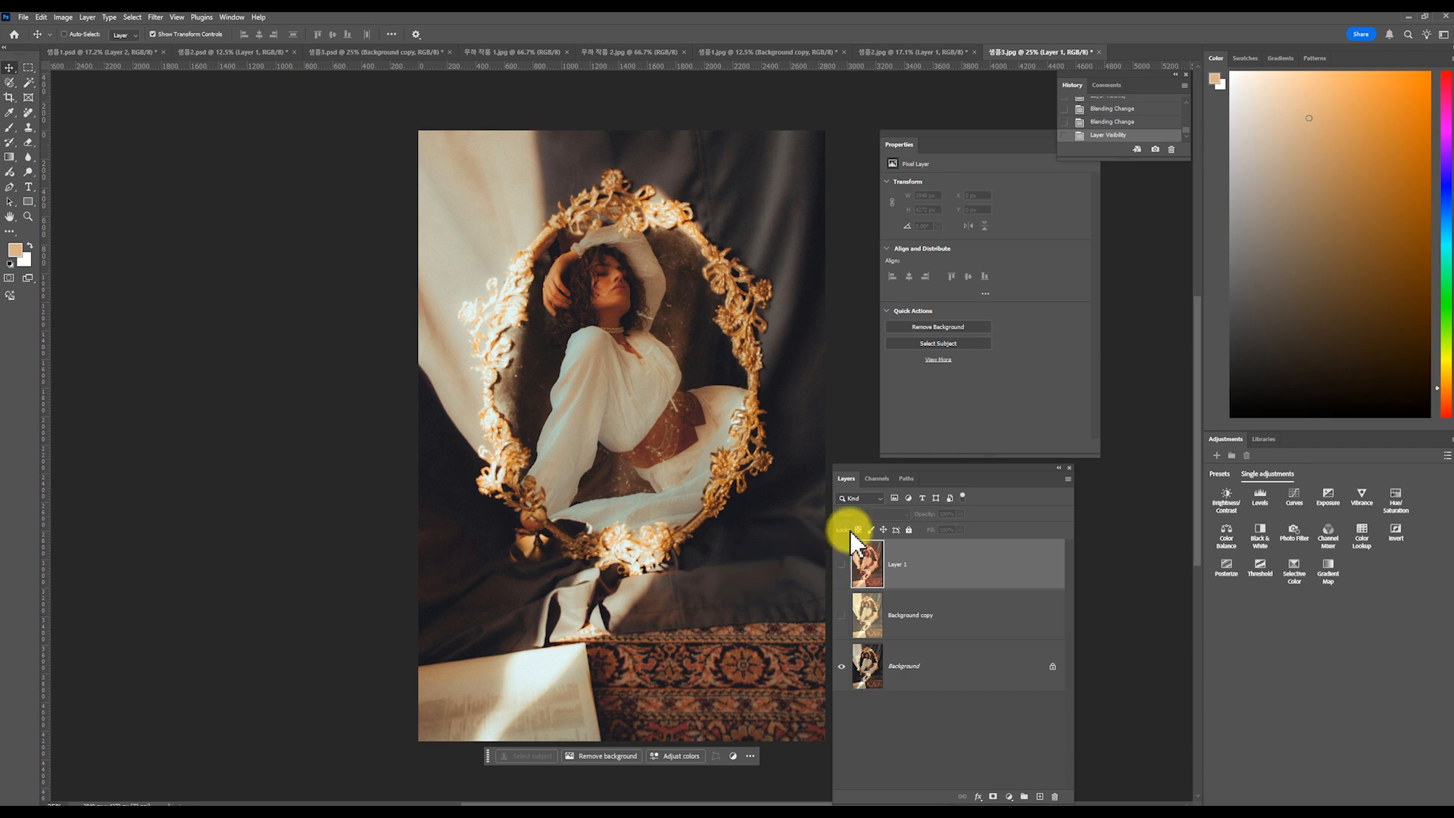
{"action": "left_click", "coordinate": [850, 610]}
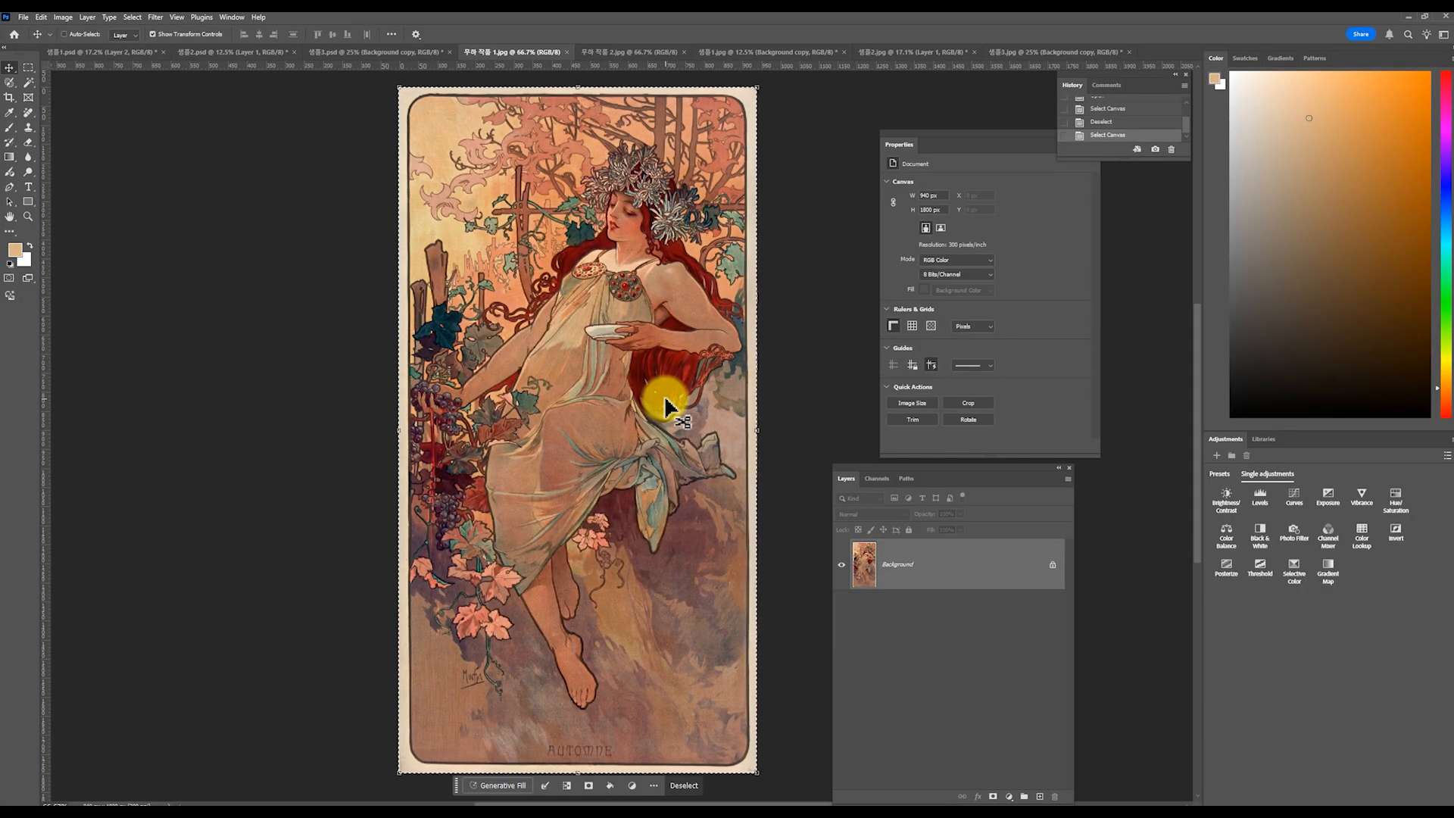
Step: Review the palette of the Mucha artwork 무하 작품 2.jpg and return to 무하 작품 1.jpg
{"action": "left_click", "coordinate": [646, 53]}
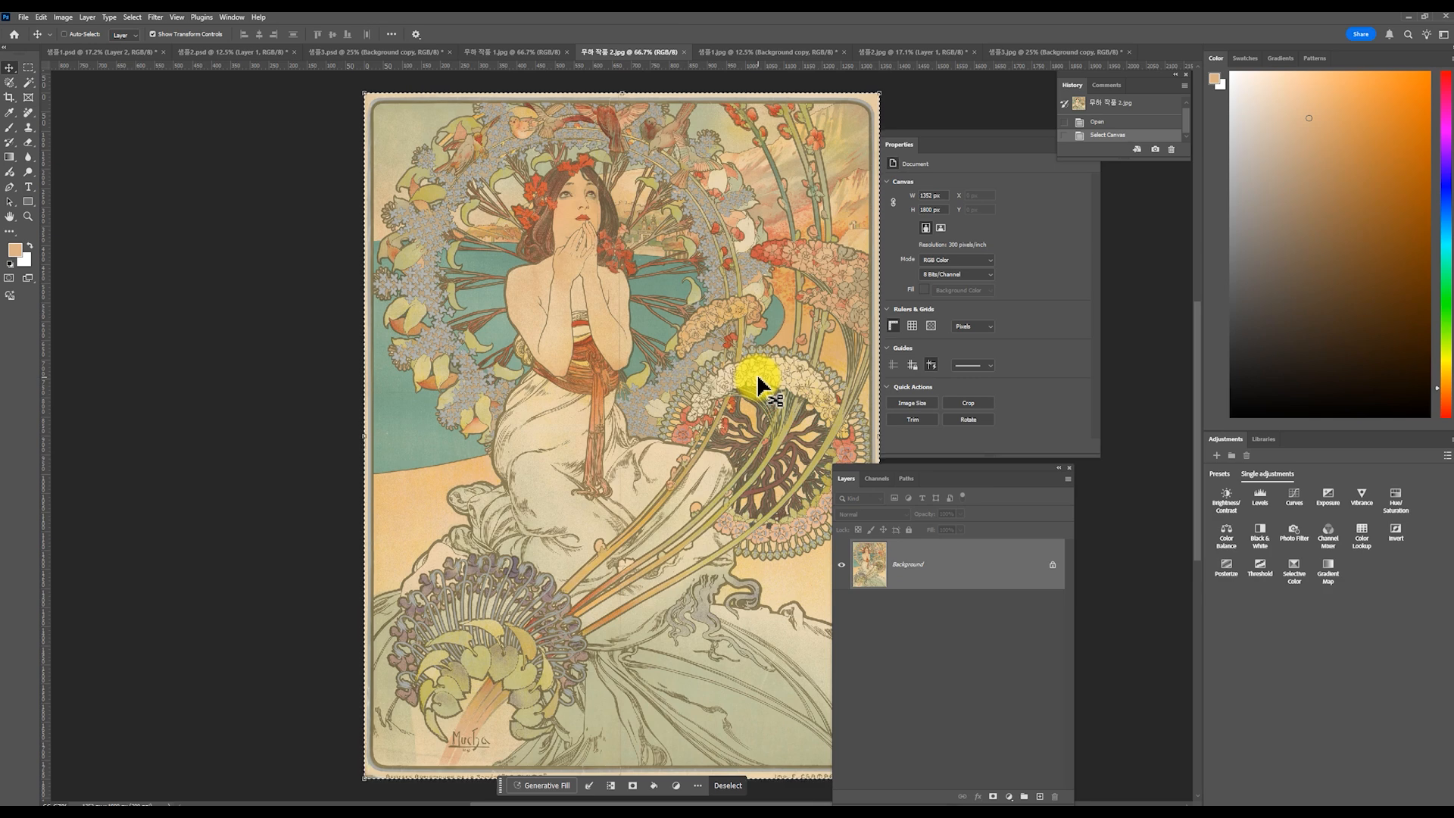
{"action": "left_click", "coordinate": [546, 51]}
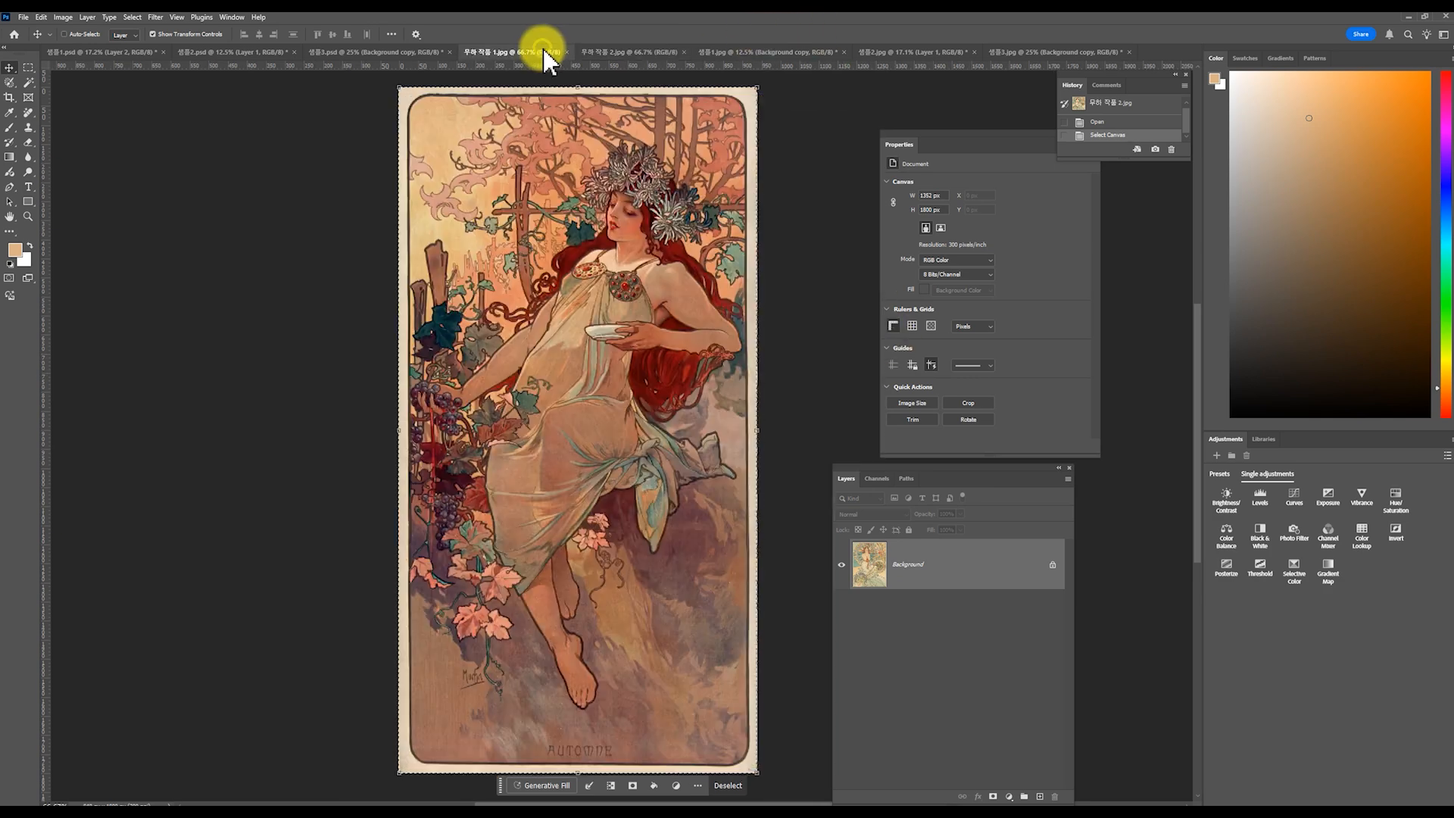